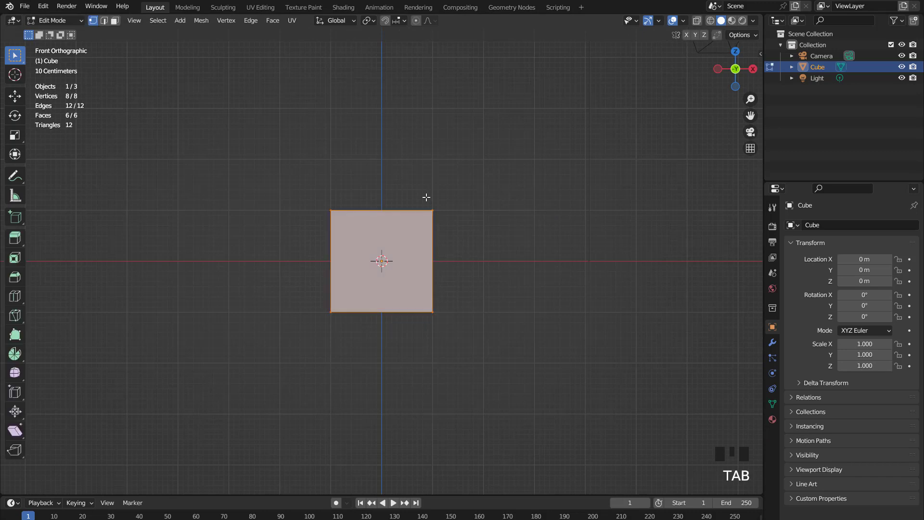
Delete the cube's top and front faces to leave an open shell
{"action": "middle_click_drag", "start_coordinate": [426, 197], "coordinate": [415, 206]}
{"action": "scroll", "coordinate": [414, 205], "scroll_direction": "up", "scroll_amount": 2}
{"action": "left_click", "coordinate": [415, 206]}
{"action": "left_click", "coordinate": [423, 240], "text": "shift"}
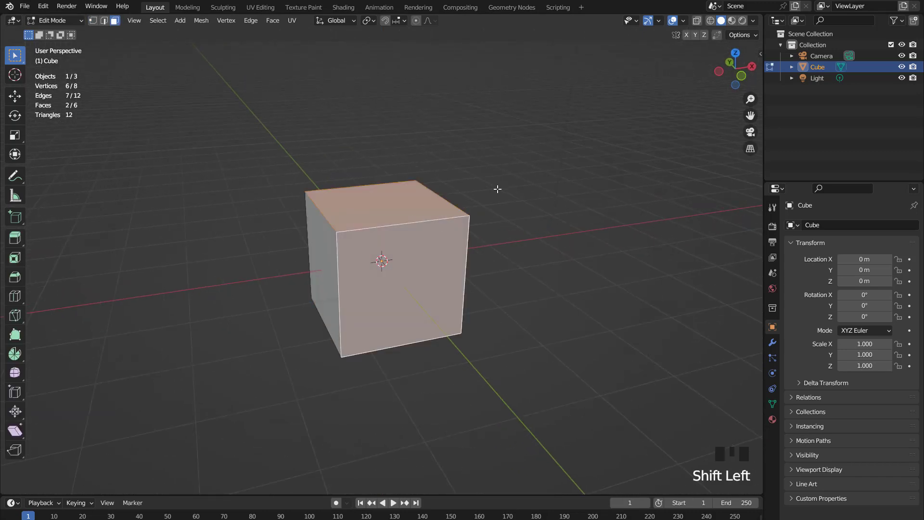
{"action": "key", "text": "x"}
{"action": "left_click", "coordinate": [452, 211]}
Scale the whole open box by 2 along X and by 0.7 along Z
{"action": "scroll", "coordinate": [431, 234], "scroll_direction": "up", "scroll_amount": 1}
{"action": "key", "text": "a"}
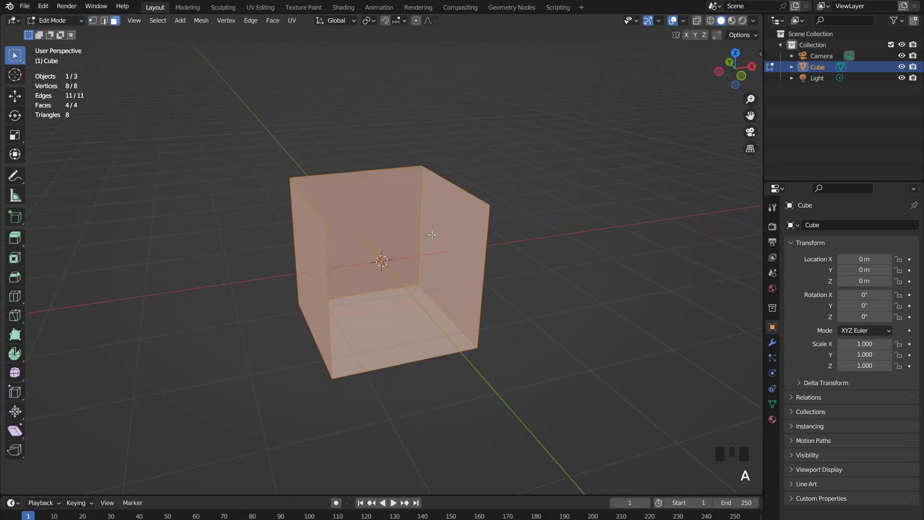
{"action": "key", "text": "KP_1"}
{"action": "key", "text": "s"}
{"action": "key", "text": "x"}
{"action": "key", "text": "2"}
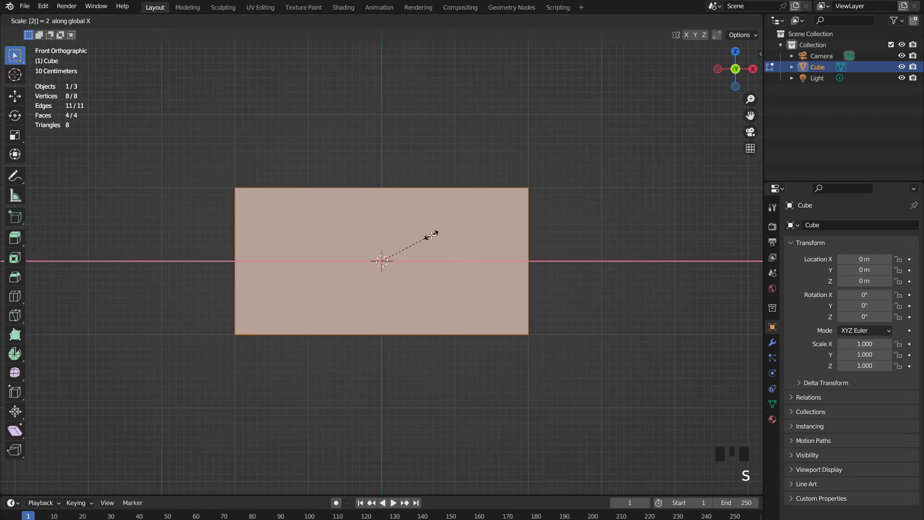
{"action": "key", "text": "Return"}
{"action": "key", "text": "z"}
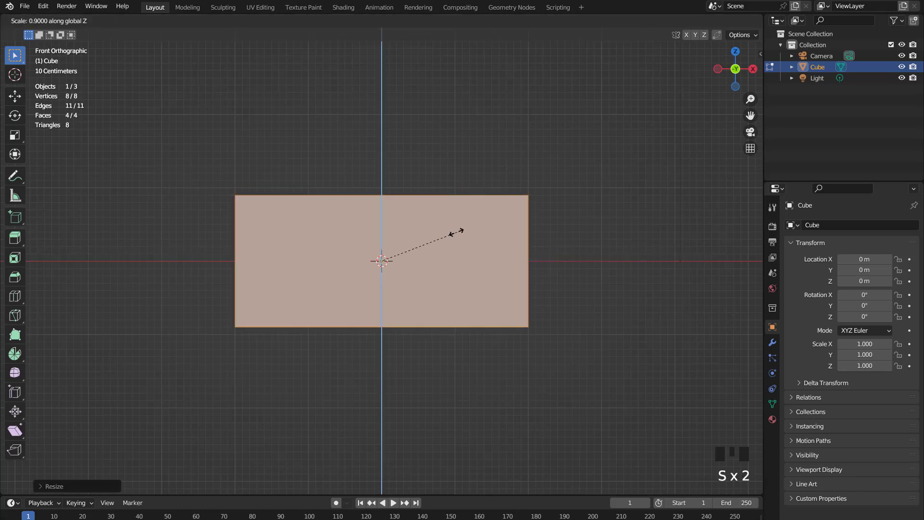
{"action": "key", "text": "Return"}
{"action": "left_click", "coordinate": [42, 486]}
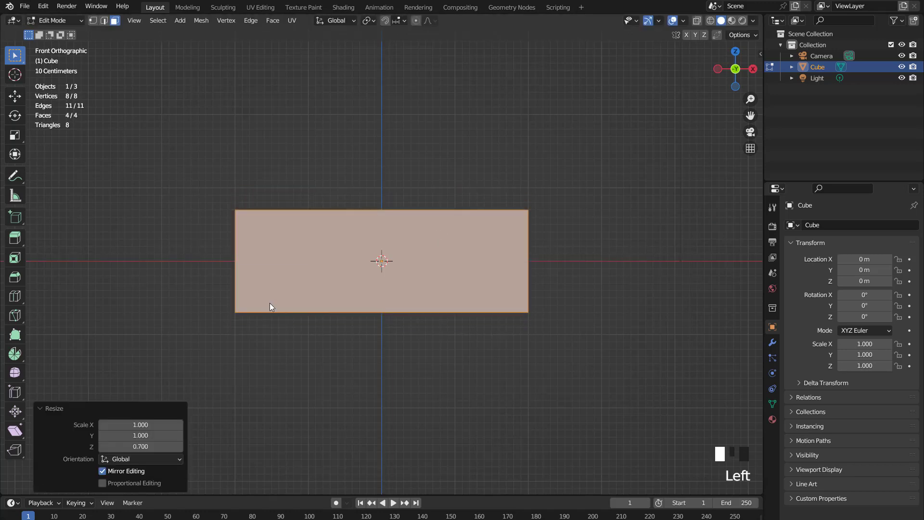
Add one centred loop cut running through the back wall and floor of the box
{"action": "middle_click_drag", "start_coordinate": [392, 222], "coordinate": [395, 248]}
{"action": "key", "text": "KP_1"}
{"action": "key", "text": "ctrl+r"}
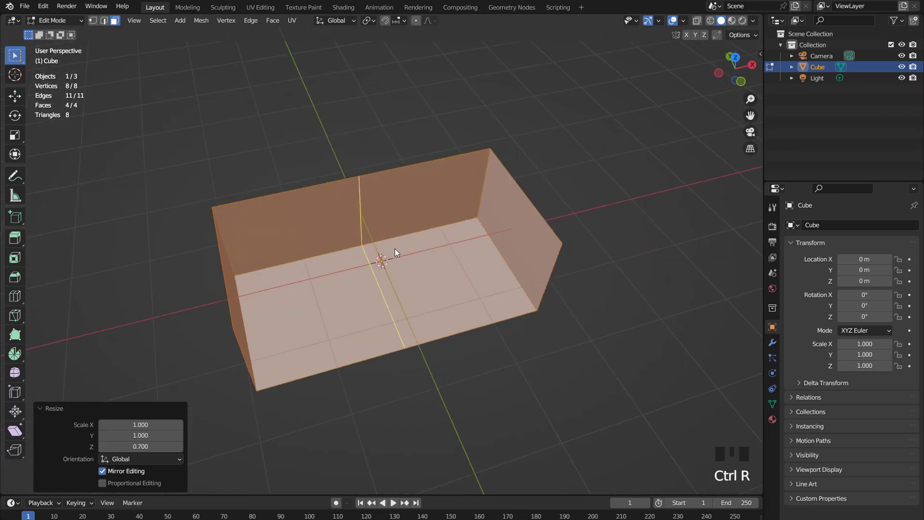
{"action": "left_click", "coordinate": [395, 247]}
{"action": "right_click", "coordinate": [394, 247]}
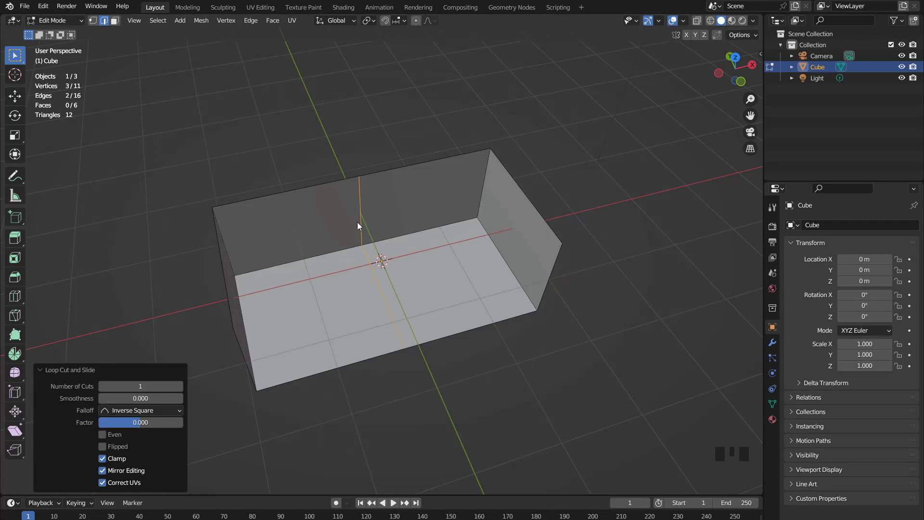
Move the back wall's centre vertical edge outward along Y so the back forms a shallow point
{"action": "left_click", "coordinate": [357, 222]}
{"action": "key", "text": "KP_7"}
{"action": "key", "text": "g"}
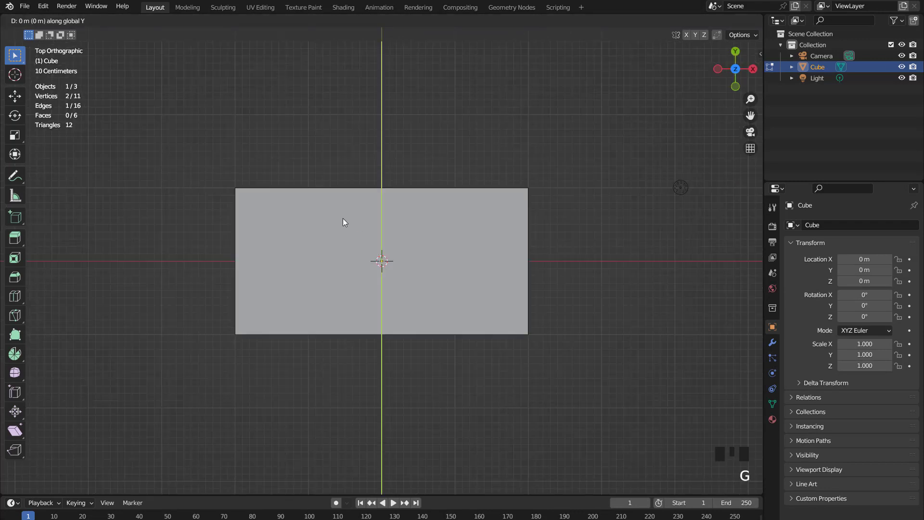
{"action": "left_click", "coordinate": [342, 179]}
Raise the top centre vertex of the back wall 0.5 m along Z
{"action": "left_click", "coordinate": [379, 223], "text": "shift"}
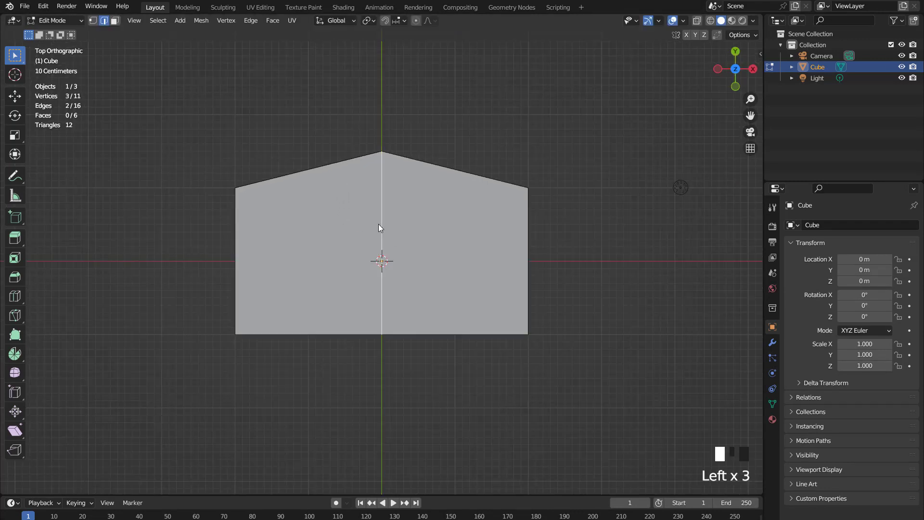
{"action": "key", "text": "KP_1"}
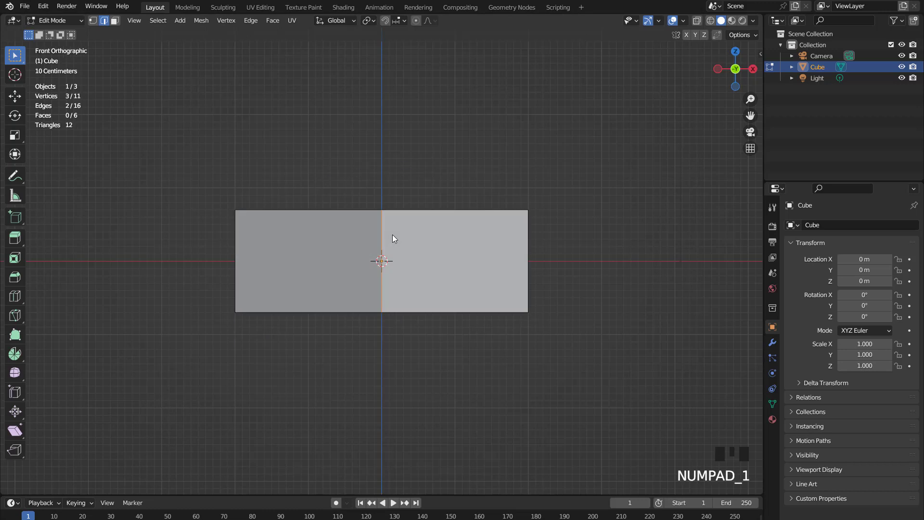
{"action": "left_click", "coordinate": [398, 220]}
{"action": "key", "text": "g"}
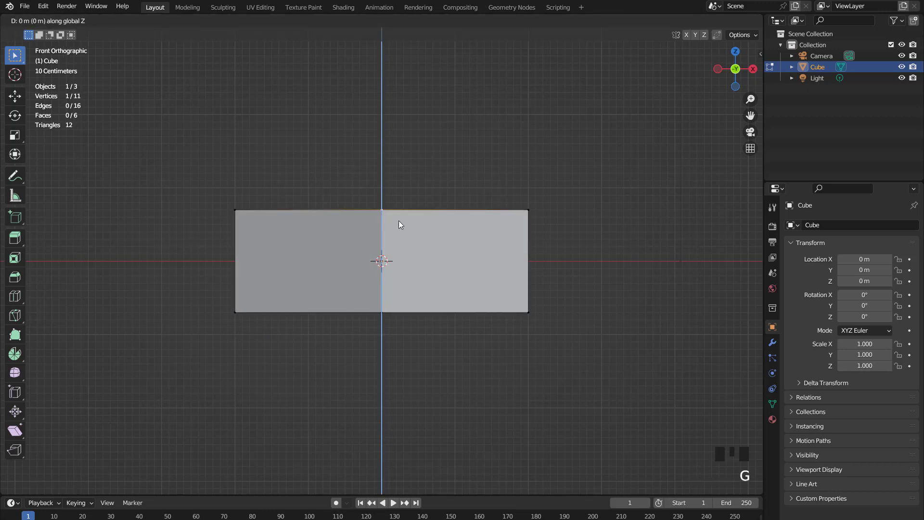
{"action": "left_click", "coordinate": [397, 184]}
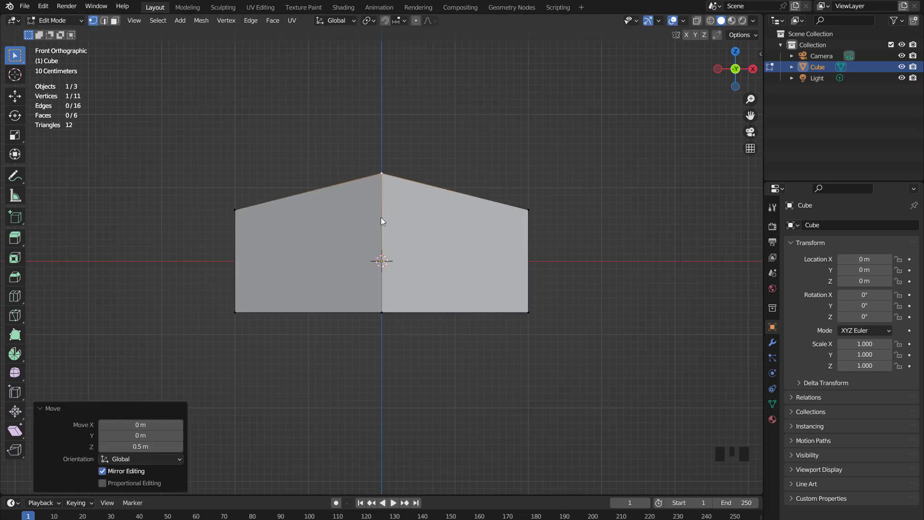
Bevel the centre edge loop through the back and floor with a width of 1.1 m and 2 segments
{"action": "double_click", "coordinate": [380, 218]}
{"action": "left_click", "coordinate": [104, 20]}
{"action": "middle_click_drag", "start_coordinate": [380, 217], "coordinate": [381, 244]}
{"action": "key", "text": "ctrl+b"}
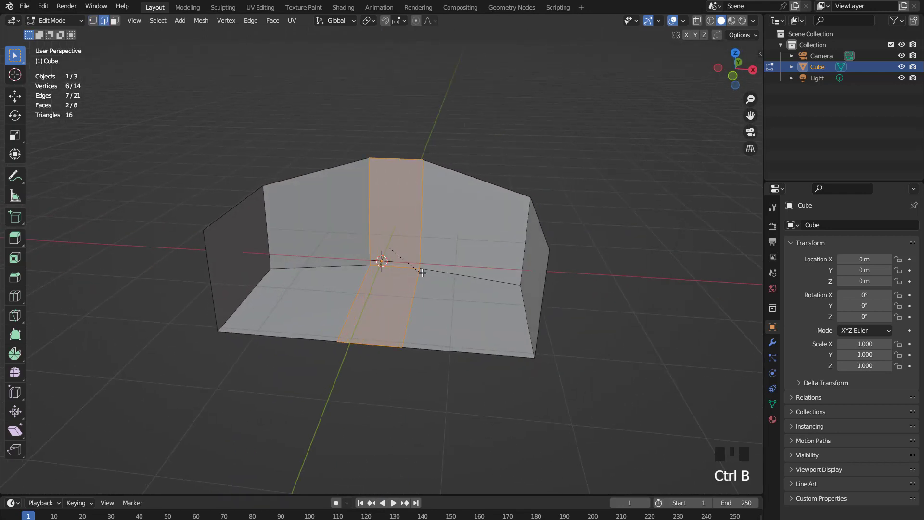
{"action": "left_click", "coordinate": [468, 274]}
{"action": "key", "text": "KP_1"}
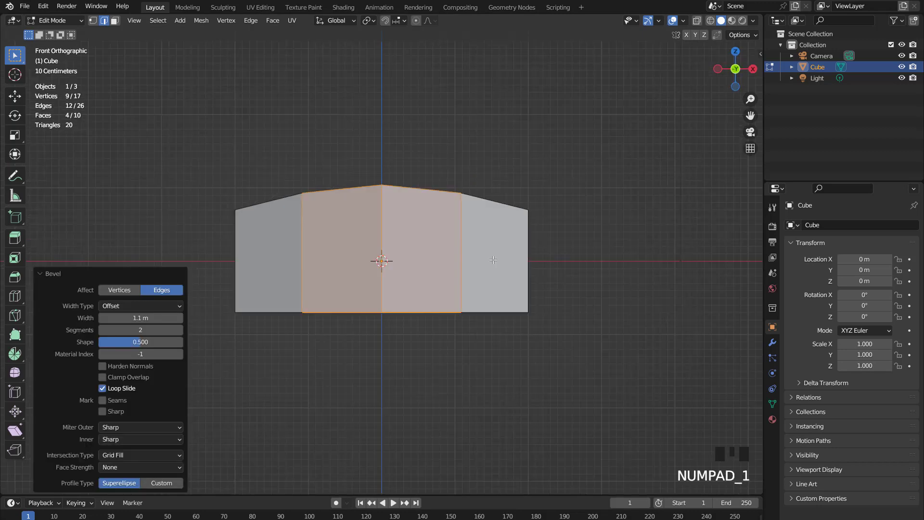
Move the front edges of the seat and side walls 0.5 m along Y to reduce the depth
{"action": "middle_click_drag", "start_coordinate": [461, 256], "coordinate": [374, 264]}
{"action": "key", "text": "KP_3"}
{"action": "triple_click", "coordinate": [376, 260]}
{"action": "key", "text": "KP_3"}
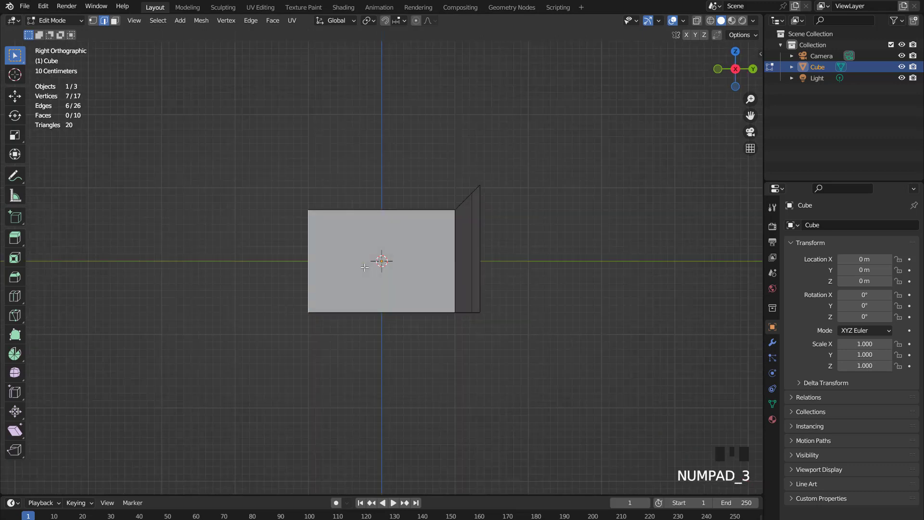
{"action": "key", "text": "g"}
{"action": "key", "text": "y"}
{"action": "left_click", "coordinate": [411, 245]}
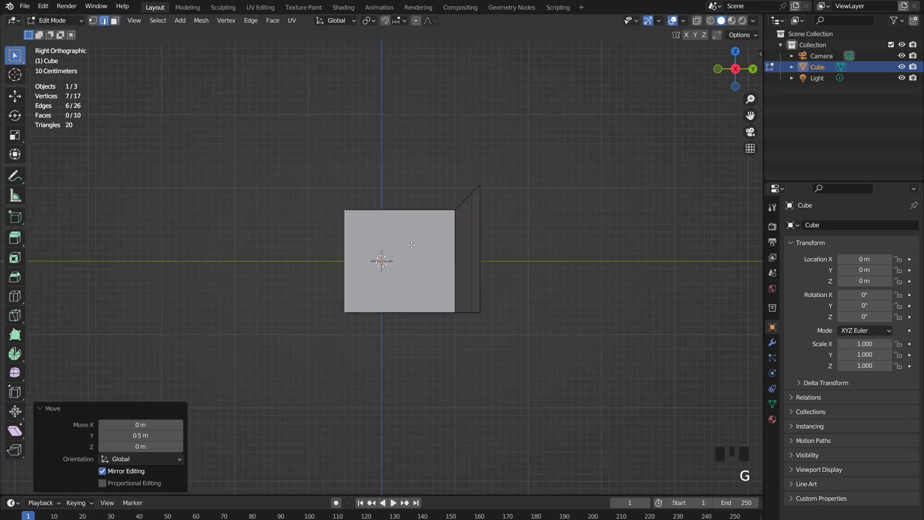
Add a centred loop cut across the side walls and seat, and lower both front top corners about 0.118 m along Z
{"action": "left_click", "coordinate": [414, 205]}
{"action": "right_click", "coordinate": [415, 205]}
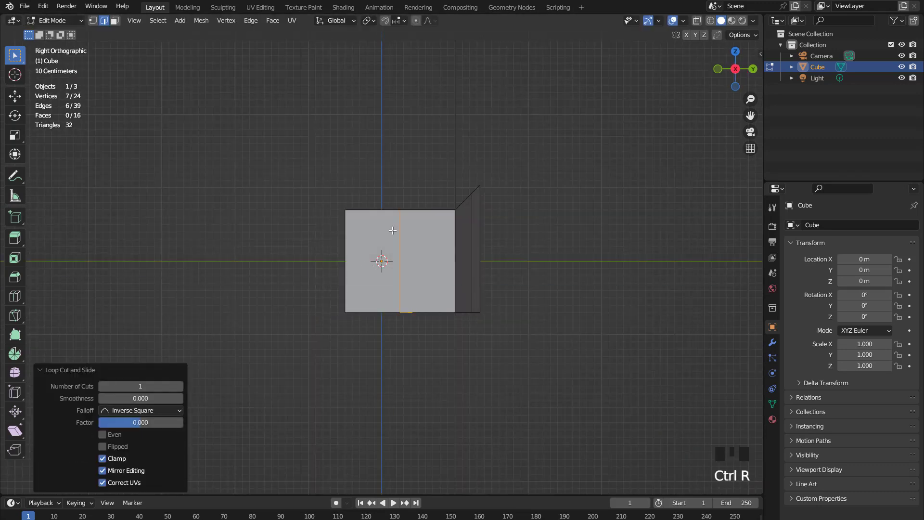
{"action": "middle_click_drag", "start_coordinate": [393, 231], "coordinate": [430, 235]}
{"action": "key", "text": "1"}
{"action": "left_click", "coordinate": [313, 206]}
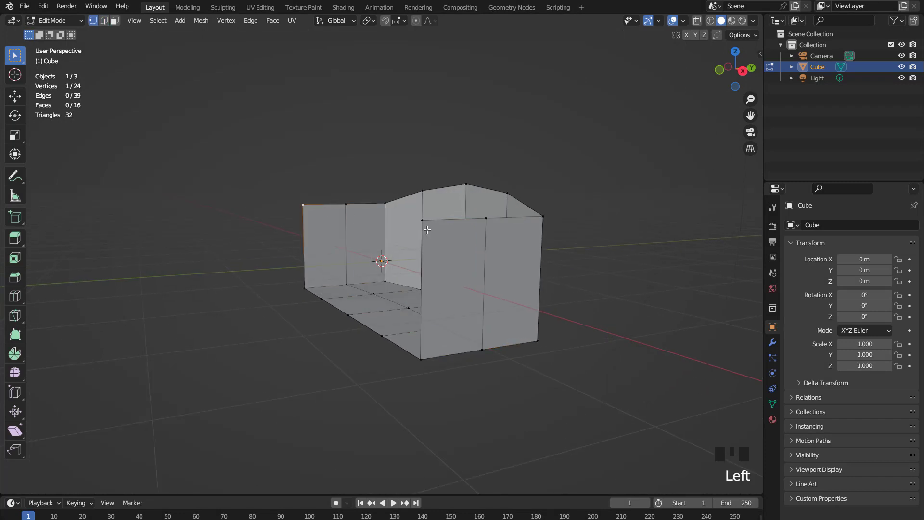
{"action": "key", "text": "KP_3"}
{"action": "key", "text": "g"}
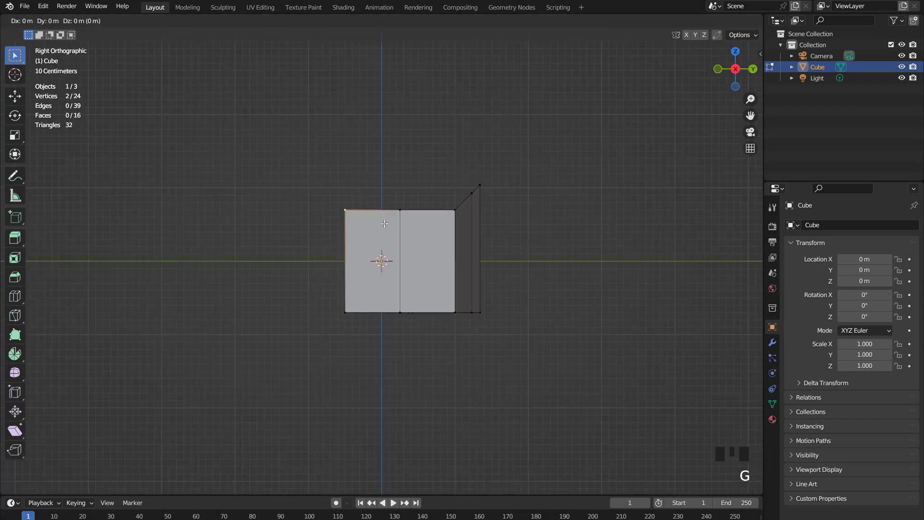
{"action": "left_click", "coordinate": [386, 232]}
Add a centred horizontal loop cut around the walls and fatten it outward by about 0.07 m
{"action": "key", "text": "ctrl+r"}
{"action": "left_click", "coordinate": [396, 247]}
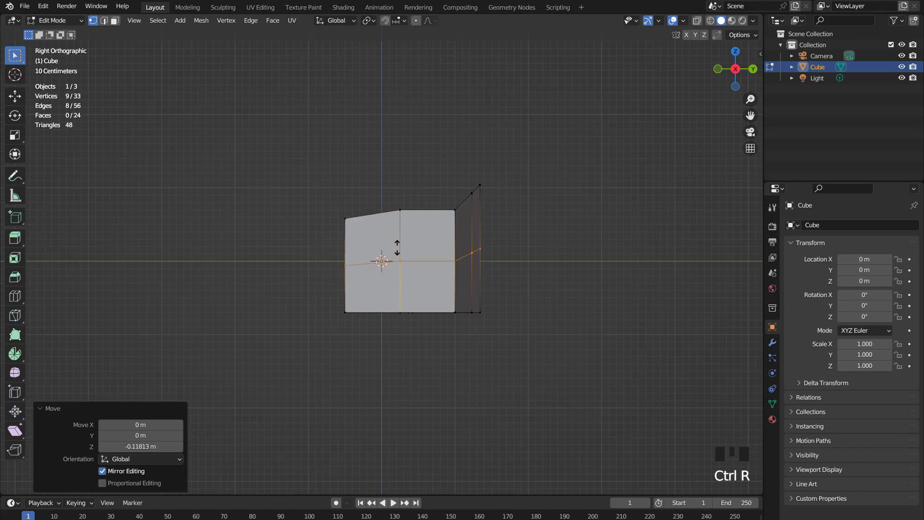
{"action": "right_click", "coordinate": [396, 246]}
{"action": "middle_click_drag", "start_coordinate": [396, 247], "coordinate": [616, 245]}
{"action": "key", "text": "KP_1"}
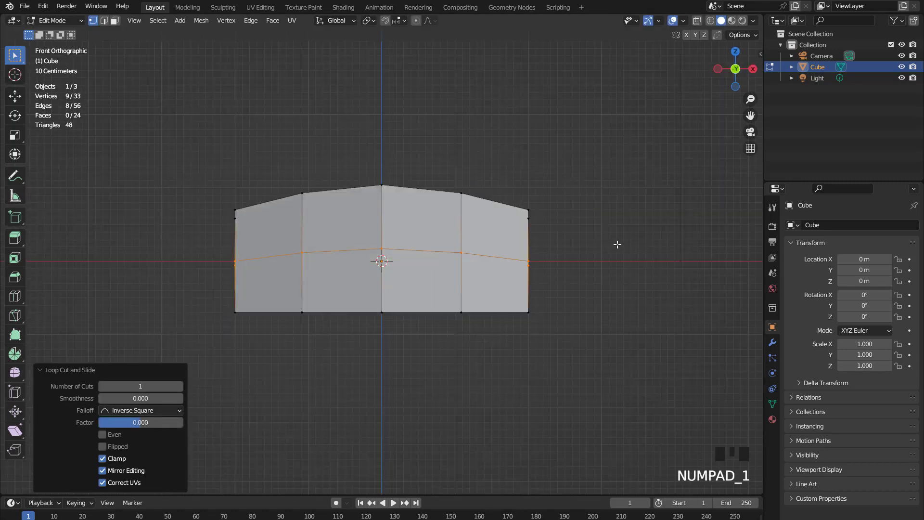
{"action": "key", "text": "alt+s"}
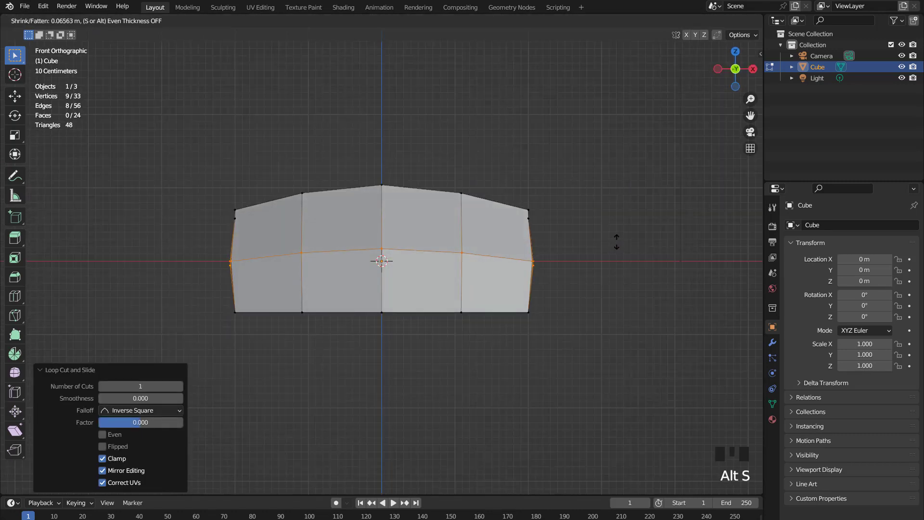
{"action": "left_click", "coordinate": [590, 254]}
Add a Solidify modifier to the shell with a thickness of 0.38 m and Even Thickness enabled
{"action": "middle_click_drag", "start_coordinate": [539, 207], "coordinate": [558, 253]}
{"action": "key", "text": "Tab"}
{"action": "left_click", "coordinate": [772, 343]}
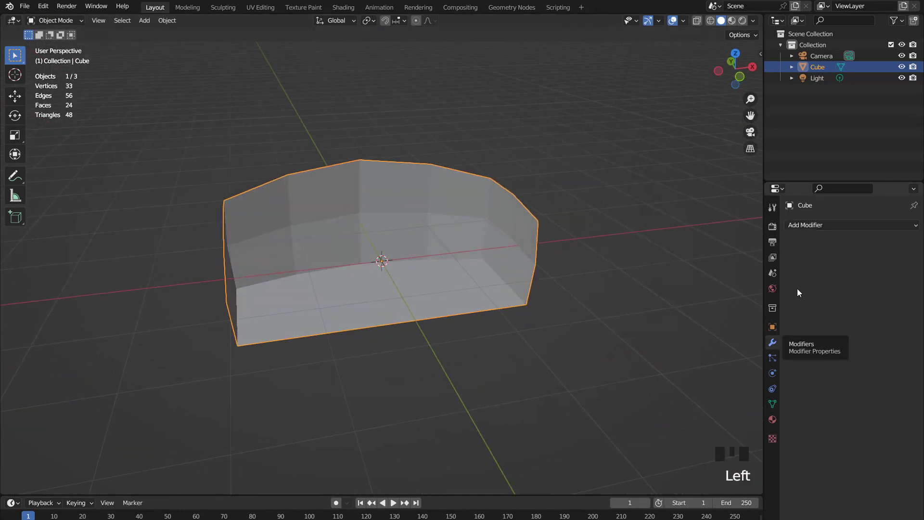
{"action": "left_click", "coordinate": [799, 225]}
{"action": "left_click", "coordinate": [698, 410]}
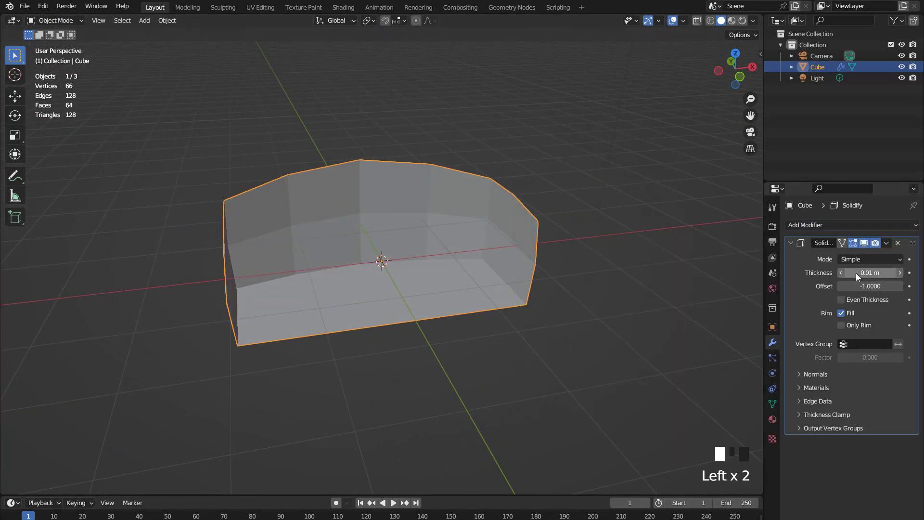
{"action": "left_click_drag", "start_coordinate": [866, 273], "coordinate": [895, 272]}
{"action": "key", "text": "KP_1"}
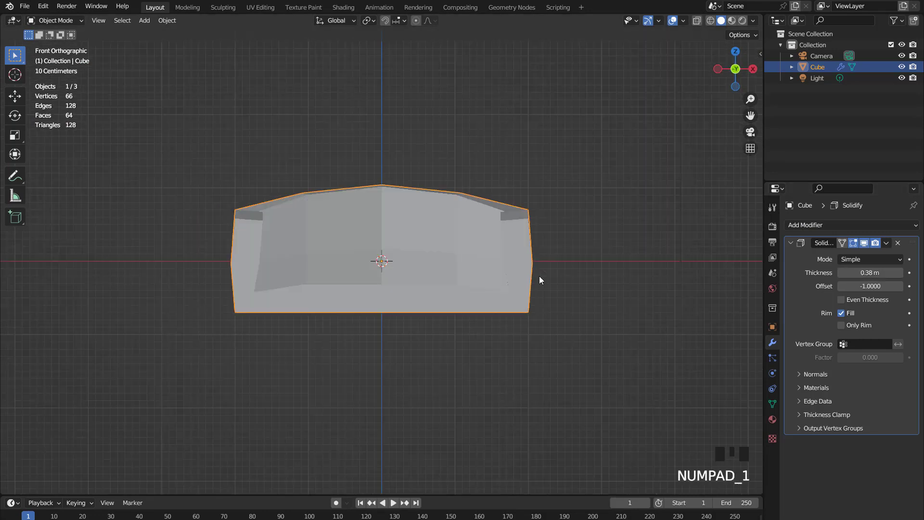
{"action": "left_click", "coordinate": [841, 299]}
{"action": "middle_click_drag", "start_coordinate": [592, 256], "coordinate": [565, 282]}
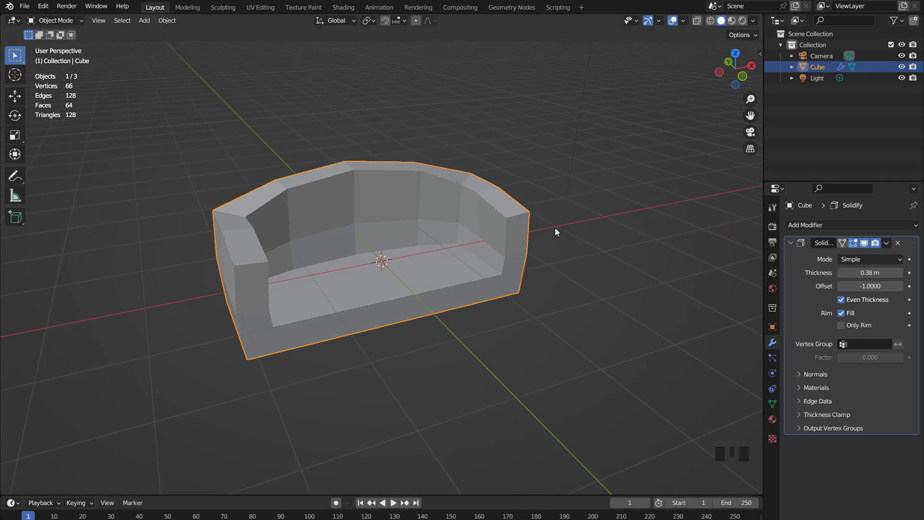
Add a level 2 Subdivision Surface modifier and apply the Solidify modifier
{"action": "key", "text": "ctrl+2"}
{"action": "key", "text": "KP_1"}
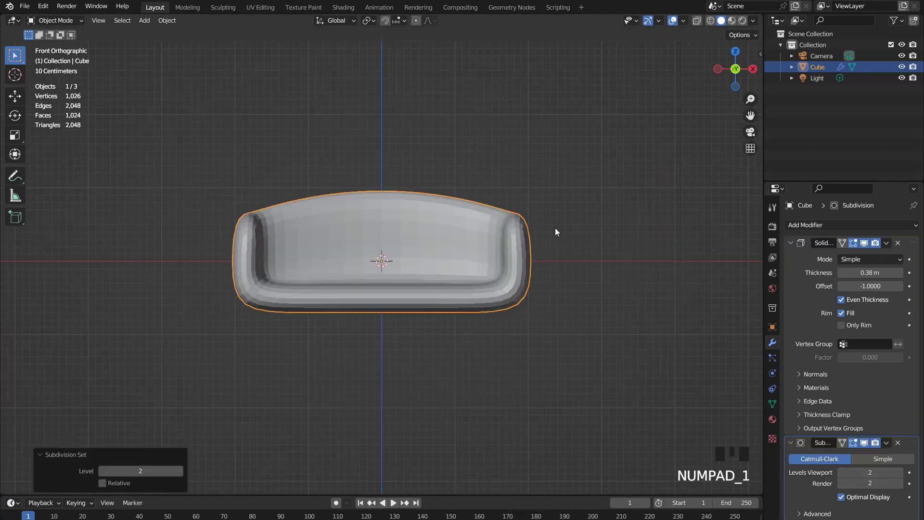
{"action": "middle_click_drag", "start_coordinate": [553, 231], "coordinate": [602, 244]}
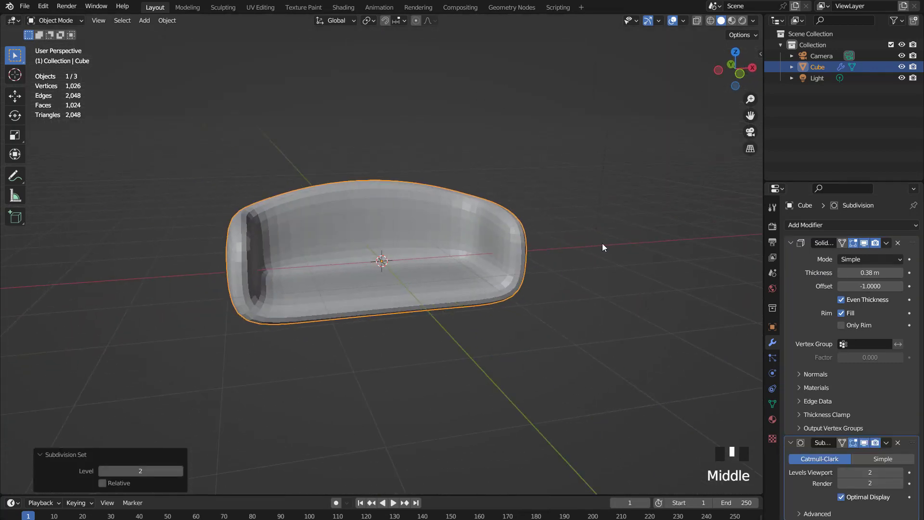
{"action": "left_click", "coordinate": [886, 243]}
{"action": "left_click", "coordinate": [861, 253]}
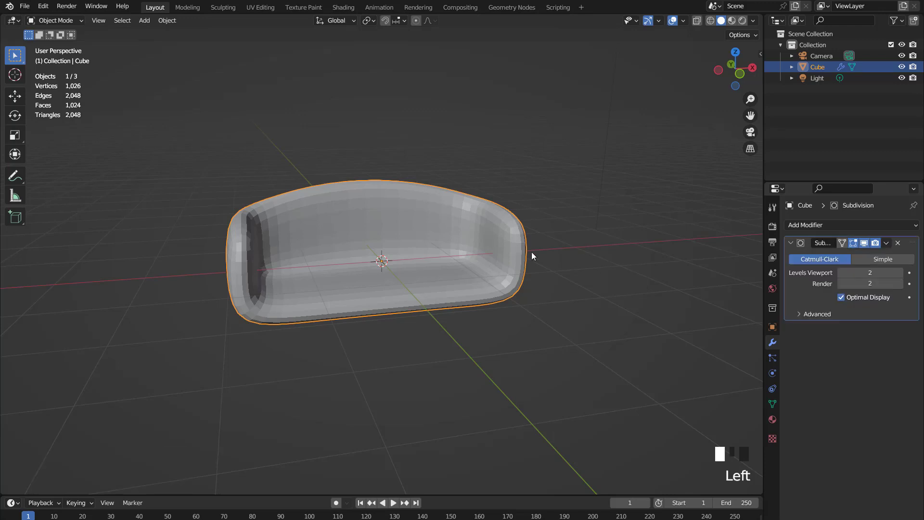
Turn off the Subdivision modifier's viewport display and open the sofa mesh for editing
{"action": "scroll", "coordinate": [532, 255], "scroll_direction": "up", "scroll_amount": 2}
{"action": "left_click", "coordinate": [864, 243]}
{"action": "key", "text": "Tab"}
{"action": "middle_click_drag", "start_coordinate": [572, 285], "coordinate": [431, 263]}
Bevel the closed edge loop along the seat's inner seam, front corner diagonals and outer bottom edge, width 0.0573 m, 2 segments
{"action": "key", "text": "2"}
{"action": "triple_click", "coordinate": [583, 297]}
{"action": "double_click", "coordinate": [431, 264], "text": "shift"}
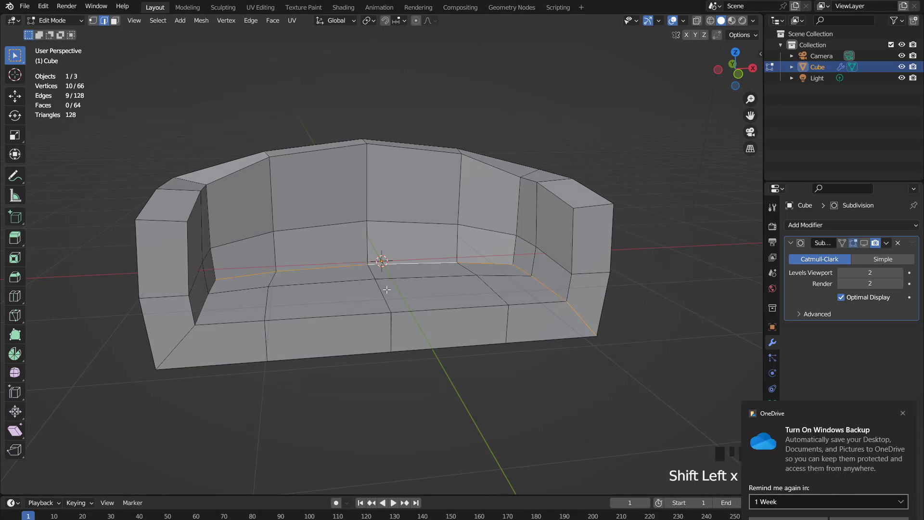
{"action": "double_click", "coordinate": [181, 335], "text": "shift"}
{"action": "left_click", "coordinate": [903, 413]}
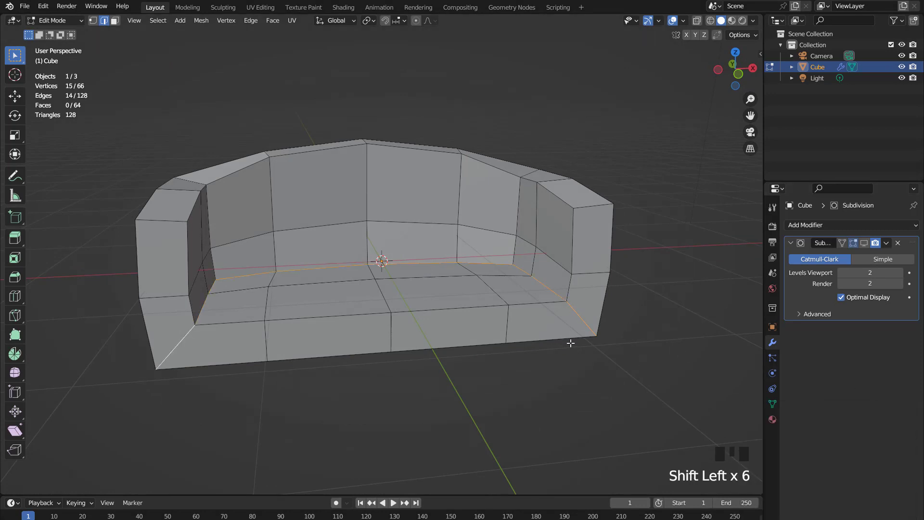
{"action": "left_click", "coordinate": [464, 227]}
{"action": "key", "text": "ctrl+z"}
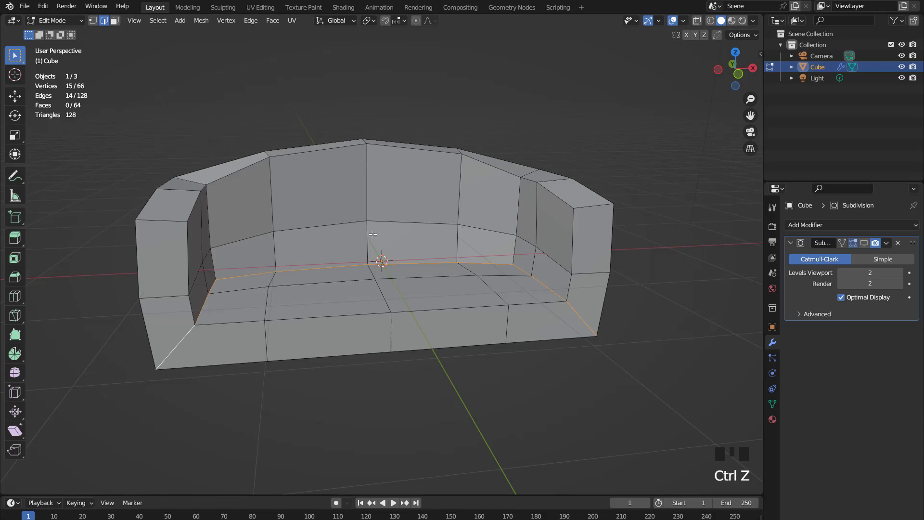
{"action": "middle_click_drag", "start_coordinate": [373, 234], "coordinate": [539, 264]}
{"action": "double_click", "coordinate": [394, 233], "text": "shift"}
{"action": "scroll", "coordinate": [596, 262], "scroll_direction": "up", "scroll_amount": 2}
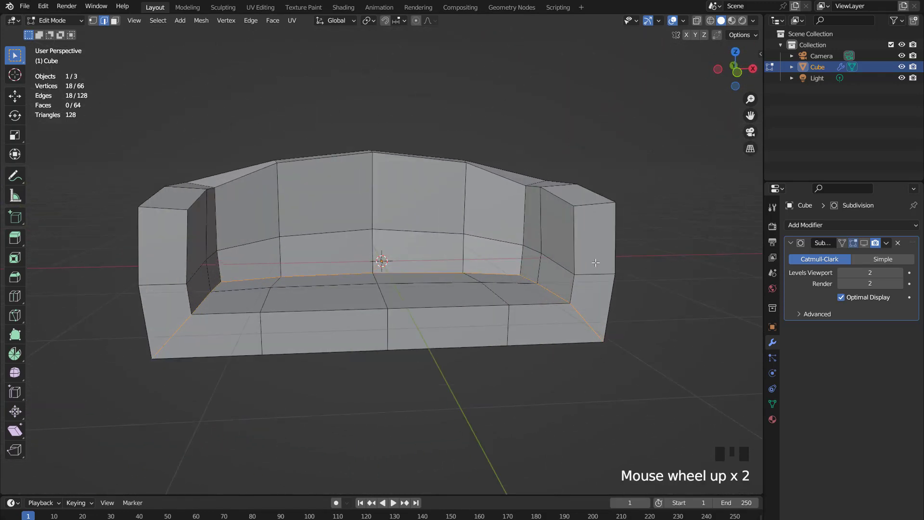
{"action": "key", "text": "ctrl+b"}
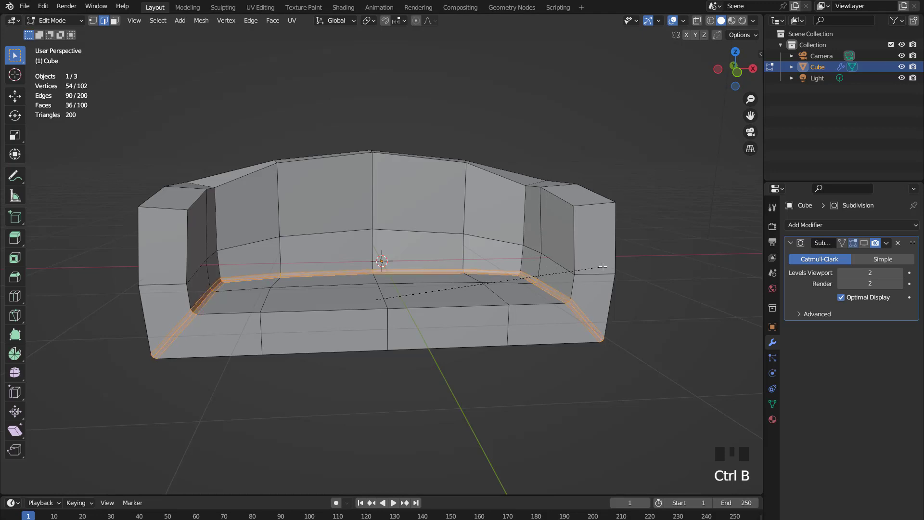
{"action": "left_click", "coordinate": [603, 267]}
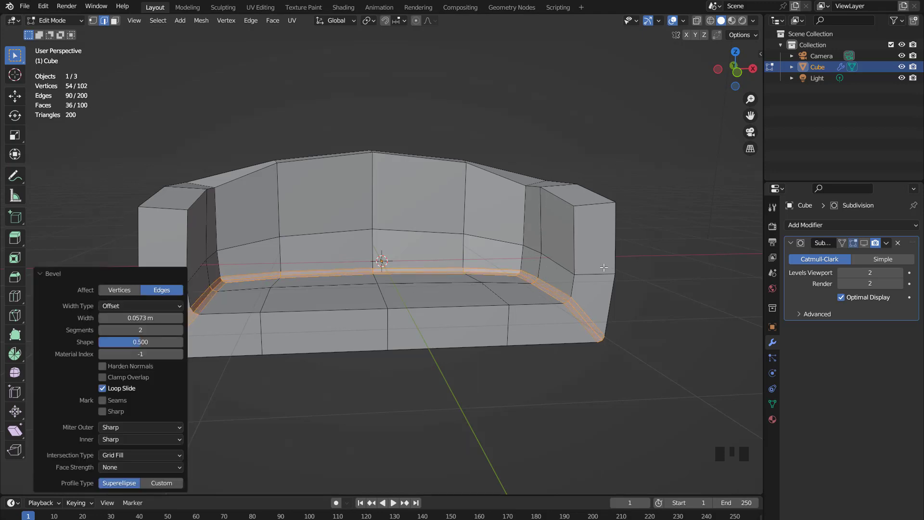
Turn on the Subdivision modifier's viewport display, view the smoothed sofa in Object Mode, and reopen its mesh for editing
{"action": "left_click", "coordinate": [862, 242]}
{"action": "key", "text": "Tab"}
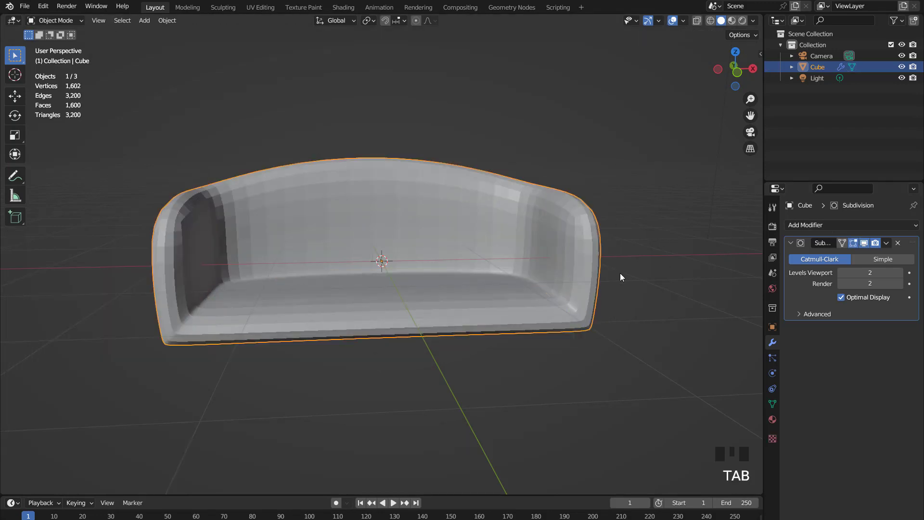
{"action": "middle_click_drag", "start_coordinate": [620, 273], "coordinate": [524, 256]}
{"action": "key", "text": "Tab"}
{"action": "key", "text": "3"}
{"action": "left_click", "coordinate": [531, 251], "text": "alt"}
{"action": "key", "text": "i"}
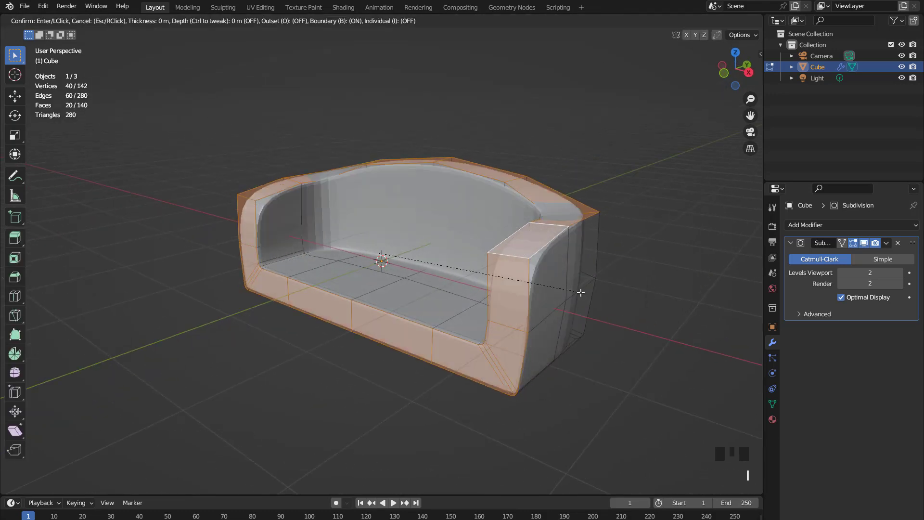
{"action": "key", "text": "Escape"}
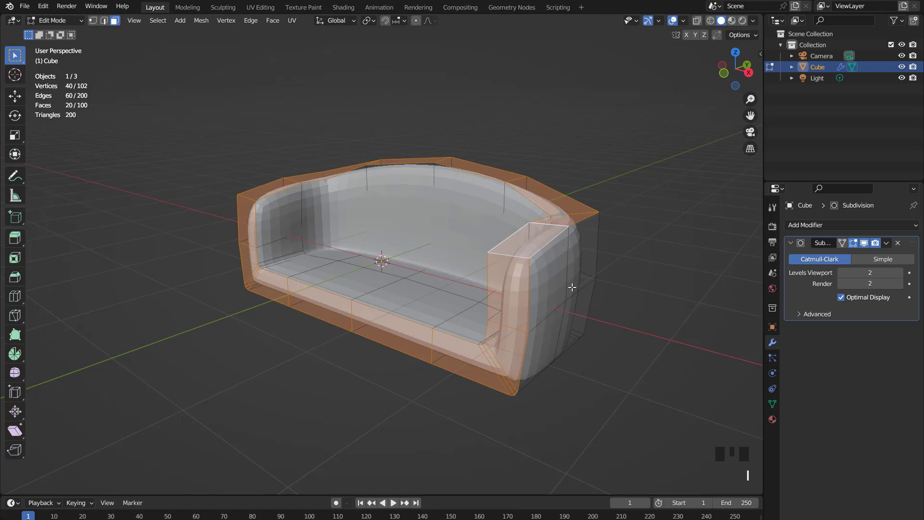
Add one centred loop cut around the sofa's rim and fatten it along its normals with an offset of about 0.0865 m
{"action": "key", "text": "ctrl+r"}
{"action": "left_click", "coordinate": [515, 267]}
{"action": "right_click", "coordinate": [515, 267]}
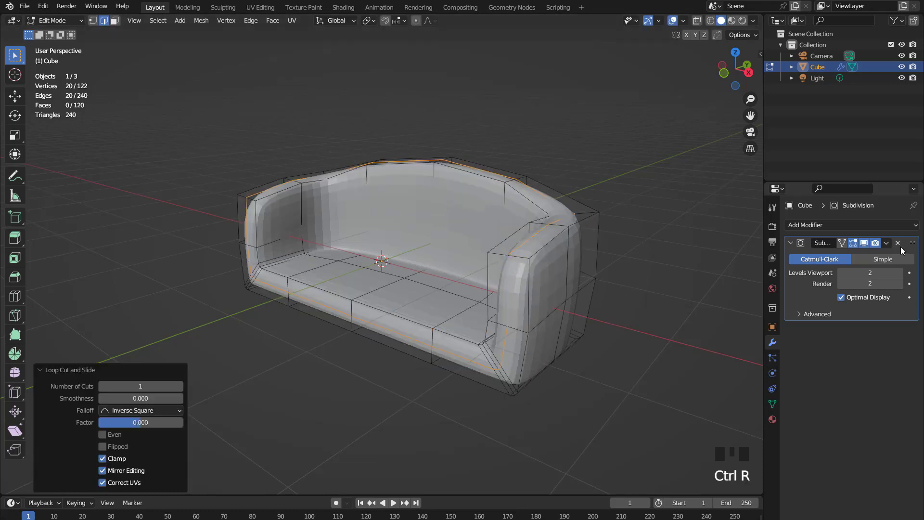
{"action": "left_click", "coordinate": [864, 243]}
{"action": "left_click", "coordinate": [651, 247]}
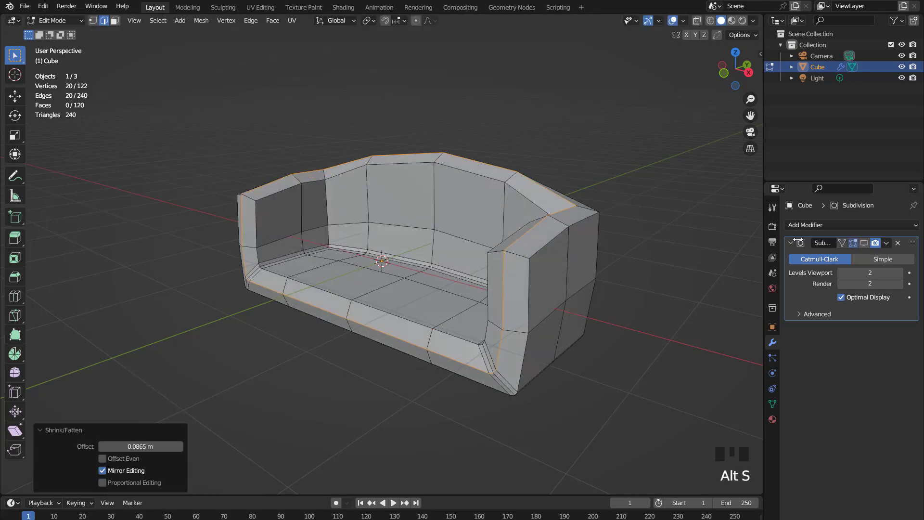
Bevel the rim's centre edge loop into a single strip of faces with the Subdivision display on, and leave mesh editing
{"action": "left_click", "coordinate": [865, 243]}
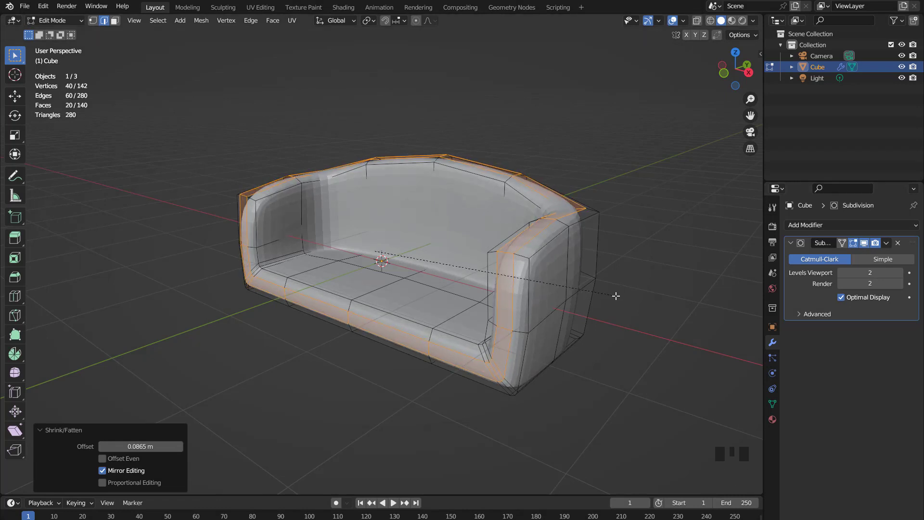
{"action": "left_click", "coordinate": [614, 296]}
{"action": "key", "text": "Tab"}
Shade the sofa object smooth
{"action": "middle_click_drag", "start_coordinate": [482, 264], "coordinate": [446, 274]}
{"action": "key", "text": "KP_1"}
{"action": "right_click", "coordinate": [484, 236]}
{"action": "left_click", "coordinate": [470, 245]}
{"action": "key", "text": "KP_1"}
{"action": "key", "text": "KP_1"}
Turn off the Subdivision viewport display, then duplicate the eight seat faces in place and separate them into their own object
{"action": "key", "text": "Tab"}
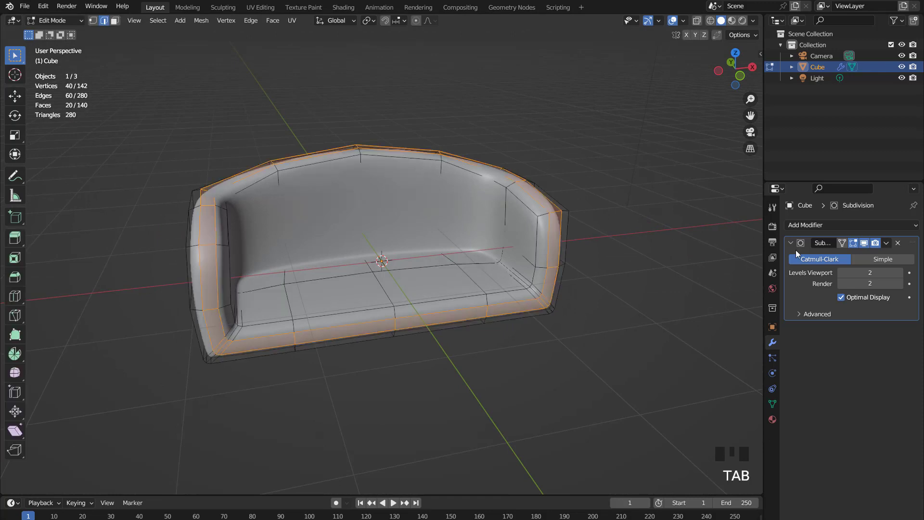
{"action": "left_click", "coordinate": [865, 243]}
{"action": "middle_click_drag", "start_coordinate": [337, 269], "coordinate": [229, 261]}
{"action": "scroll", "coordinate": [229, 262], "scroll_direction": "up", "scroll_amount": 2}
{"action": "key", "text": "3"}
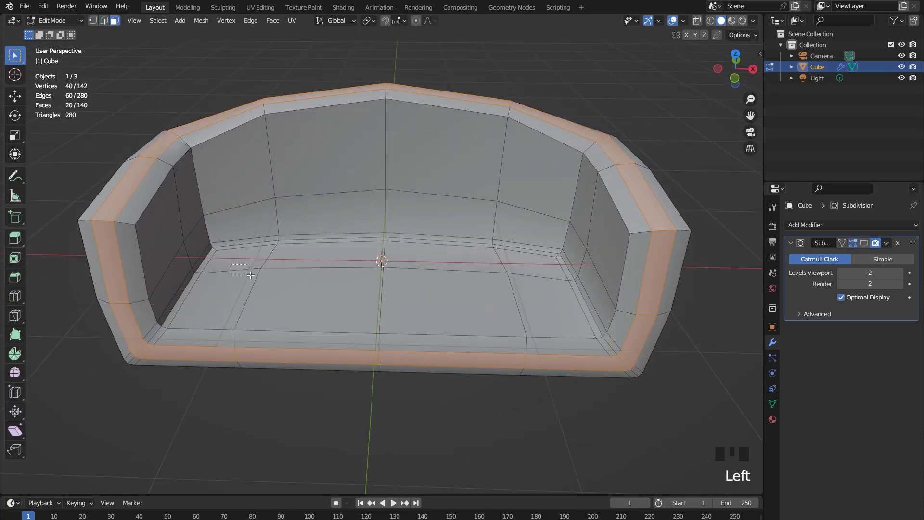
{"action": "left_click_drag", "start_coordinate": [493, 301], "coordinate": [507, 304]}
{"action": "middle_click_drag", "start_coordinate": [467, 286], "coordinate": [482, 285]}
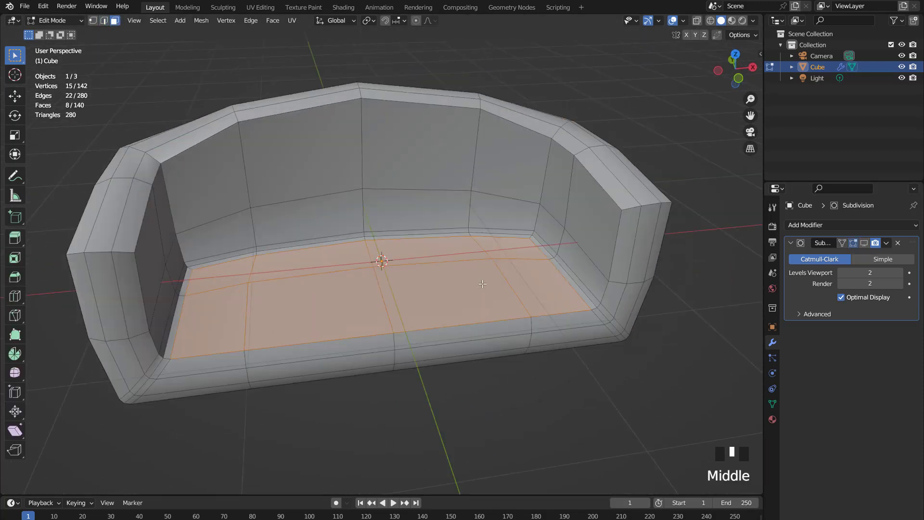
{"action": "key", "text": "shift+d"}
{"action": "right_click", "coordinate": [482, 285]}
{"action": "key", "text": "p"}
{"action": "left_click", "coordinate": [482, 284]}
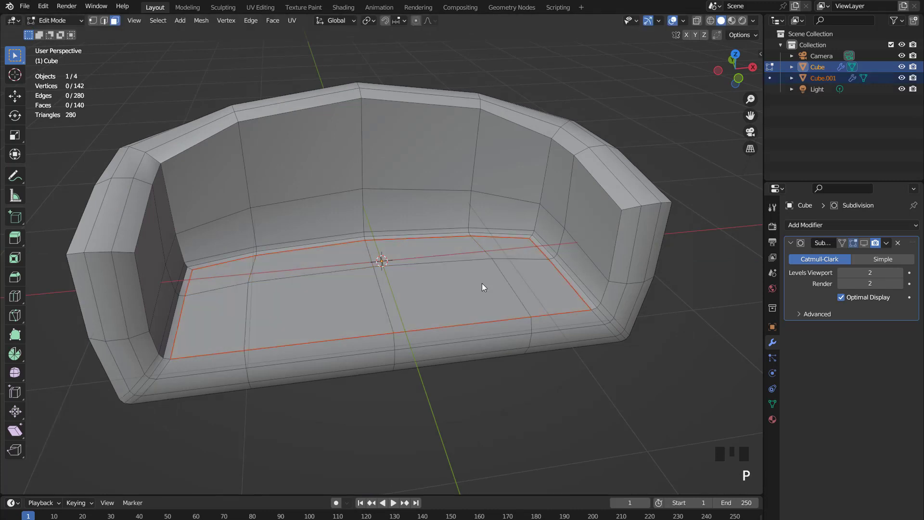
Open the separated seat object for editing, add a Solidify modifier and place it above the Subdivision modifier
{"action": "key", "text": "Tab"}
{"action": "left_click", "coordinate": [482, 282]}
{"action": "middle_click_drag", "start_coordinate": [481, 282], "coordinate": [464, 267]}
{"action": "scroll", "coordinate": [464, 267], "scroll_direction": "up", "scroll_amount": 2}
{"action": "key", "text": "Tab"}
{"action": "key", "text": "a"}
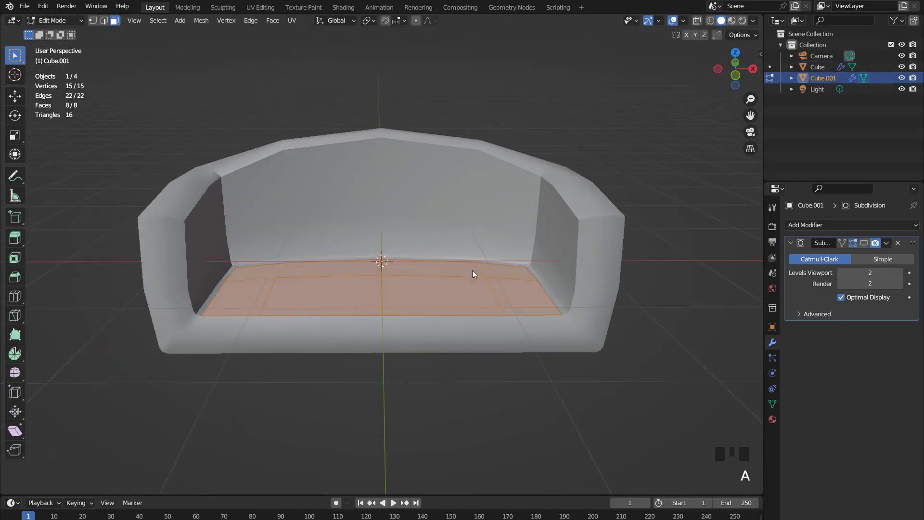
{"action": "key", "text": "KP_1"}
{"action": "left_click", "coordinate": [794, 225]}
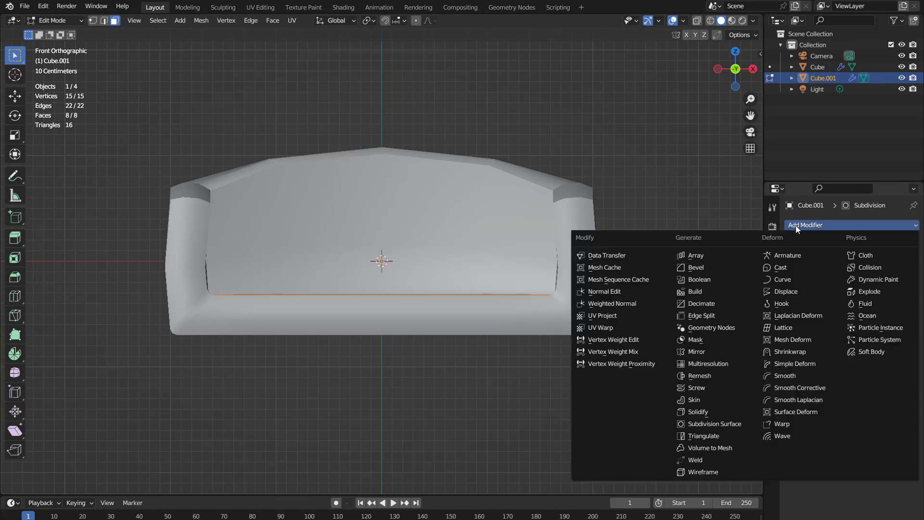
{"action": "left_click", "coordinate": [732, 400]}
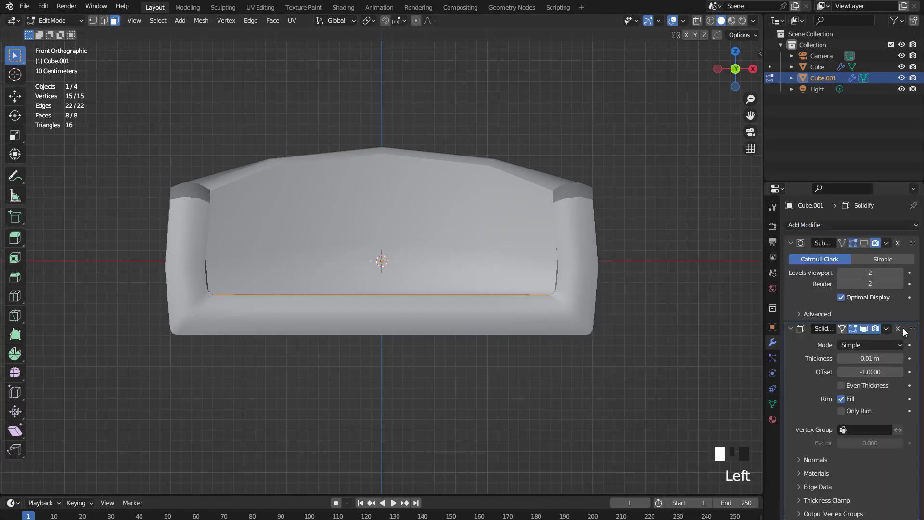
{"action": "left_click_drag", "start_coordinate": [904, 331], "coordinate": [807, 247]}
Set the seat cushion's Solidify offset to 1 and its thickness to 0.3 m
{"action": "middle_click_drag", "start_coordinate": [486, 251], "coordinate": [462, 289]}
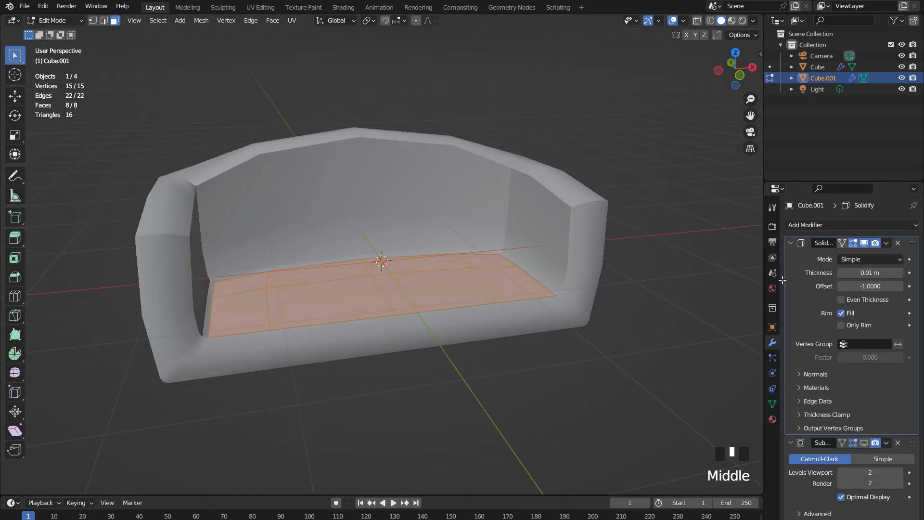
{"action": "left_click_drag", "start_coordinate": [870, 272], "coordinate": [878, 289]}
{"action": "double_click", "coordinate": [878, 287]}
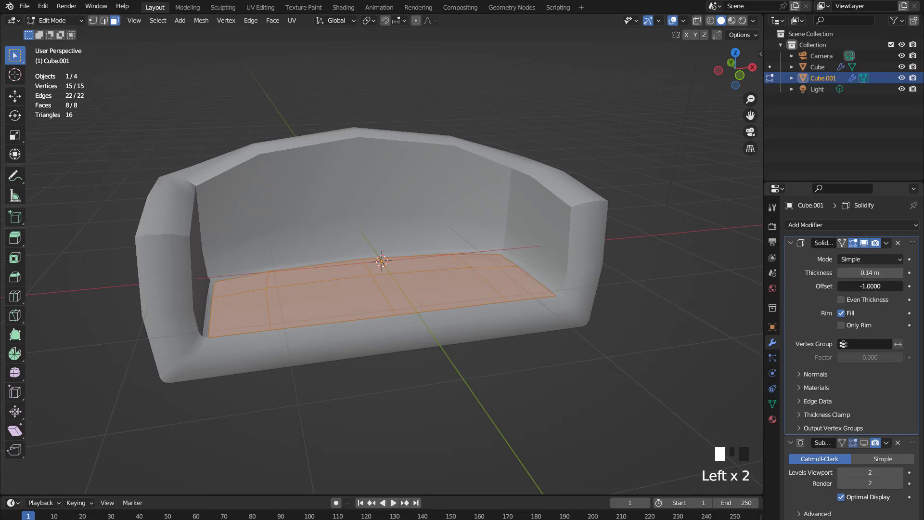
{"action": "type", "text": "1"}
{"action": "left_click", "coordinate": [840, 294]}
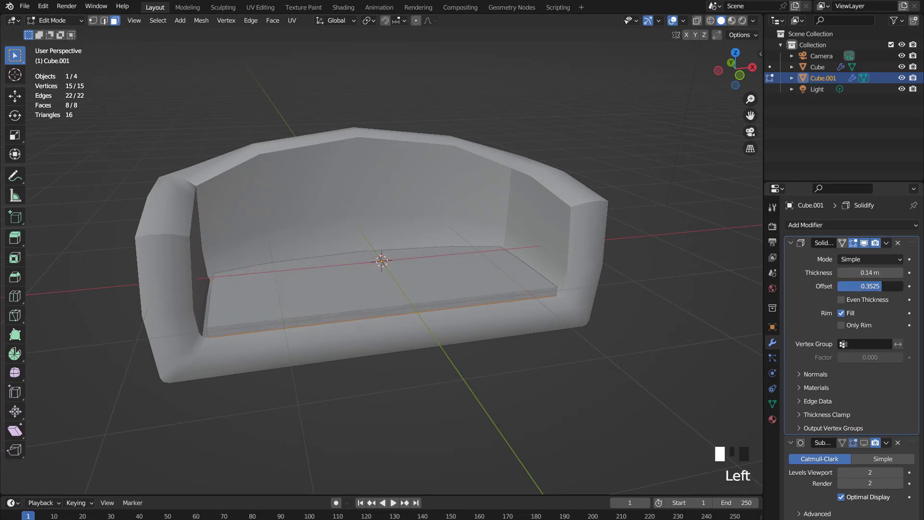
{"action": "key", "text": "KP_1"}
{"action": "left_click_drag", "start_coordinate": [857, 274], "coordinate": [873, 274]}
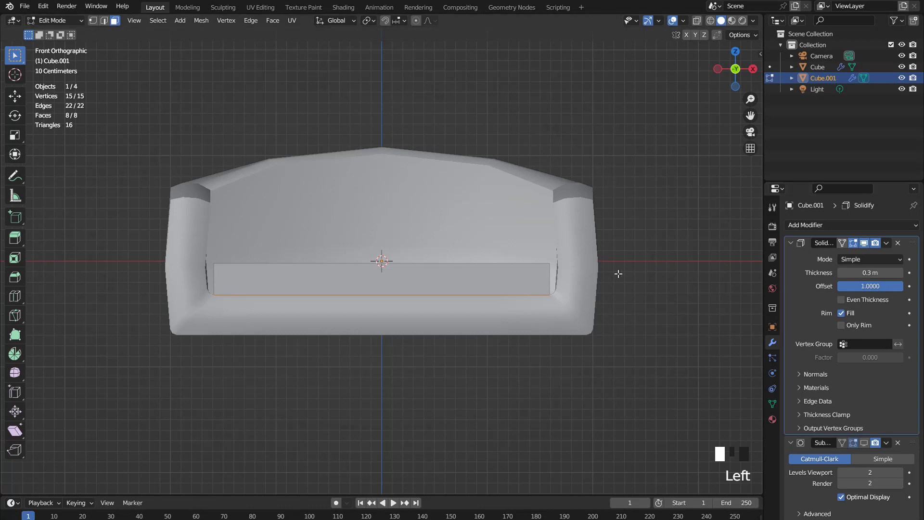
Turn on the cushion's Subdivision viewport display and scale its whole mesh uniformly by about 1.048
{"action": "left_click", "coordinate": [790, 242]}
{"action": "left_click", "coordinate": [864, 257]}
{"action": "middle_click_drag", "start_coordinate": [629, 272], "coordinate": [544, 288]}
{"action": "key", "text": "a"}
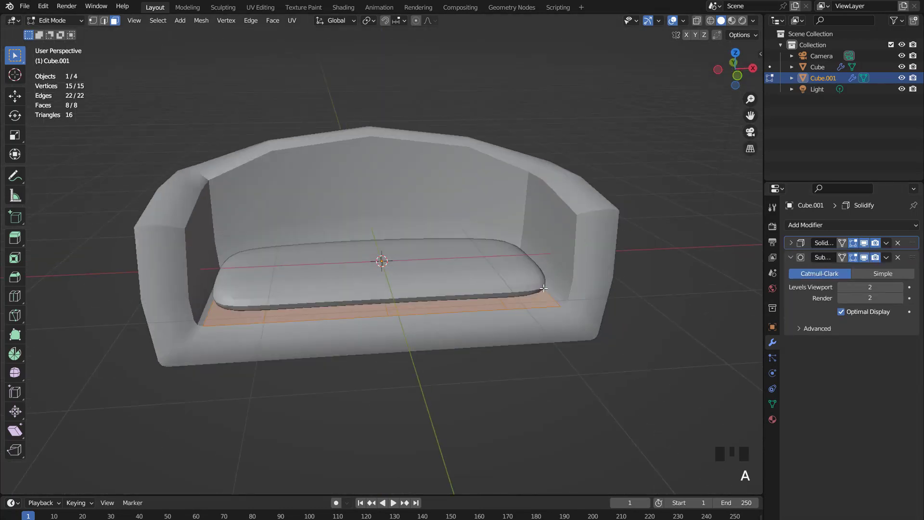
{"action": "key", "text": "KP_7"}
{"action": "key", "text": "s"}
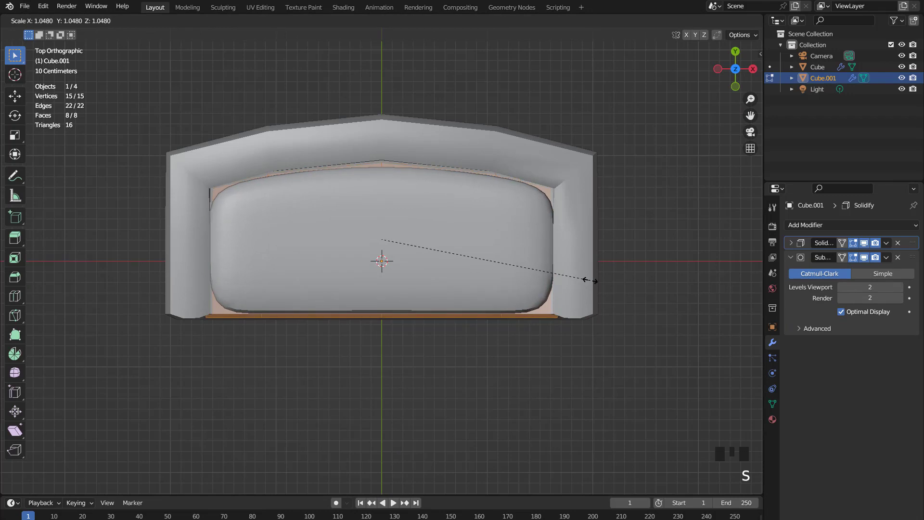
{"action": "left_click", "coordinate": [590, 281]}
Check the cushion with its modifier displays toggled, leave mesh editing and apply the Solidify modifier
{"action": "left_click", "coordinate": [863, 258]}
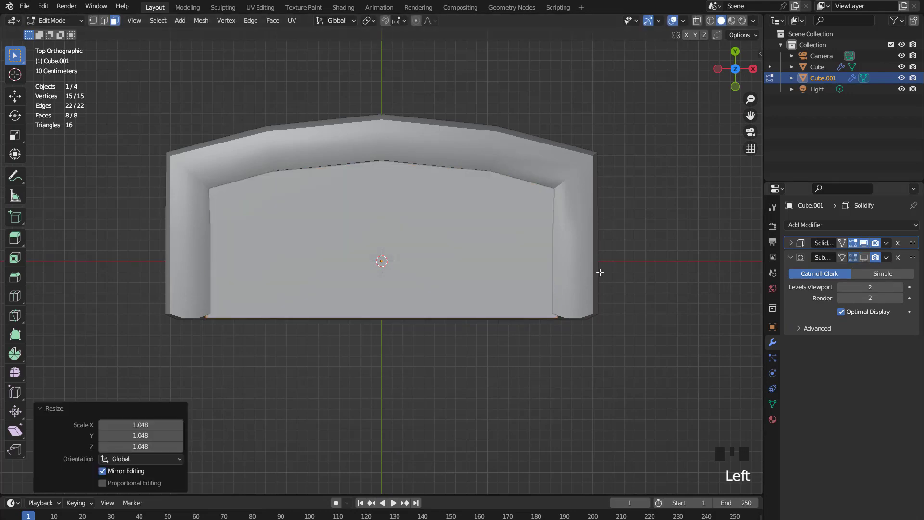
{"action": "middle_click_drag", "start_coordinate": [539, 303], "coordinate": [645, 252]}
{"action": "left_click", "coordinate": [864, 257]}
{"action": "key", "text": "Tab"}
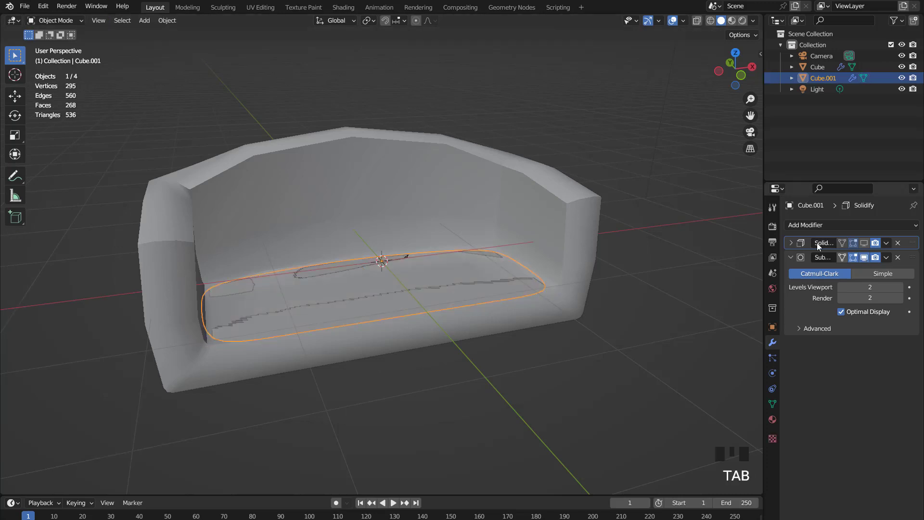
{"action": "left_click", "coordinate": [864, 242]}
{"action": "left_click", "coordinate": [886, 242]}
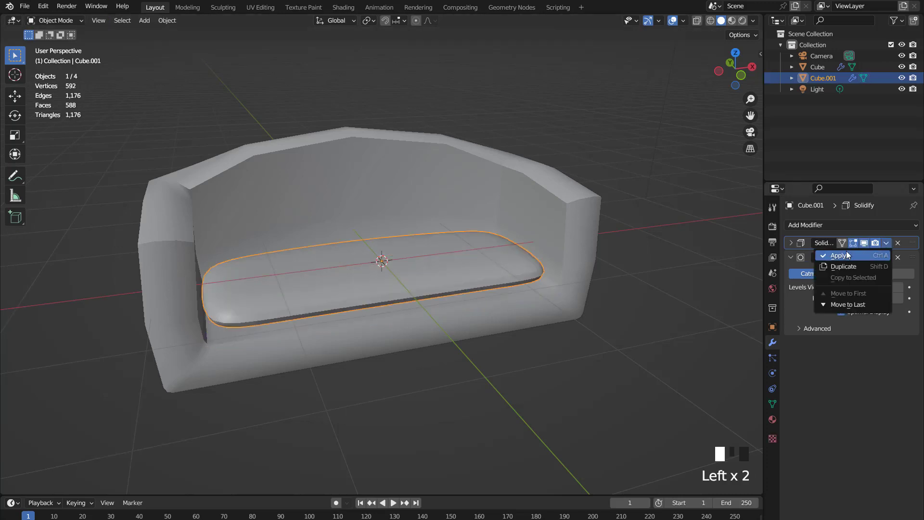
{"action": "left_click", "coordinate": [848, 255]}
Add a Bevel modifier to the cushion and place it above the Subdivision modifier
{"action": "left_click", "coordinate": [818, 224]}
{"action": "left_click", "coordinate": [705, 266]}
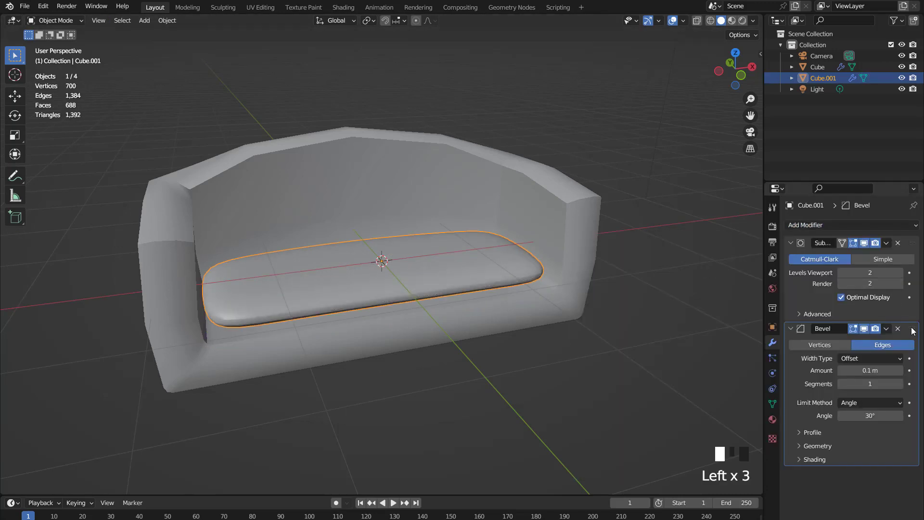
{"action": "left_click_drag", "start_coordinate": [913, 331], "coordinate": [914, 243]}
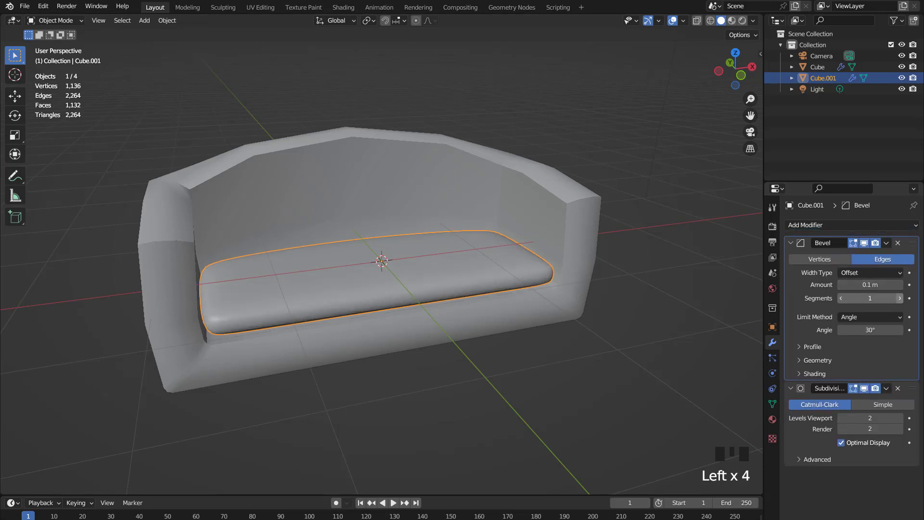
Set the cushion's Bevel modifier to 2 segments and an amount of 0.09 m
{"action": "left_click_drag", "start_coordinate": [869, 284], "coordinate": [846, 284]}
{"action": "left_click", "coordinate": [899, 298]}
{"action": "left_click", "coordinate": [899, 285]}
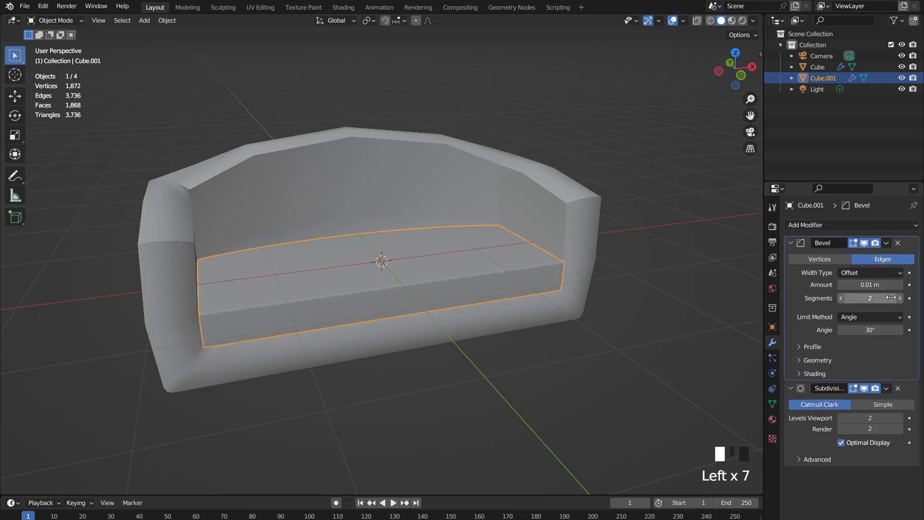
{"action": "left_click", "coordinate": [899, 284]}
{"action": "left_click", "coordinate": [899, 285]}
{"action": "left_click", "coordinate": [900, 285]}
{"action": "left_click", "coordinate": [899, 284]}
{"action": "left_click", "coordinate": [900, 285]}
{"action": "left_click", "coordinate": [900, 284]}
{"action": "left_click", "coordinate": [899, 285]}
{"action": "left_click", "coordinate": [899, 284]}
{"action": "left_click", "coordinate": [900, 285]}
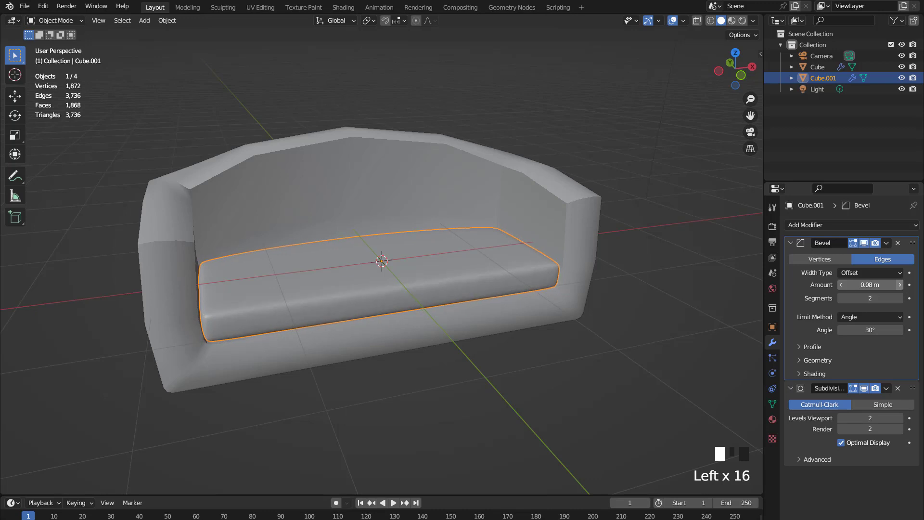
{"action": "middle_click_drag", "start_coordinate": [583, 268], "coordinate": [508, 238]}
{"action": "left_click", "coordinate": [899, 284]}
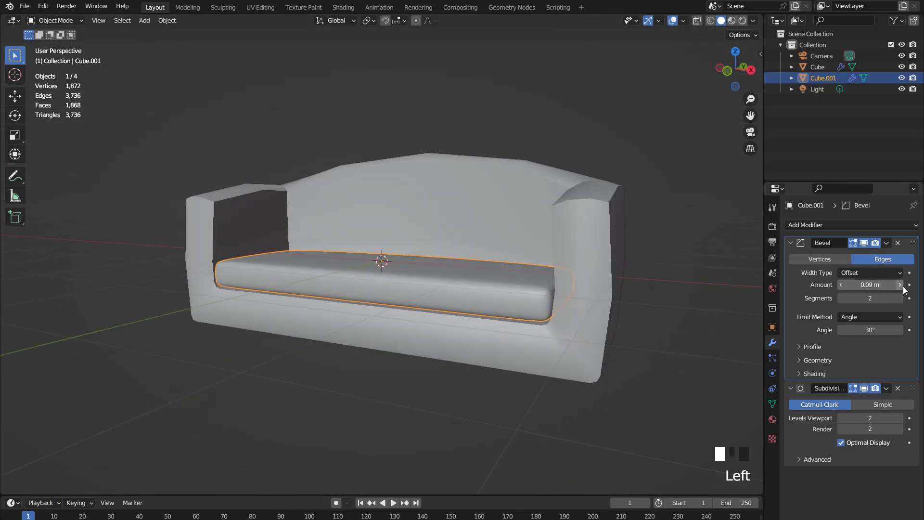
Scale the cushion's whole mesh along X by about 1.025 to widen it between the armrests
{"action": "middle_click_drag", "start_coordinate": [625, 276], "coordinate": [572, 275]}
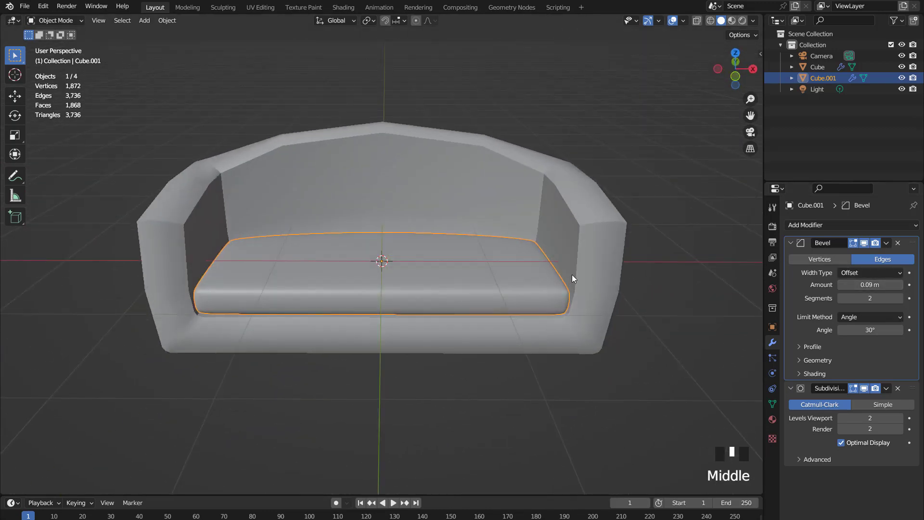
{"action": "key", "text": "KP_7"}
{"action": "key", "text": "Tab"}
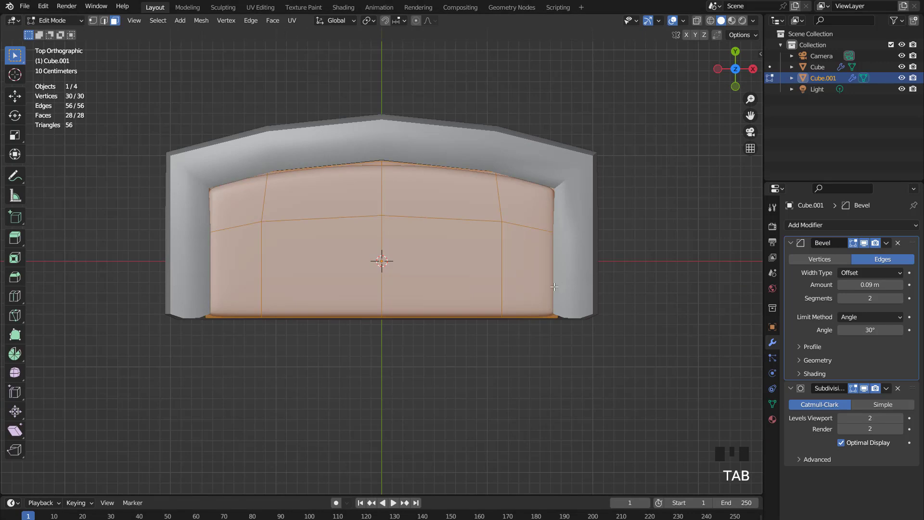
{"action": "middle_click_drag", "start_coordinate": [459, 311], "coordinate": [454, 234]}
{"action": "key", "text": "KP_1"}
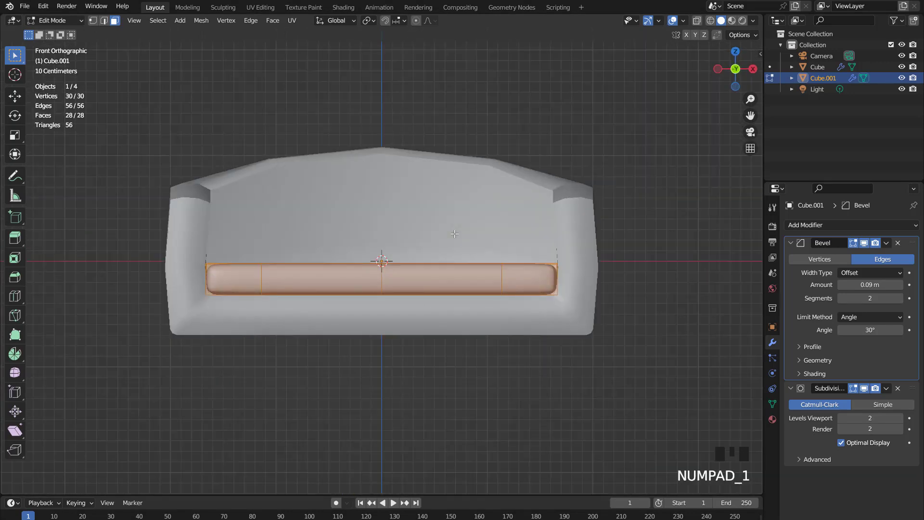
{"action": "key", "text": "s"}
{"action": "key", "text": "x"}
{"action": "left_click", "coordinate": [604, 260]}
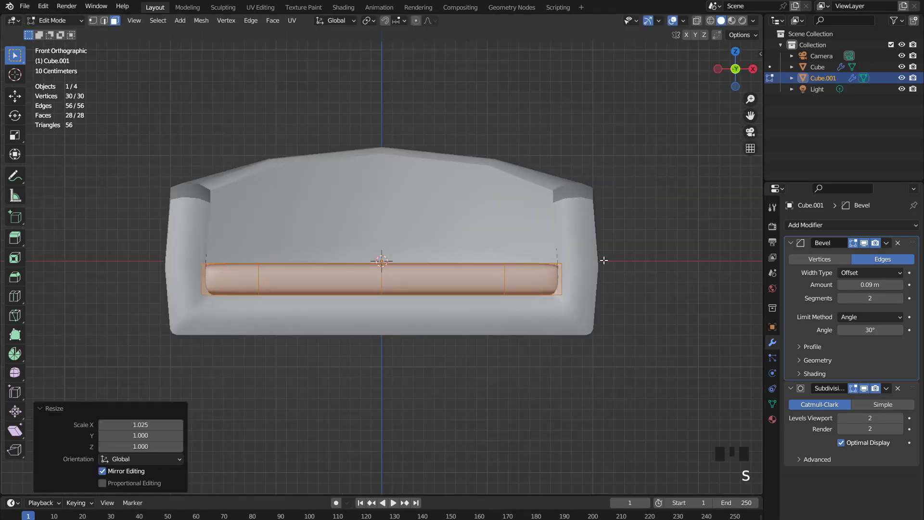
Leave mesh editing and turn on the Subdivision viewport display of the sofa body
{"action": "key", "text": "Tab"}
{"action": "left_click", "coordinate": [597, 250]}
{"action": "left_click", "coordinate": [866, 243]}
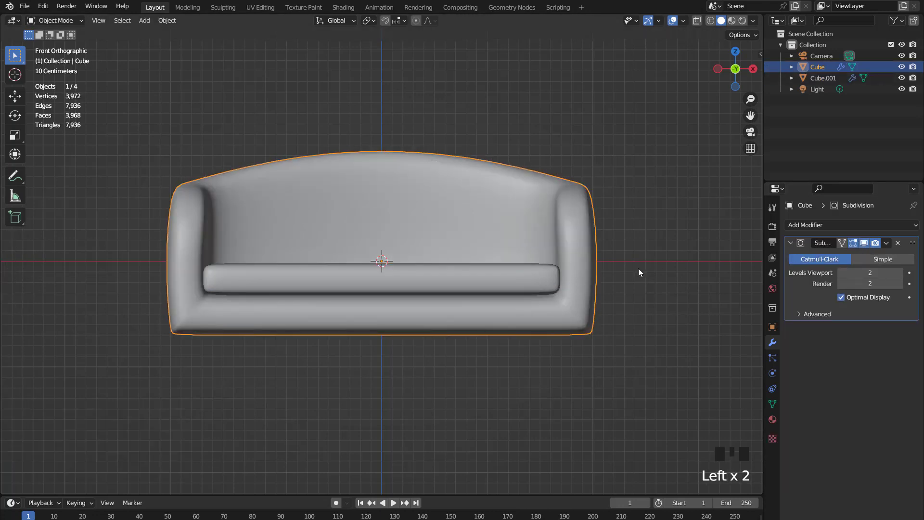
Scale the seat cushion object along Z by about 1.169 to make it thicker
{"action": "scroll", "coordinate": [533, 287], "scroll_direction": "down", "scroll_amount": 1}
{"action": "left_click", "coordinate": [496, 275]}
{"action": "key", "text": "s"}
{"action": "key", "text": "z"}
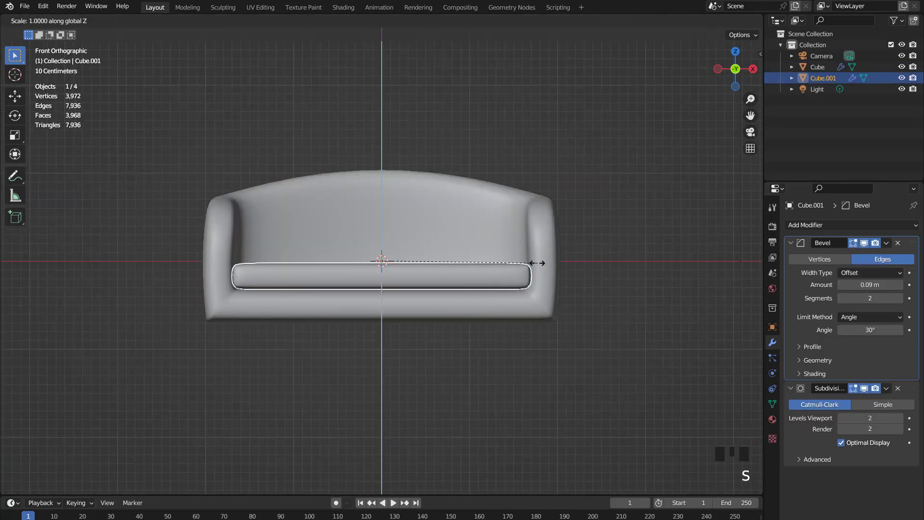
{"action": "left_click", "coordinate": [563, 278]}
Hide the viewport overlays and show the whole sofa in front view
{"action": "scroll", "coordinate": [509, 255], "scroll_direction": "down", "scroll_amount": 3}
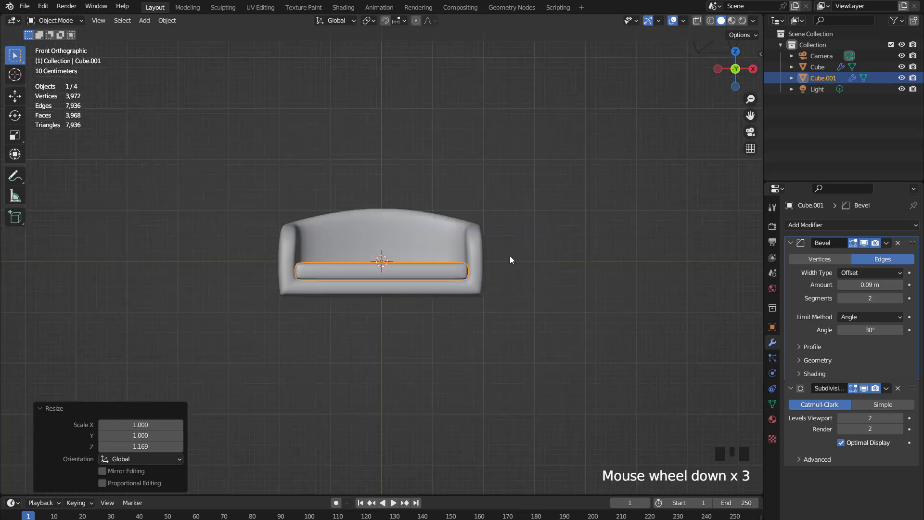
{"action": "middle_click_drag", "start_coordinate": [510, 256], "coordinate": [474, 282]}
{"action": "left_click_drag", "start_coordinate": [473, 282], "coordinate": [455, 261]}
{"action": "middle_click_drag", "start_coordinate": [455, 260], "coordinate": [462, 241]}
{"action": "left_click", "coordinate": [673, 20]}
{"action": "middle_click_drag", "start_coordinate": [602, 72], "coordinate": [565, 119]}
{"action": "key", "text": "KP_1"}
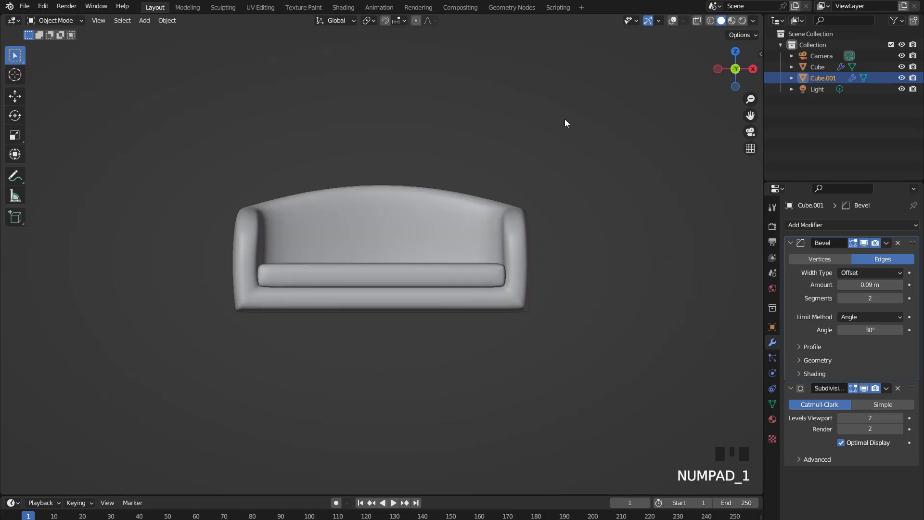
Show the viewport overlays and add a cylinder with 16 vertices and the cap fill type Nothing
{"action": "left_click", "coordinate": [673, 20]}
{"action": "left_click", "coordinate": [144, 21]}
{"action": "mouse_move", "coordinate": [153, 33]}
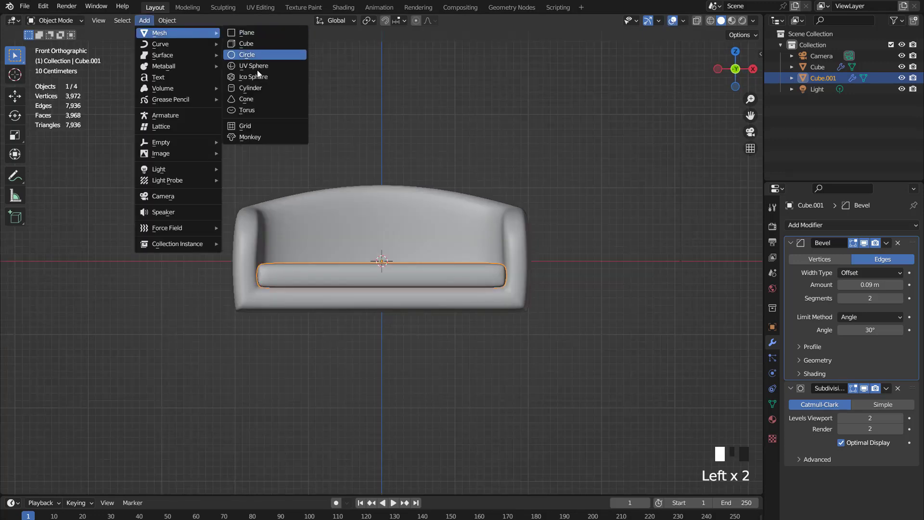
{"action": "left_click", "coordinate": [258, 89]}
{"action": "left_click", "coordinate": [142, 354]}
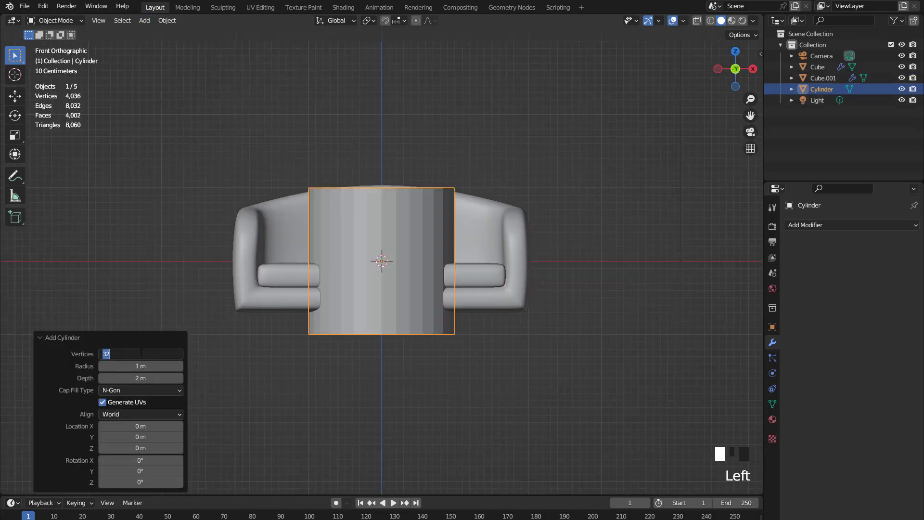
{"action": "type", "text": "16"}
{"action": "key", "text": "Return"}
{"action": "left_click", "coordinate": [131, 390]}
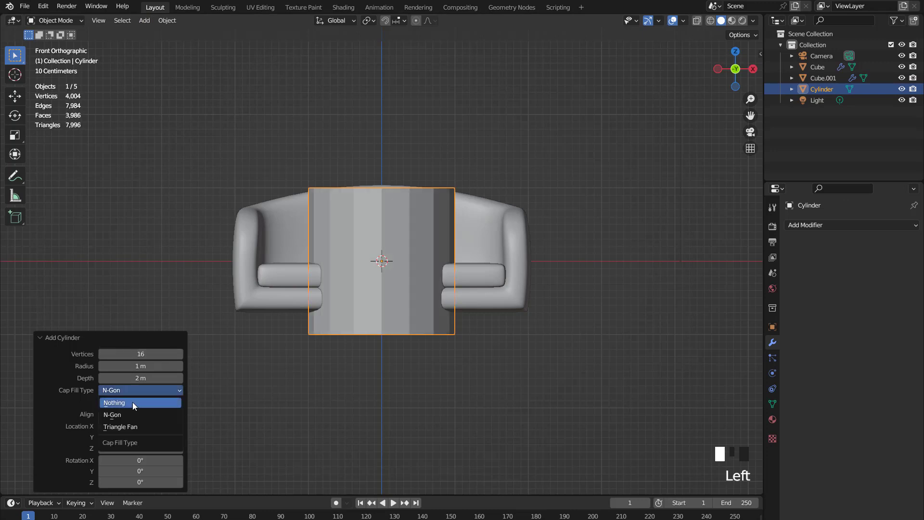
{"action": "left_click", "coordinate": [132, 404]}
Scale the cylinder's mesh uniformly by 0.235 and move it about 1.42 m along X and -1.06 m along Z, below the sofa
{"action": "key", "text": "Tab"}
{"action": "key", "text": "s"}
{"action": "left_click", "coordinate": [440, 308]}
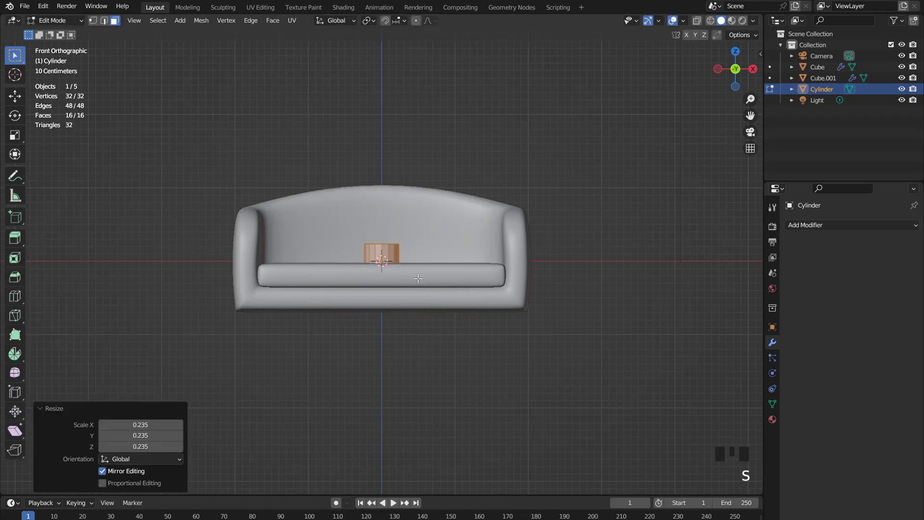
{"action": "key", "text": "g"}
{"action": "left_click", "coordinate": [522, 353]}
Shape the cylinder into a thin leg: scale it uniformly by about 0.28, along Z by 4.919, then uniformly by about 0.76
{"action": "key", "text": "s"}
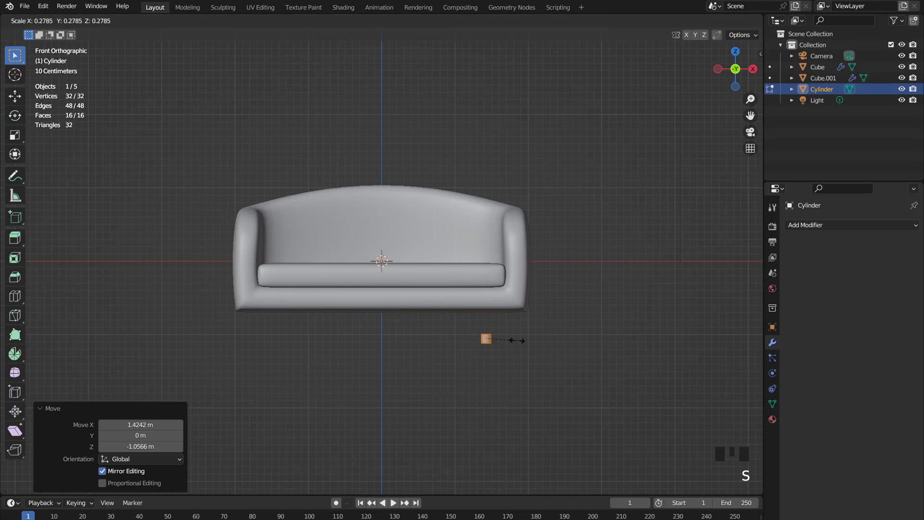
{"action": "left_click", "coordinate": [513, 340]}
{"action": "key", "text": "s"}
{"action": "key", "text": "z"}
{"action": "left_click", "coordinate": [635, 357]}
{"action": "key", "text": "s"}
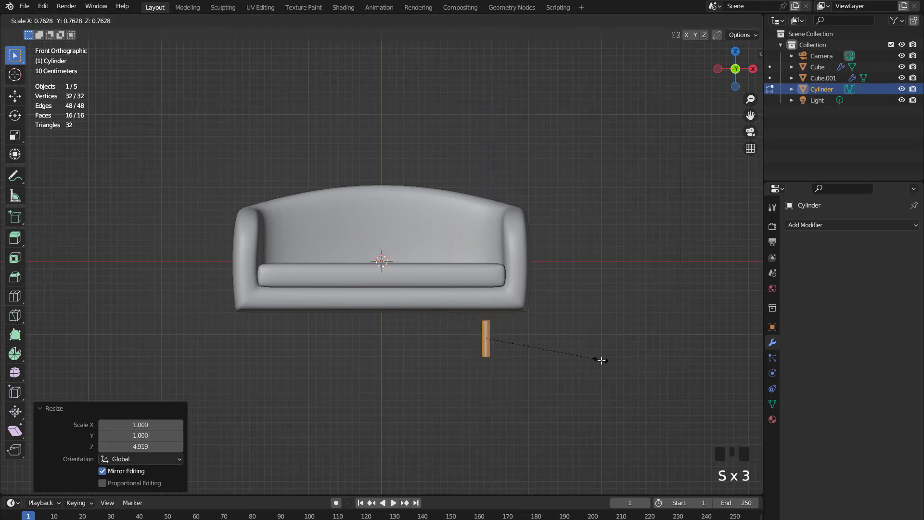
{"action": "left_click", "coordinate": [600, 361]}
With X-ray on, scale the leg's bottom vertex ring by 0.446 and move it about 0.21 m along X
{"action": "left_click", "coordinate": [697, 21]}
{"action": "scroll", "coordinate": [538, 325], "scroll_direction": "up", "scroll_amount": 1}
{"action": "key", "text": "1"}
{"action": "left_click_drag", "start_coordinate": [474, 363], "coordinate": [549, 394]}
{"action": "key", "text": "s"}
{"action": "left_click", "coordinate": [536, 388]}
{"action": "key", "text": "g"}
{"action": "key", "text": "x"}
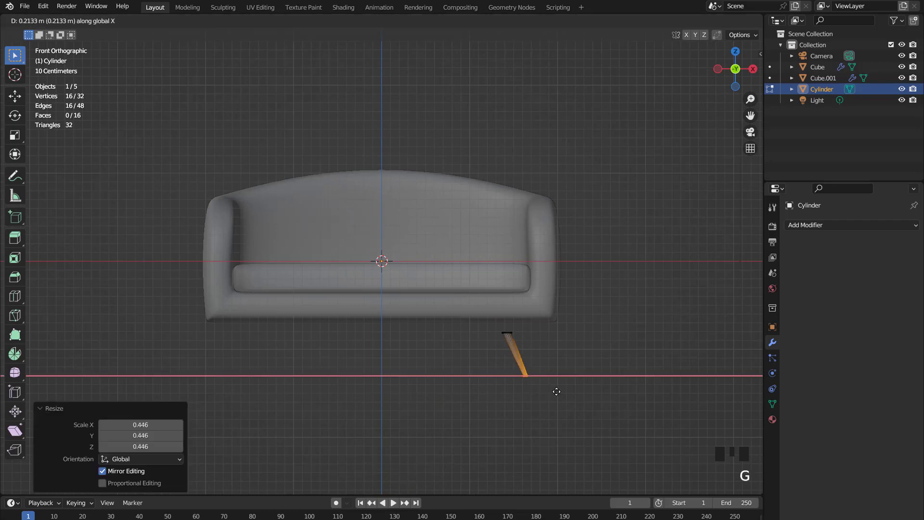
{"action": "left_click", "coordinate": [576, 388]}
Scale the leg's top vertex ring by 1.457, move it up about 0.175 m into the sofa's underside, and turn X-ray off
{"action": "key", "text": "s"}
{"action": "left_click_drag", "start_coordinate": [536, 351], "coordinate": [537, 350]}
{"action": "key", "text": "s"}
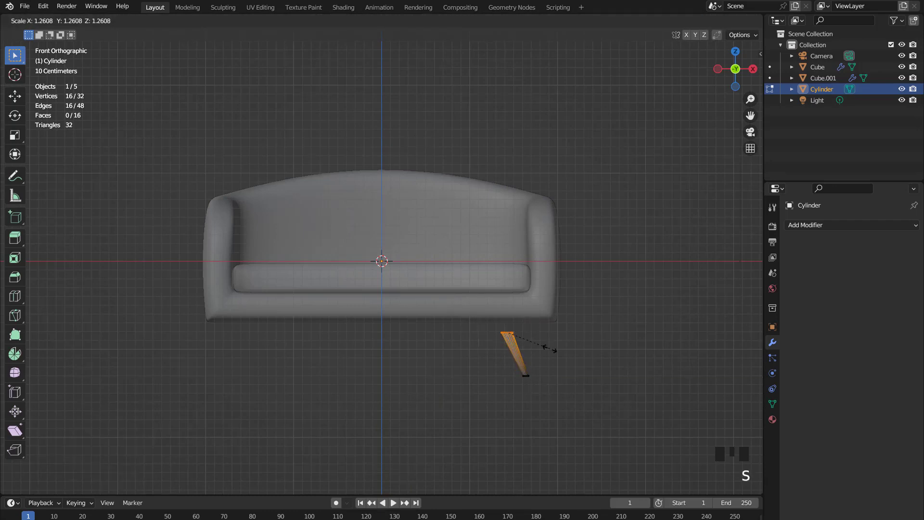
{"action": "left_click", "coordinate": [530, 364]}
{"action": "key", "text": "g"}
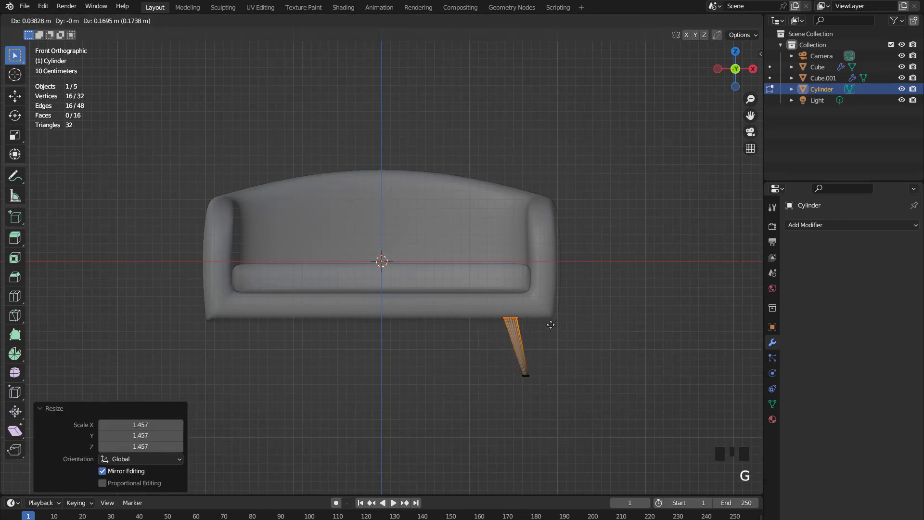
{"action": "left_click", "coordinate": [550, 324]}
{"action": "left_click", "coordinate": [698, 21]}
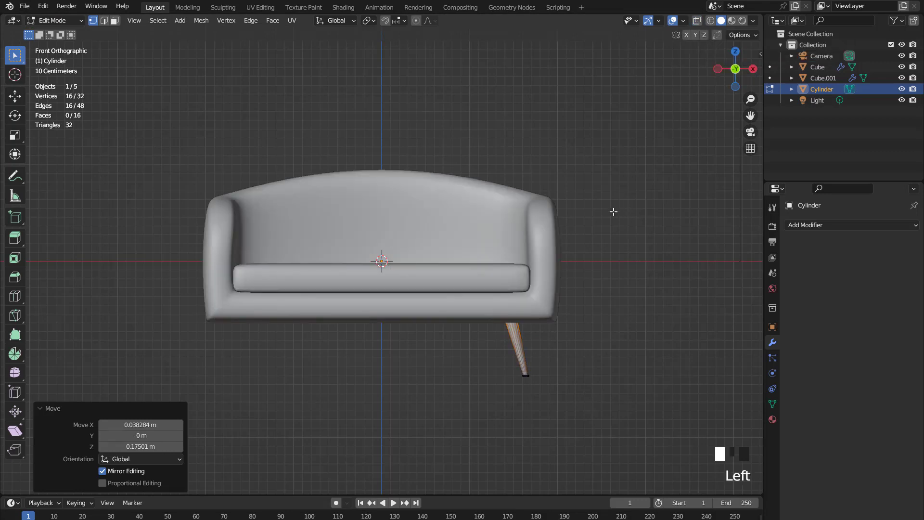
Invert the selection to the leg's bottom ring and move it about -0.213 m along Y in the side view
{"action": "key", "text": "ctrl+i"}
{"action": "key", "text": "KP_2"}
{"action": "key", "text": "KP_2"}
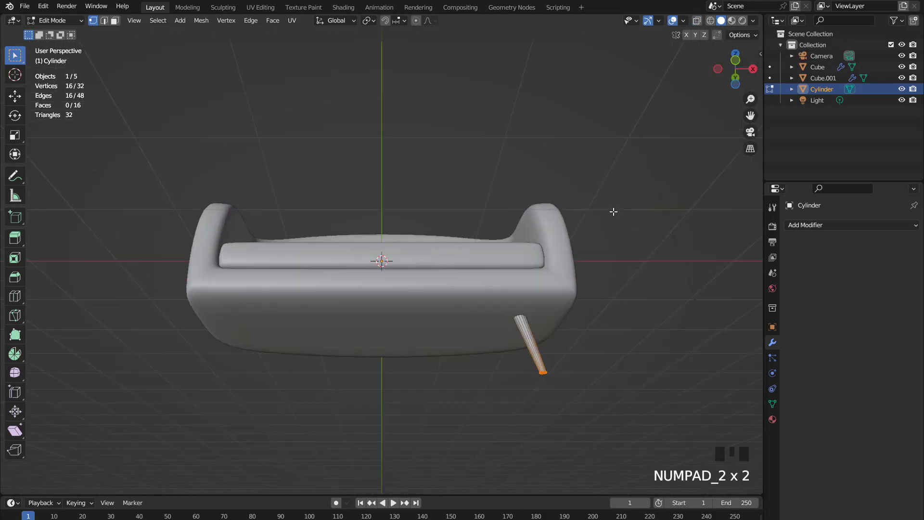
{"action": "key", "text": "KP_3"}
{"action": "key", "text": "g"}
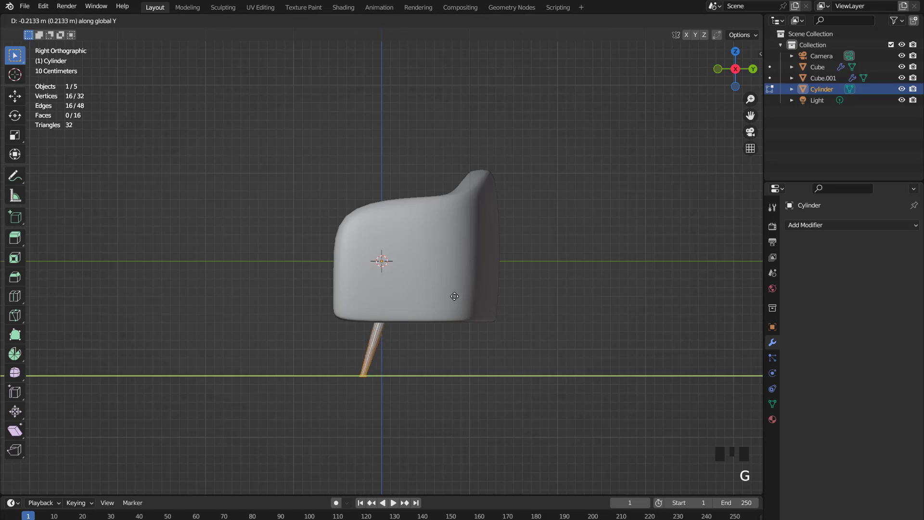
{"action": "left_click", "coordinate": [454, 295]}
Move the whole leg about -0.16 m along Y towards the sofa's front and leave mesh editing
{"action": "key", "text": "a"}
{"action": "key", "text": "g"}
{"action": "key", "text": "y"}
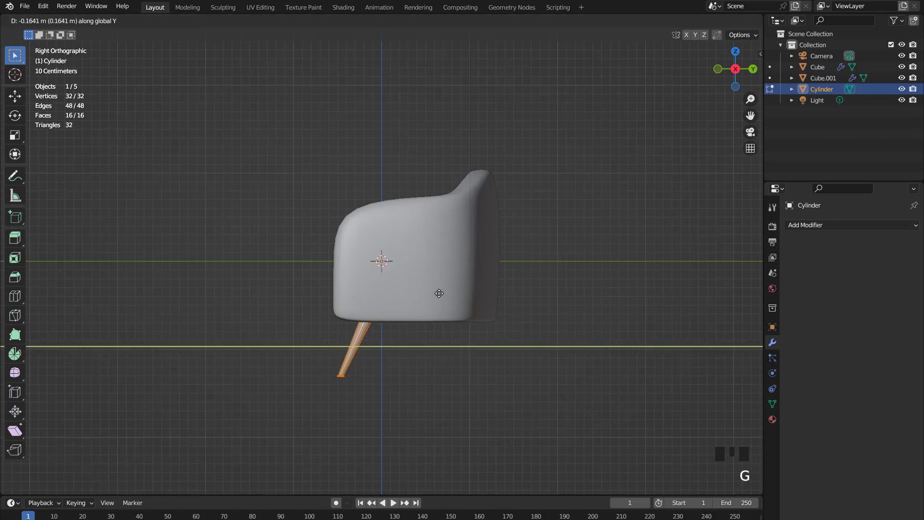
{"action": "left_click", "coordinate": [437, 292]}
{"action": "key", "text": "KP_1"}
{"action": "key", "text": "Tab"}
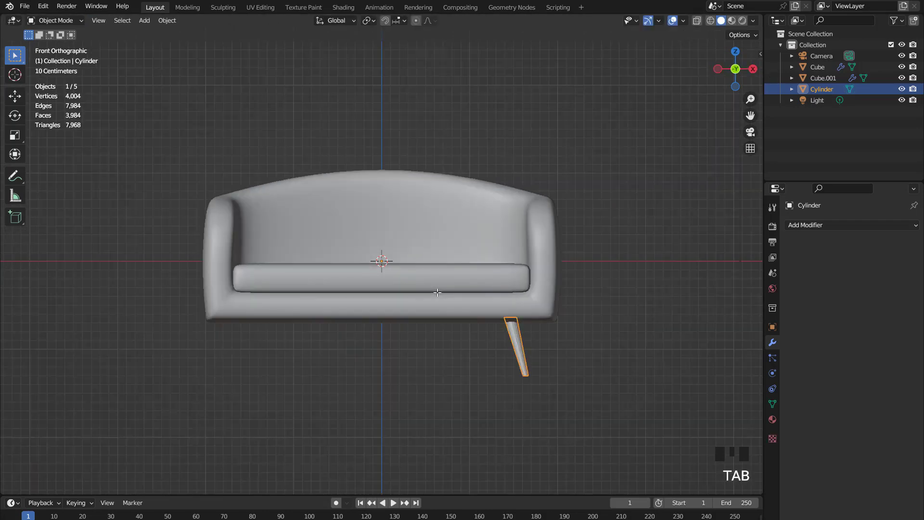
Give the leg a Mirror modifier on the X and Y axes and apply it to get four legs
{"action": "middle_click_drag", "start_coordinate": [437, 292], "coordinate": [486, 293]}
{"action": "left_click", "coordinate": [790, 226]}
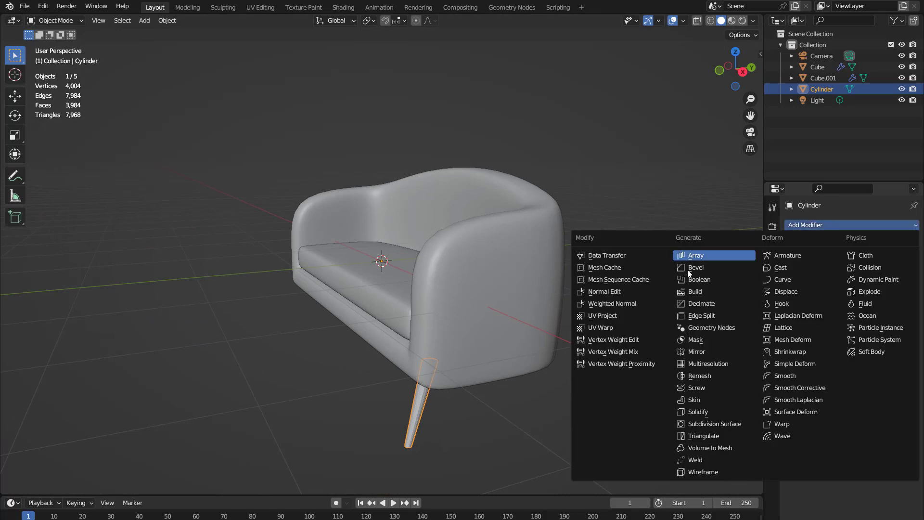
{"action": "left_click", "coordinate": [693, 352]}
{"action": "left_click", "coordinate": [870, 259]}
{"action": "key", "text": "KP_3"}
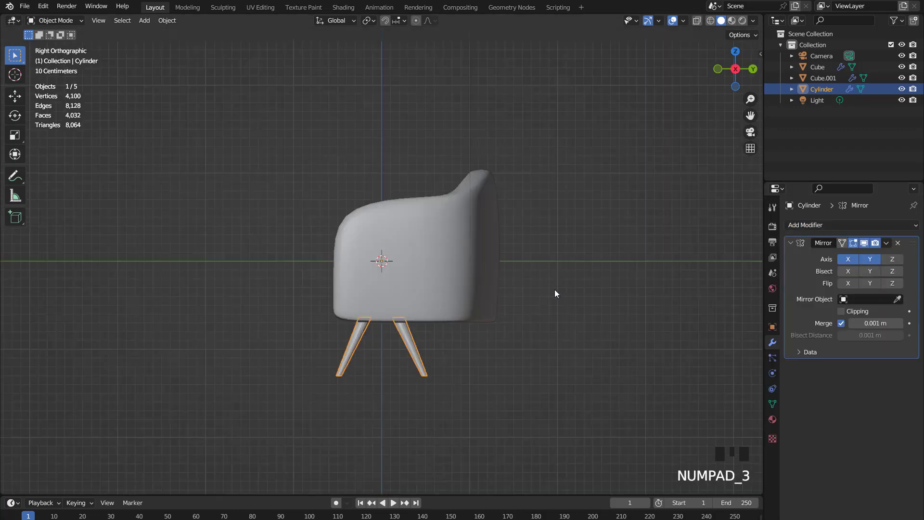
{"action": "left_click_drag", "start_coordinate": [888, 246], "coordinate": [861, 255]}
Select the two rear legs' vertices with X-ray on, move them about 0.596 m along Y, and turn X-ray off
{"action": "left_click", "coordinate": [697, 20]}
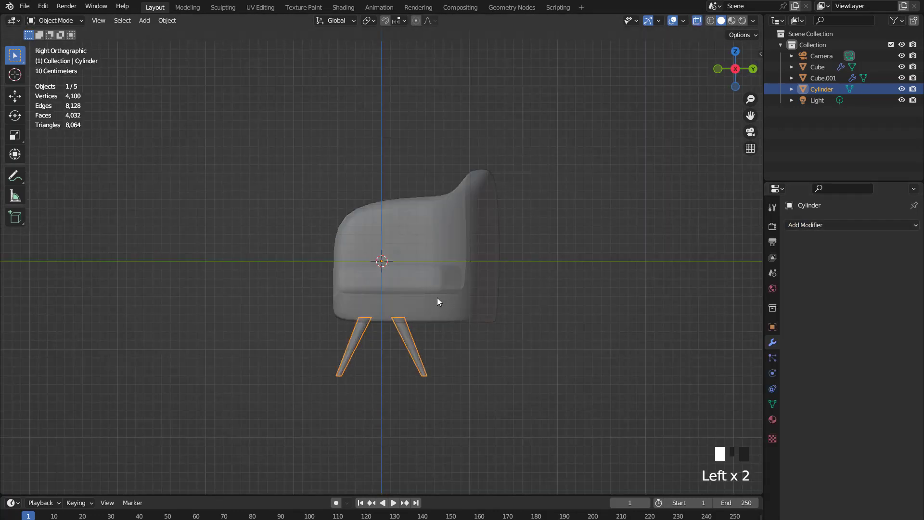
{"action": "key", "text": "Tab"}
{"action": "key", "text": "1"}
{"action": "left_click_drag", "start_coordinate": [382, 295], "coordinate": [458, 409]}
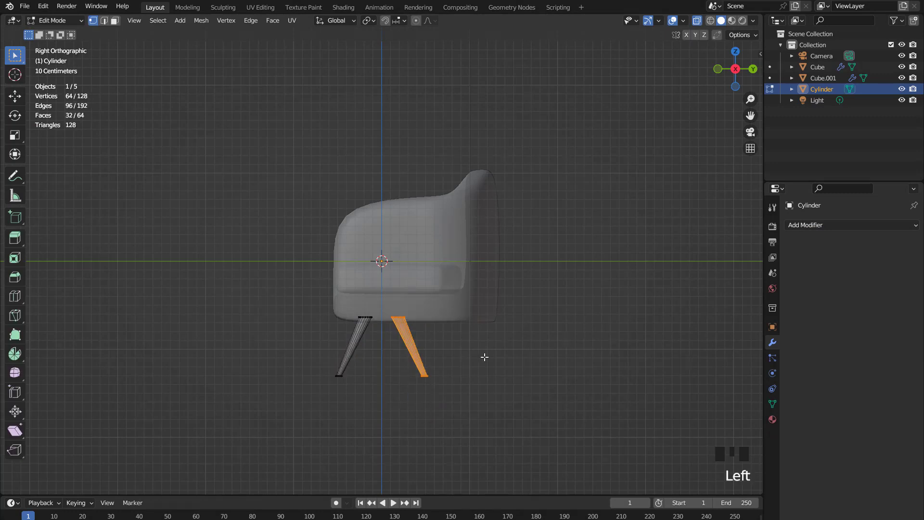
{"action": "key", "text": "g"}
{"action": "key", "text": "y"}
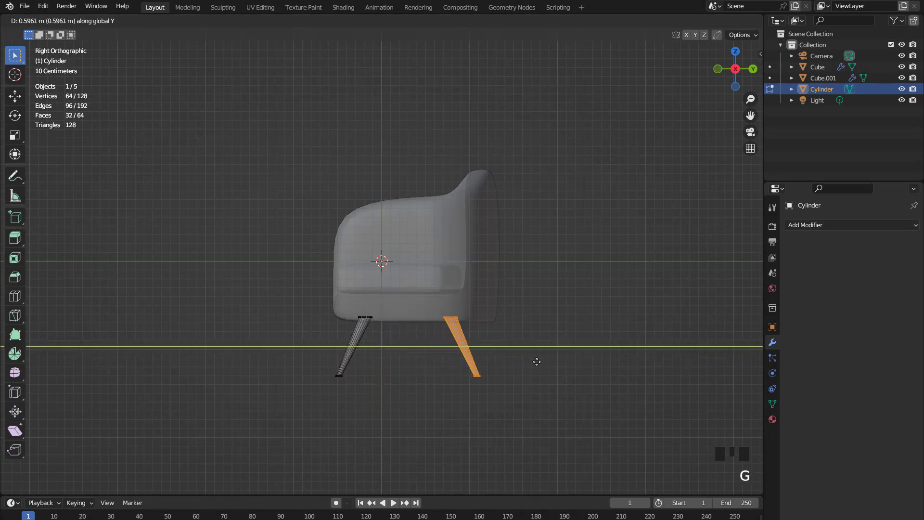
{"action": "left_click", "coordinate": [536, 361]}
{"action": "left_click", "coordinate": [697, 20]}
{"action": "middle_click_drag", "start_coordinate": [433, 286], "coordinate": [520, 284]}
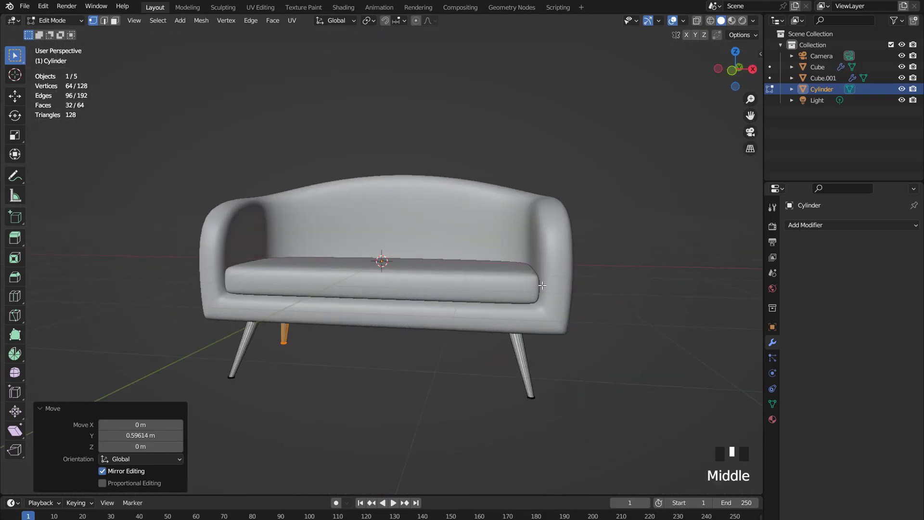
Leave mesh editing, shade the legs smooth with Auto Smooth at 30°, and check the whole sofa with the overlays temporarily hidden
{"action": "key", "text": "KP_1"}
{"action": "key", "text": "Tab"}
{"action": "right_click", "coordinate": [541, 284]}
{"action": "left_click", "coordinate": [542, 284]}
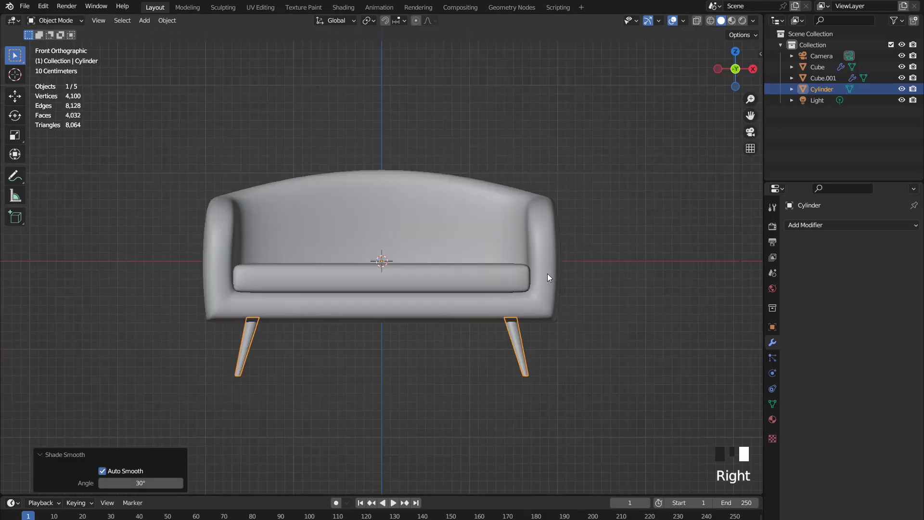
{"action": "left_click", "coordinate": [634, 66]}
{"action": "scroll", "coordinate": [515, 255], "scroll_direction": "down", "scroll_amount": 2}
{"action": "mouse_move", "coordinate": [515, 255]}
{"action": "middle_mouse_down"}
{"action": "mouse_move", "coordinate": [506, 276]}
{"action": "mouse_move", "coordinate": [566, 264]}
{"action": "mouse_move", "coordinate": [475, 259]}
{"action": "mouse_move", "coordinate": [567, 269]}
{"action": "mouse_move", "coordinate": [564, 220]}
{"action": "mouse_move", "coordinate": [489, 253]}
{"action": "mouse_move", "coordinate": [524, 253]}
{"action": "middle_mouse_up"}
{"action": "key", "text": "KP_1"}
{"action": "key", "text": "KP_1"}
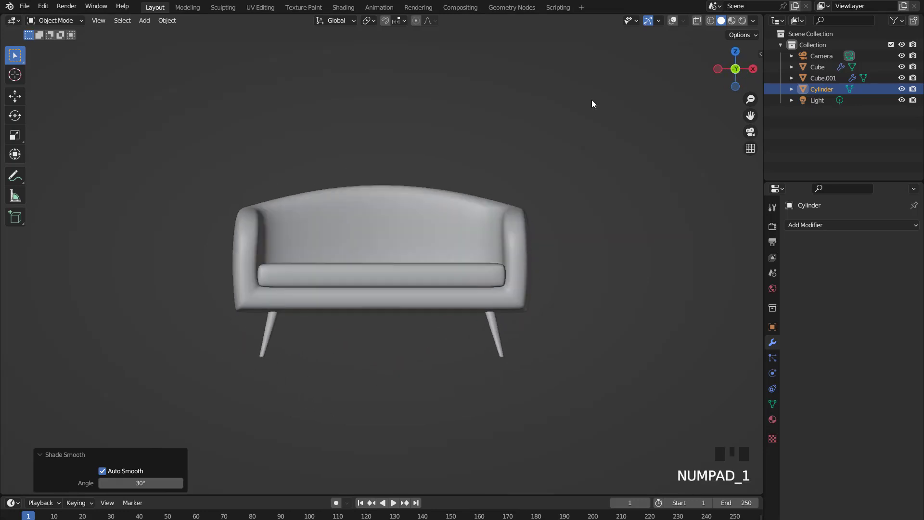
{"action": "left_click", "coordinate": [674, 21]}
{"action": "left_click", "coordinate": [140, 20]}
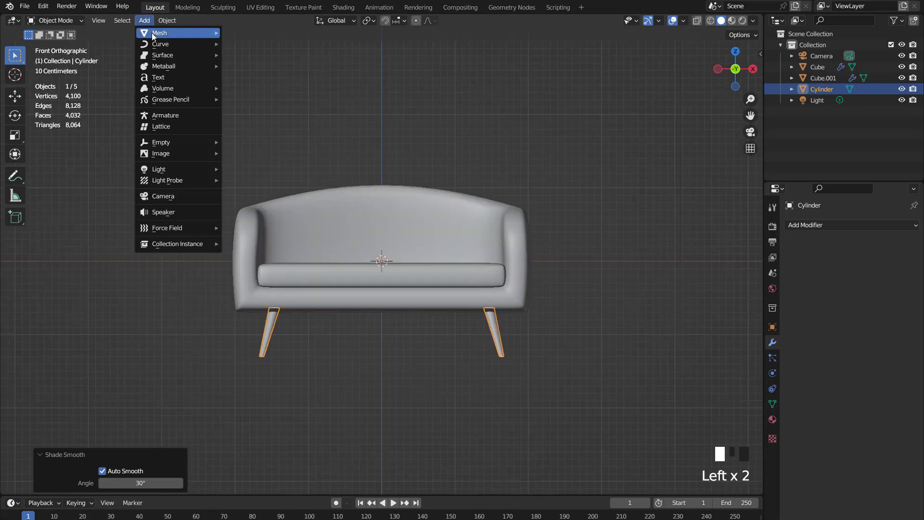
{"action": "left_click", "coordinate": [270, 44]}
{"action": "key", "text": "ctrl+z"}
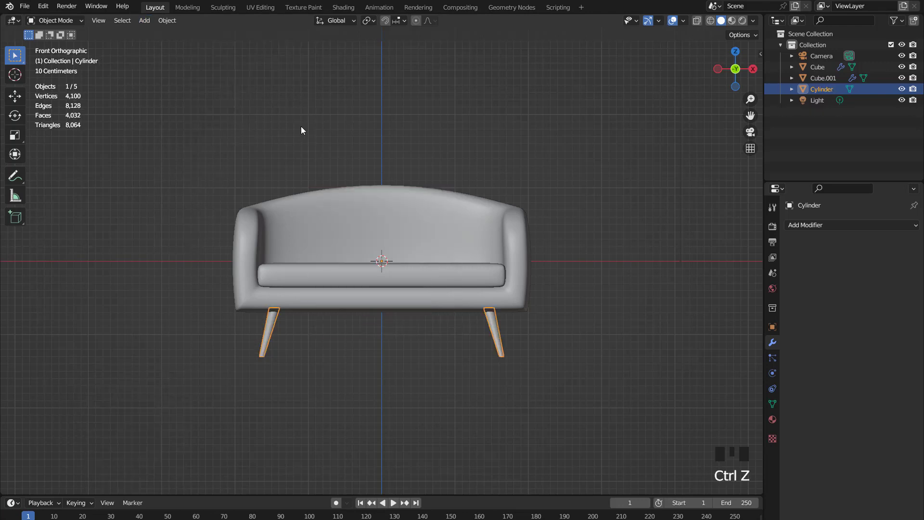
Add a plane, isolate it in local view, and scale its mesh along X by about 1.2 from the top view
{"action": "left_click", "coordinate": [144, 20]}
{"action": "mouse_move", "coordinate": [158, 33]}
{"action": "left_click", "coordinate": [267, 36]}
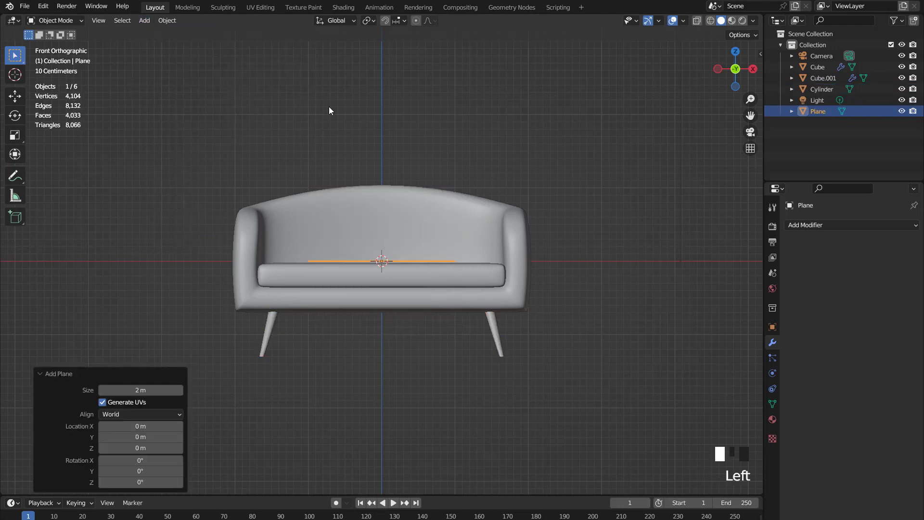
{"action": "key", "text": "KP_Divide"}
{"action": "key", "text": "KP_7"}
{"action": "key", "text": "Tab"}
{"action": "scroll", "coordinate": [328, 110], "scroll_direction": "down", "scroll_amount": 3}
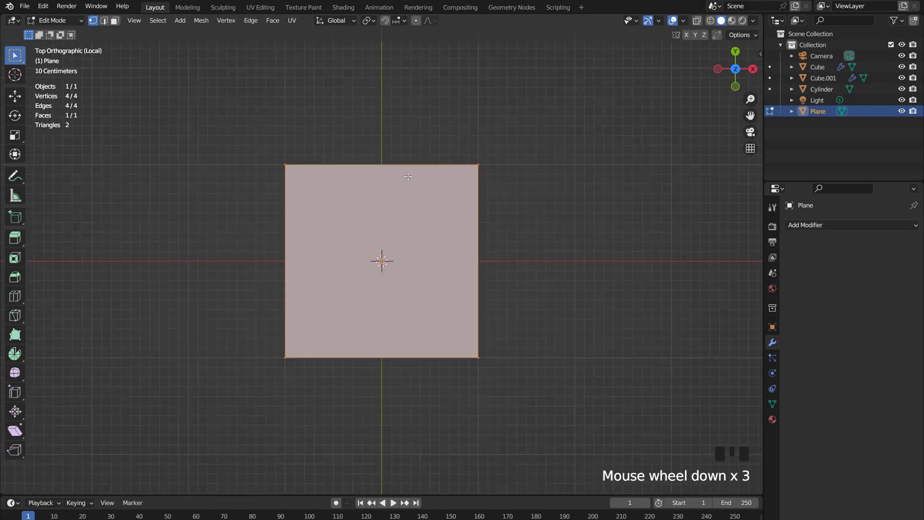
{"action": "key", "text": "s"}
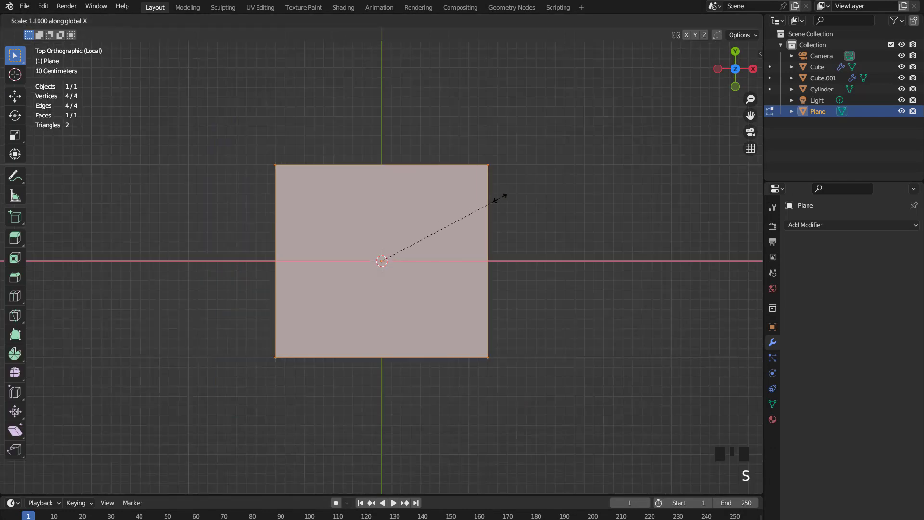
{"action": "left_click", "coordinate": [512, 193]}
Subdivide the plane's mesh with 15 cuts
{"action": "right_click", "coordinate": [406, 182]}
{"action": "left_click", "coordinate": [347, 198]}
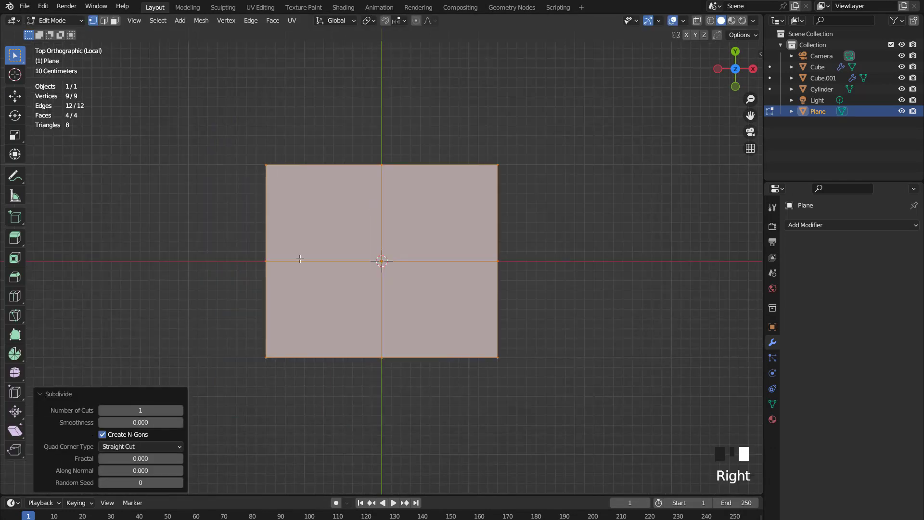
{"action": "left_click", "coordinate": [180, 409]}
{"action": "left_click", "coordinate": [180, 409]}
{"action": "left_click", "coordinate": [179, 409]}
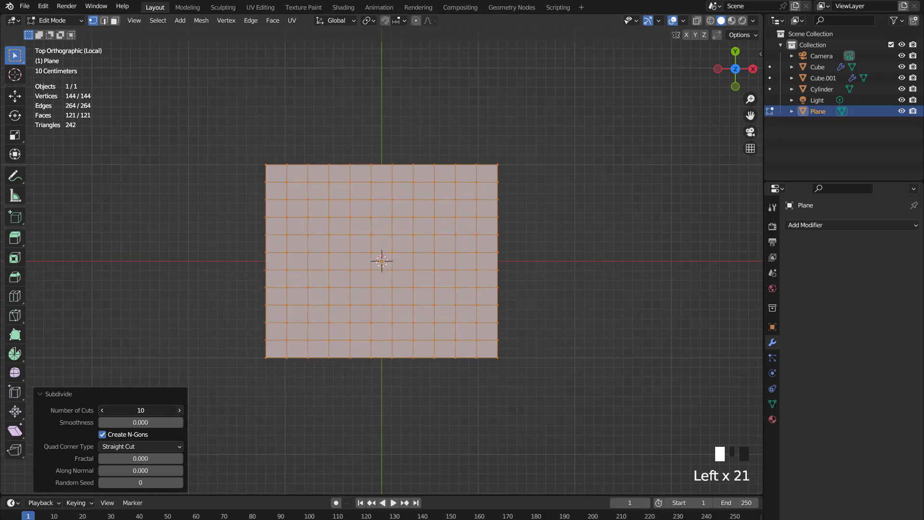
{"action": "left_click", "coordinate": [149, 409]}
{"action": "type", "text": "15"}
{"action": "key", "text": "Return"}
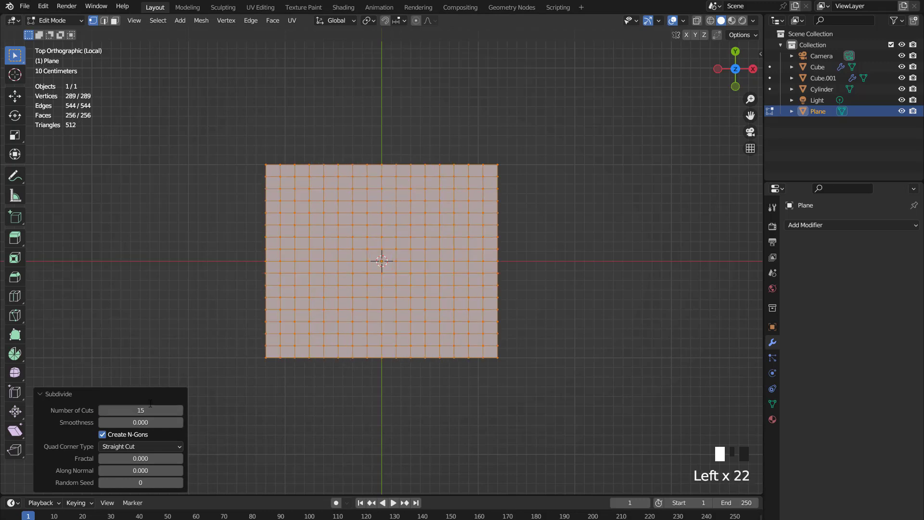
Move the plane's whole mesh up about 0.023 m along Z in the front view
{"action": "key", "text": "KP_1"}
{"action": "scroll", "coordinate": [446, 295], "scroll_direction": "up", "scroll_amount": 2}
{"action": "key", "text": "g"}
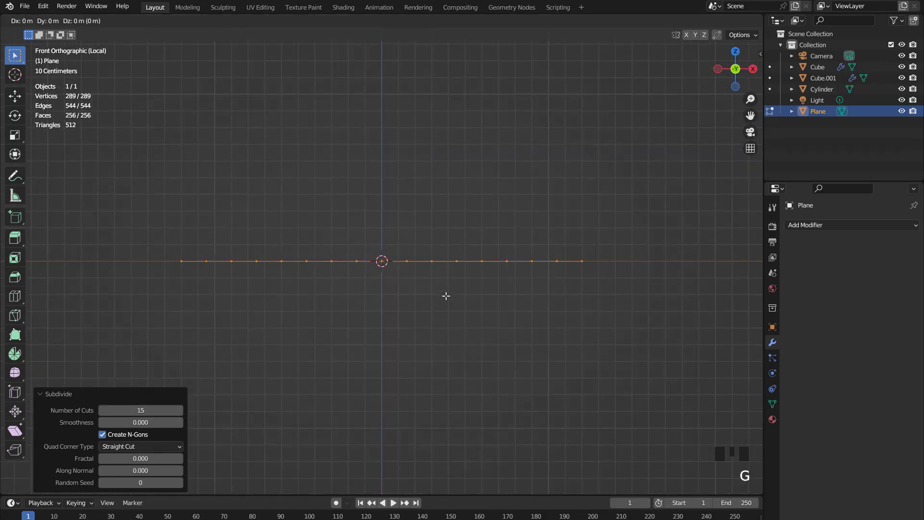
{"action": "key", "text": "z"}
{"action": "left_click", "coordinate": [445, 291]}
Add a Mirror modifier to the plane using only the Z axis and leave mesh editing
{"action": "middle_click_drag", "start_coordinate": [441, 262], "coordinate": [454, 267]}
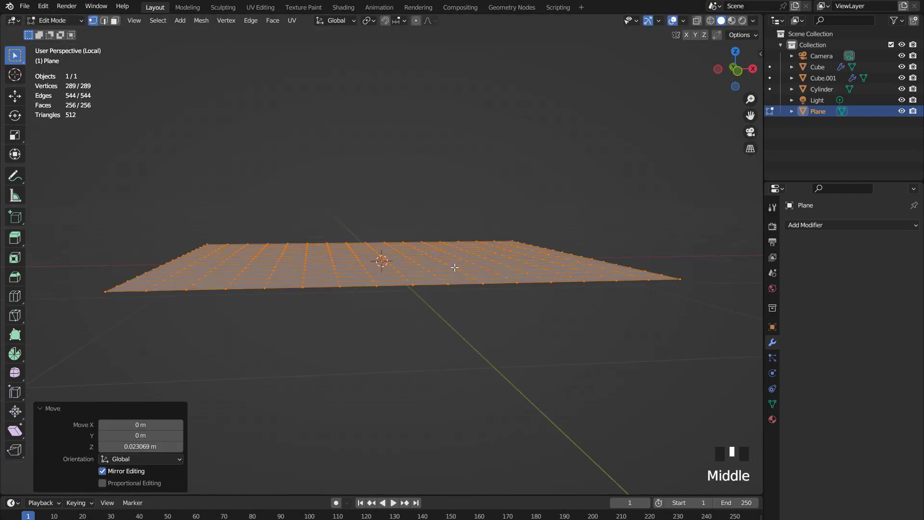
{"action": "left_click", "coordinate": [798, 226]}
{"action": "left_click", "coordinate": [704, 352]}
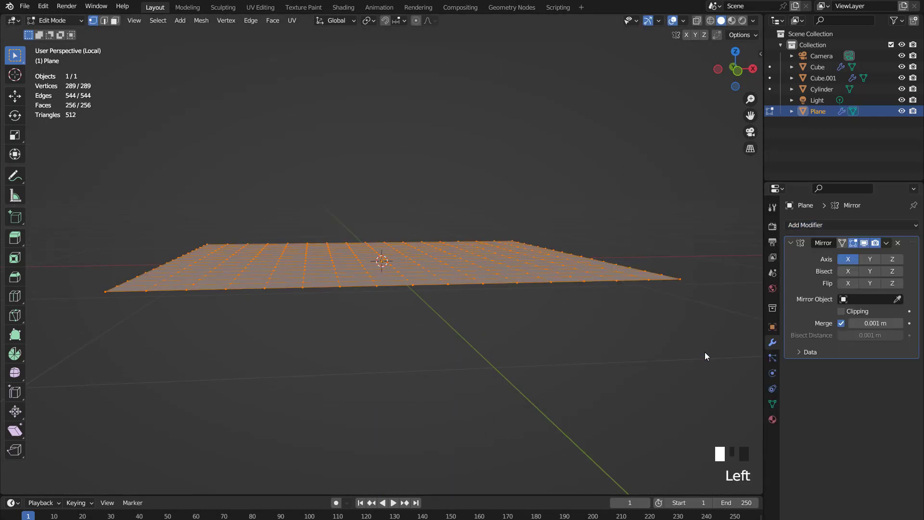
{"action": "left_click", "coordinate": [848, 259]}
{"action": "left_click", "coordinate": [893, 259]}
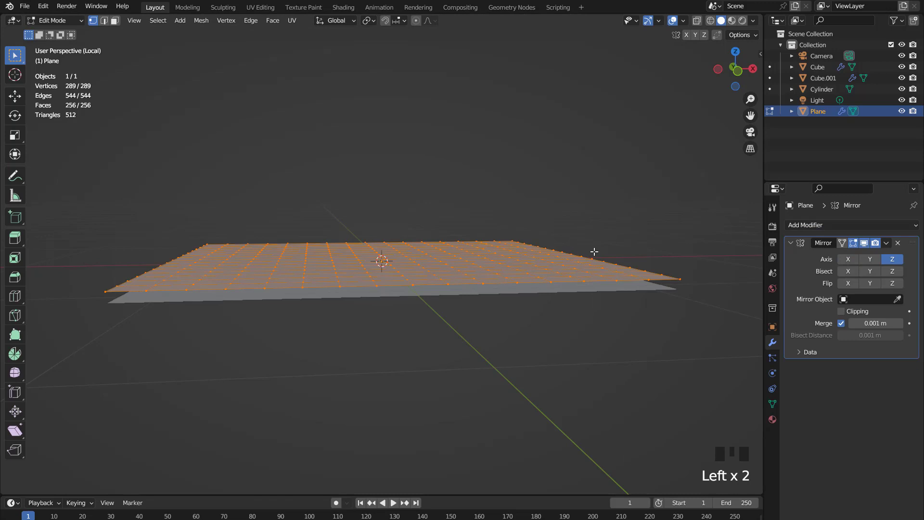
{"action": "key", "text": "Tab"}
{"action": "scroll", "coordinate": [625, 276], "scroll_direction": "down", "scroll_amount": 2}
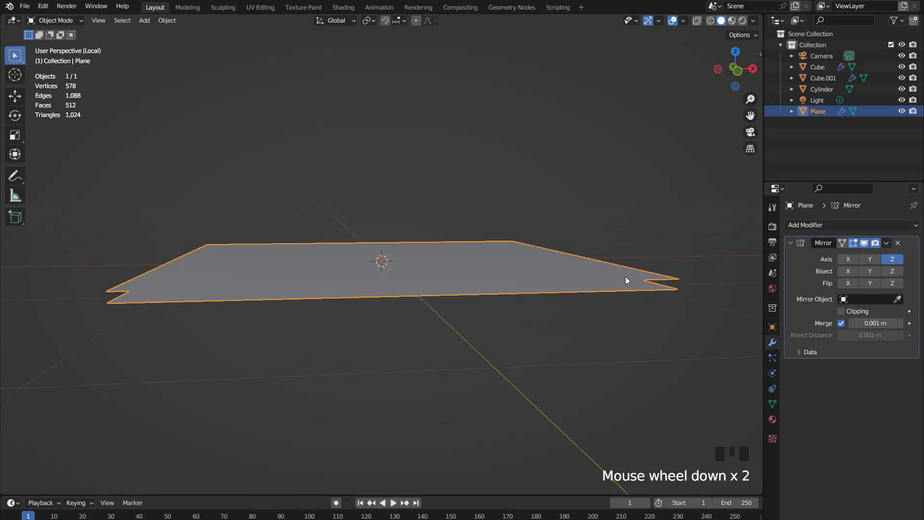
Extrude the four outer border edges of the plane down to its mirrored half, with Clipping enabled on the Mirror modifier
{"action": "key", "text": "Tab"}
{"action": "key", "text": "2"}
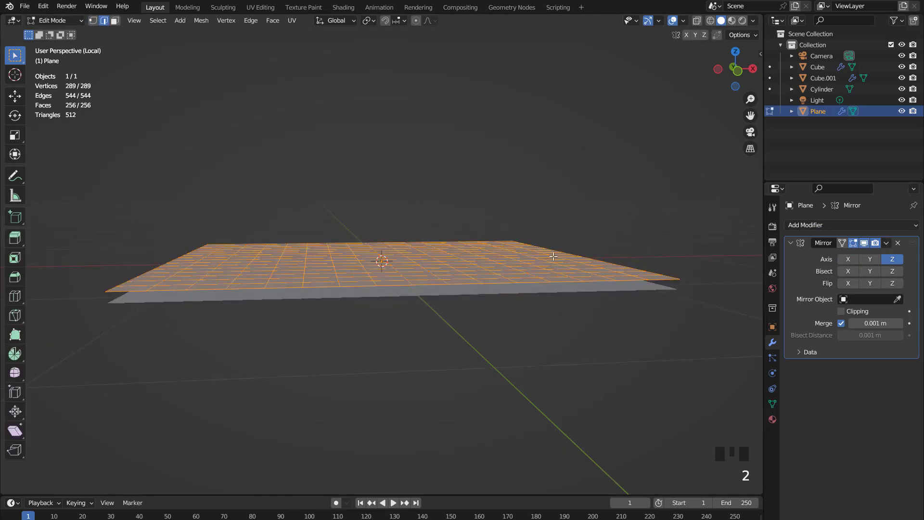
{"action": "middle_click_drag", "start_coordinate": [553, 257], "coordinate": [595, 264]}
{"action": "triple_click", "coordinate": [596, 264]}
{"action": "triple_click", "coordinate": [555, 328], "text": "shift"}
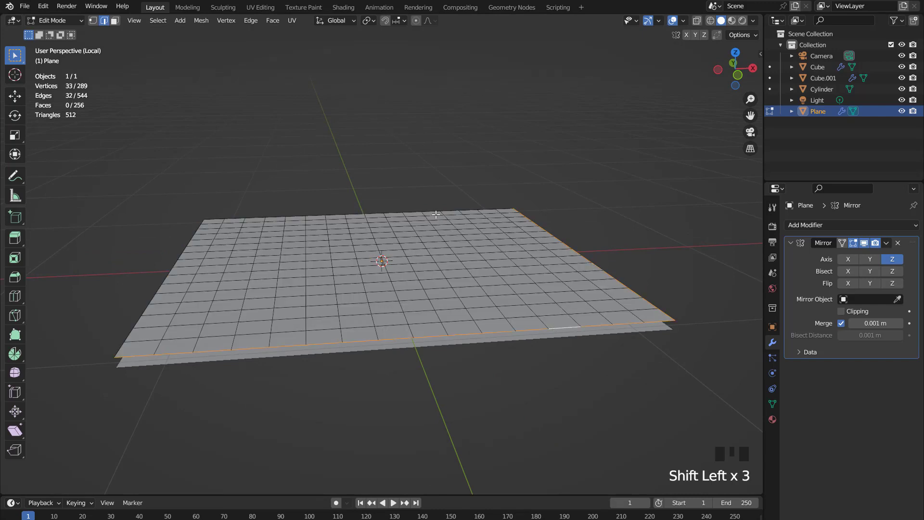
{"action": "triple_click", "coordinate": [434, 212], "text": "shift"}
{"action": "middle_click_drag", "start_coordinate": [368, 273], "coordinate": [385, 262]}
{"action": "left_click", "coordinate": [842, 311]}
{"action": "key", "text": "e"}
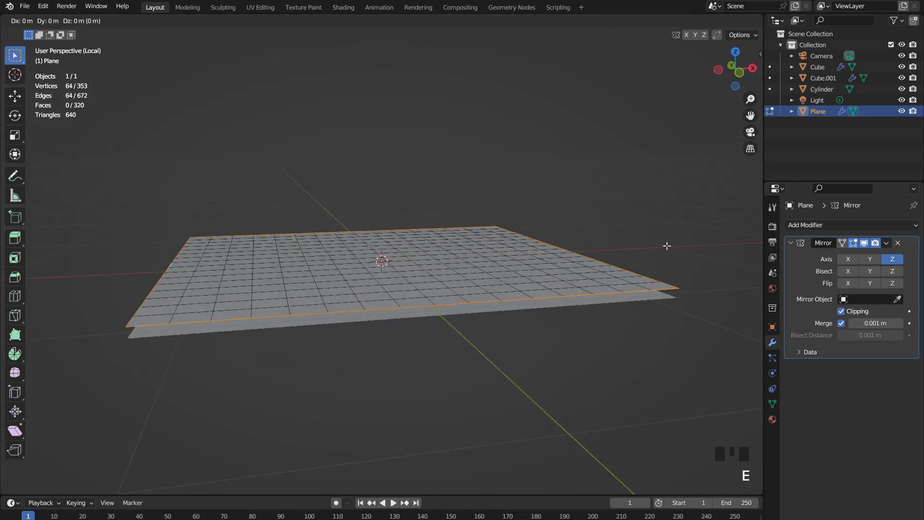
{"action": "left_click", "coordinate": [666, 246]}
Leave mesh editing and apply the plane's Mirror modifier
{"action": "key", "text": "Tab"}
{"action": "left_click", "coordinate": [887, 243]}
{"action": "left_click", "coordinate": [833, 258]}
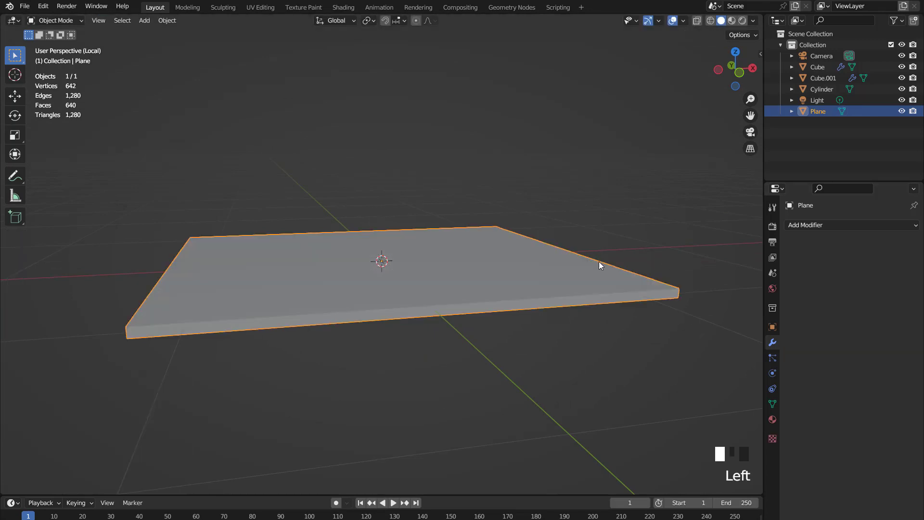
Add Cloth physics to the closed slab and enable its Pressure option
{"action": "key", "text": "KP_7"}
{"action": "key", "text": "KP_1"}
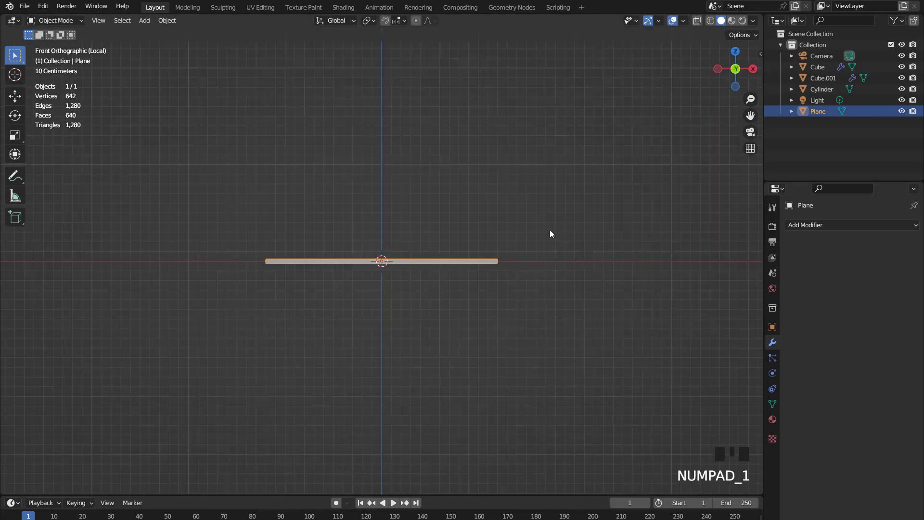
{"action": "middle_click_drag", "start_coordinate": [548, 233], "coordinate": [778, 256]}
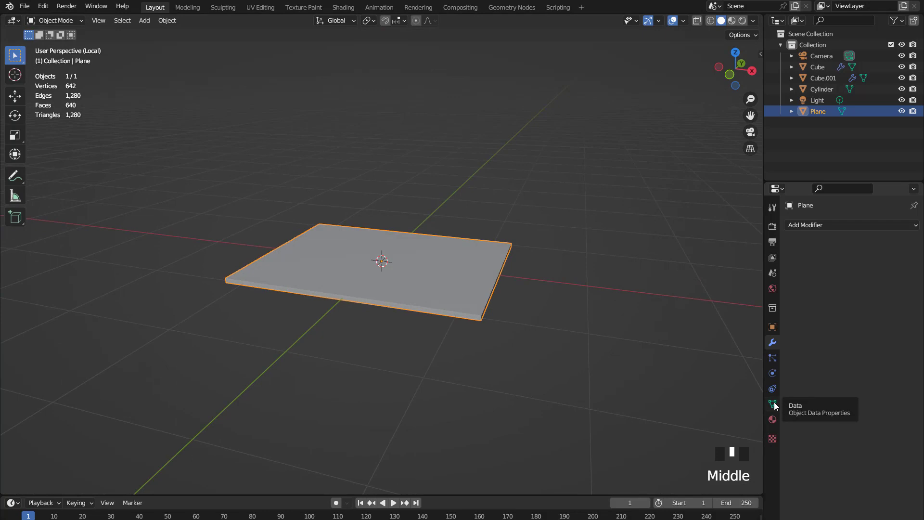
{"action": "left_click", "coordinate": [772, 374]}
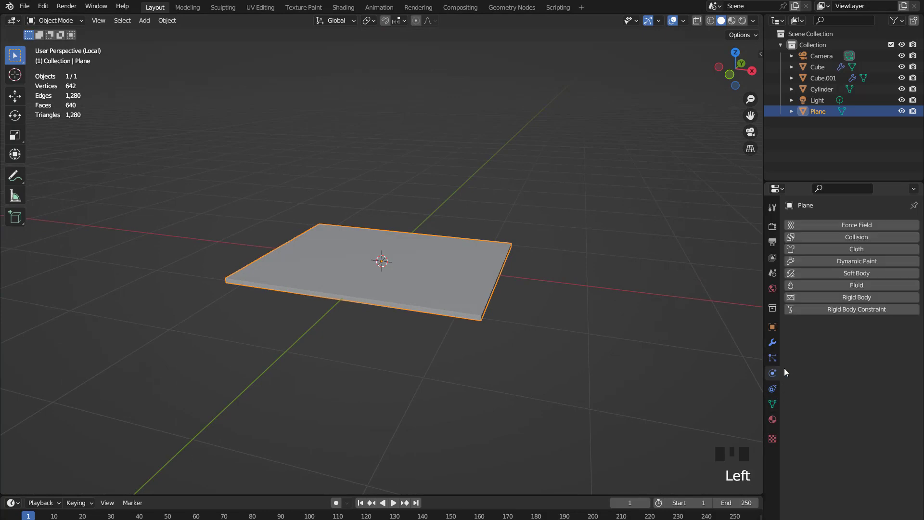
{"action": "left_click", "coordinate": [853, 248]}
{"action": "scroll", "coordinate": [836, 339], "scroll_direction": "down", "scroll_amount": 7}
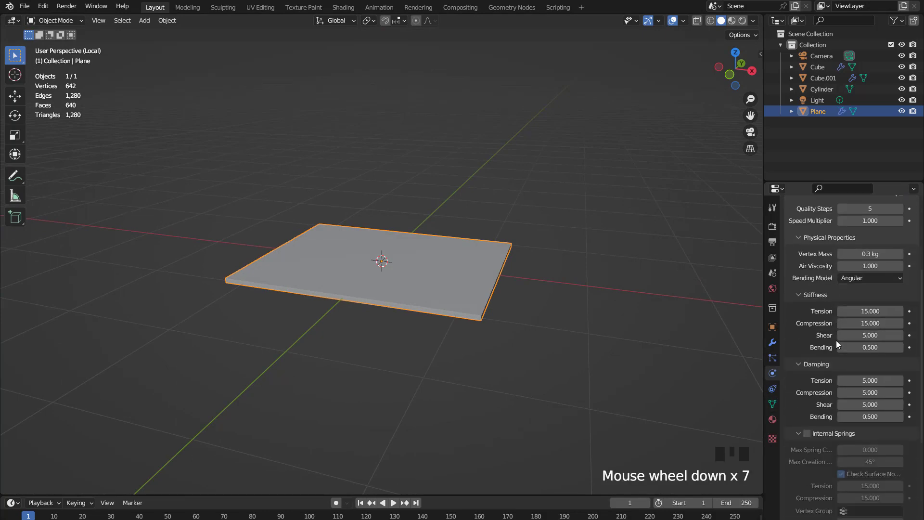
{"action": "scroll", "coordinate": [835, 340], "scroll_direction": "down", "scroll_amount": 9}
{"action": "left_click", "coordinate": [807, 380]}
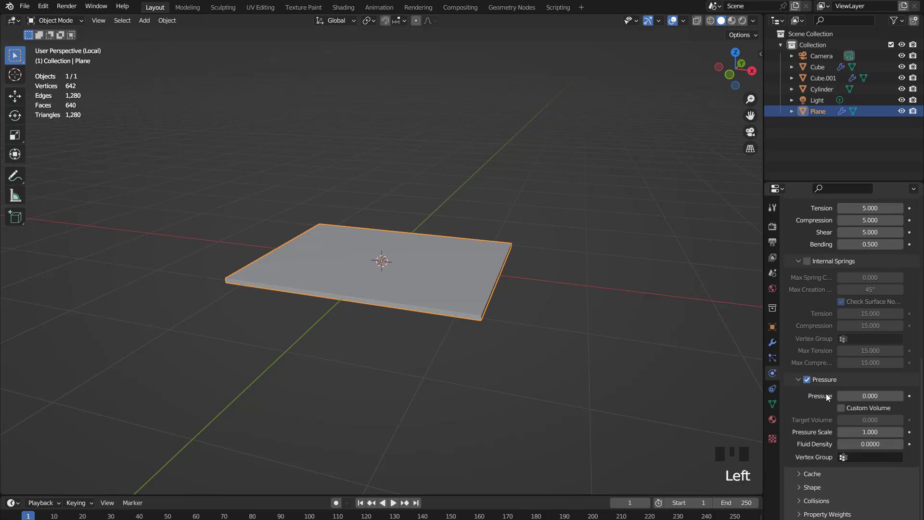
Enable Self Collisions for the slab's cloth simulation
{"action": "scroll", "coordinate": [826, 393], "scroll_direction": "down", "scroll_amount": 6}
{"action": "left_click", "coordinate": [800, 487]}
{"action": "scroll", "coordinate": [821, 462], "scroll_direction": "down", "scroll_amount": 6}
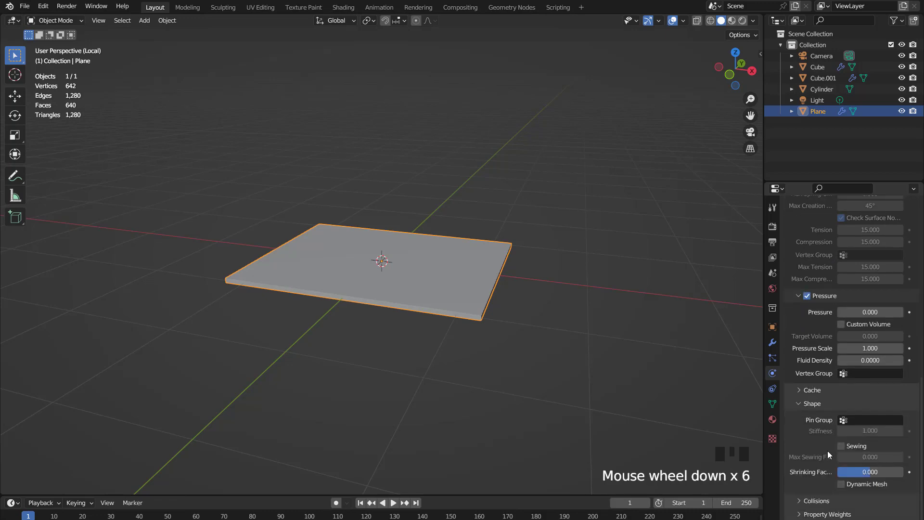
{"action": "left_click", "coordinate": [801, 404]}
{"action": "left_click", "coordinate": [801, 501]}
{"action": "scroll", "coordinate": [809, 433], "scroll_direction": "down", "scroll_amount": 6}
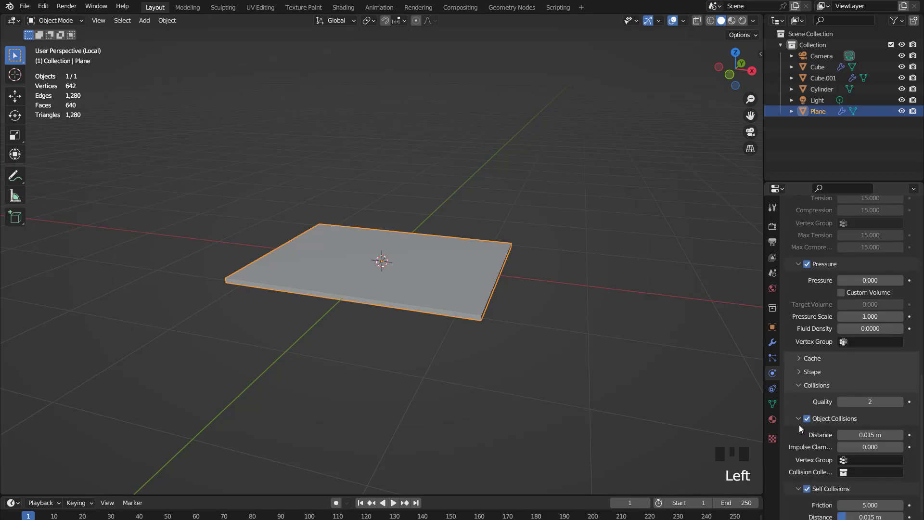
{"action": "left_click", "coordinate": [799, 418]}
{"action": "scroll", "coordinate": [812, 416], "scroll_direction": "down", "scroll_amount": 6}
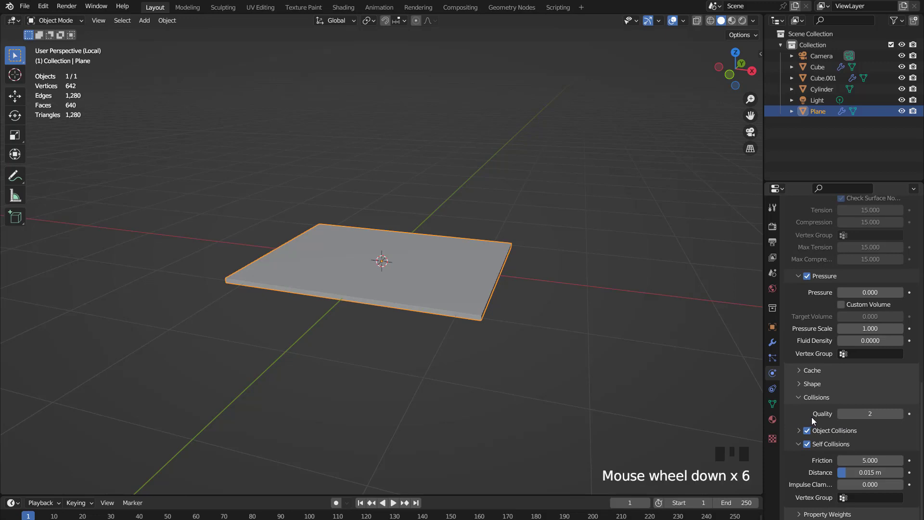
Set the cloth's Gravity field weight to 0 and return the timeline to frame 1
{"action": "scroll", "coordinate": [840, 437], "scroll_direction": "down", "scroll_amount": 4}
{"action": "scroll", "coordinate": [839, 437], "scroll_direction": "down", "scroll_amount": 4}
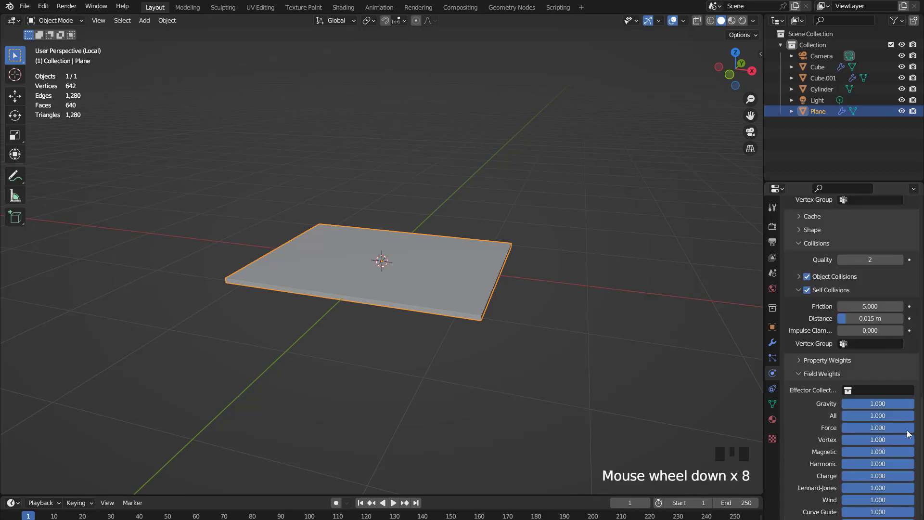
{"action": "left_click", "coordinate": [894, 403]}
{"action": "key", "text": "space"}
{"action": "key", "text": "space"}
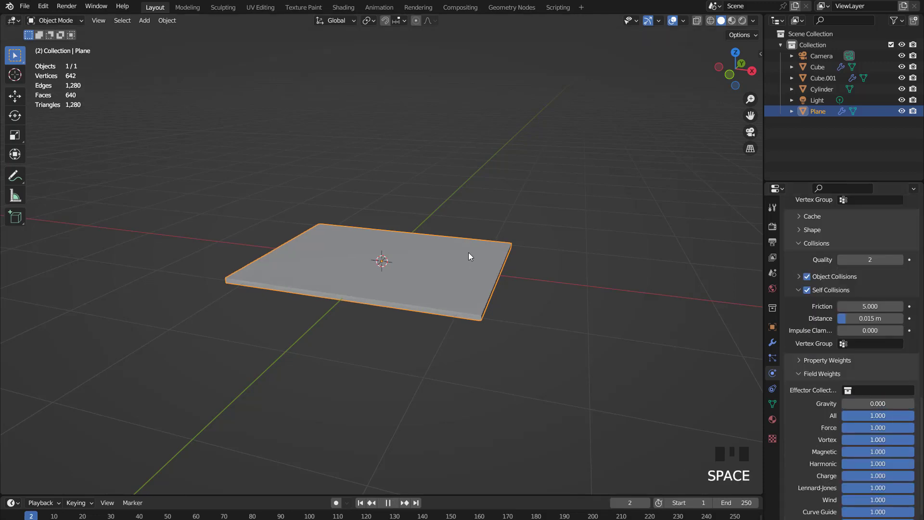
{"action": "left_click", "coordinate": [362, 502]}
Try a cloth pressure of 5, play the simulation while checking the shape from above, and rewind to frame 1
{"action": "scroll", "coordinate": [842, 366], "scroll_direction": "up", "scroll_amount": 7}
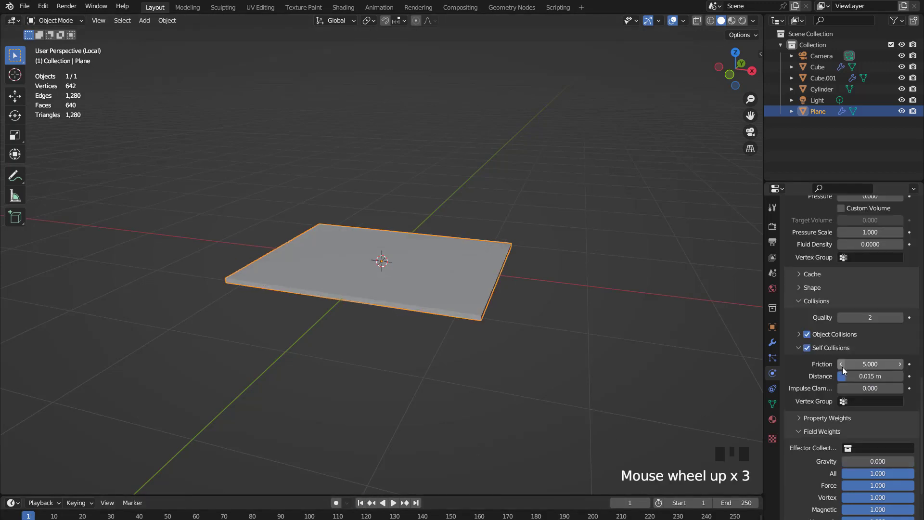
{"action": "scroll", "coordinate": [842, 367], "scroll_direction": "up", "scroll_amount": 2}
{"action": "left_click", "coordinate": [866, 312]}
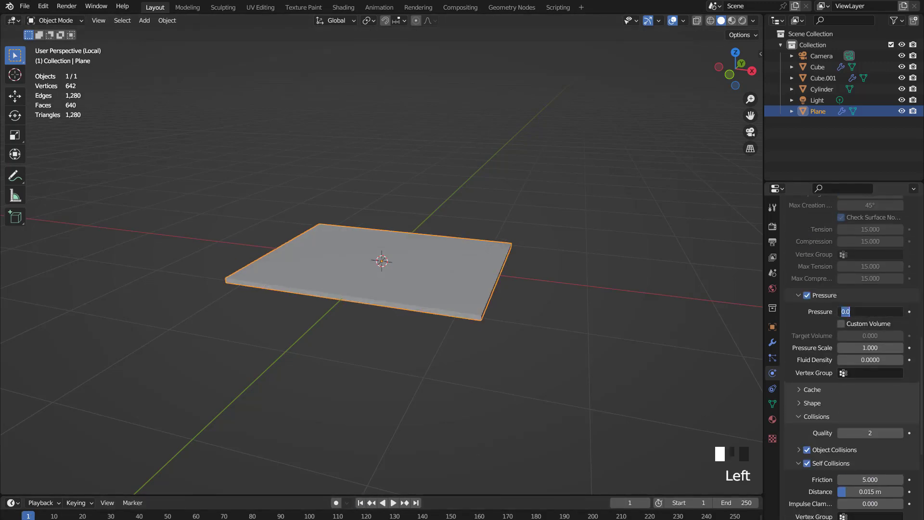
{"action": "type", "text": "5"}
{"action": "key", "text": "Return"}
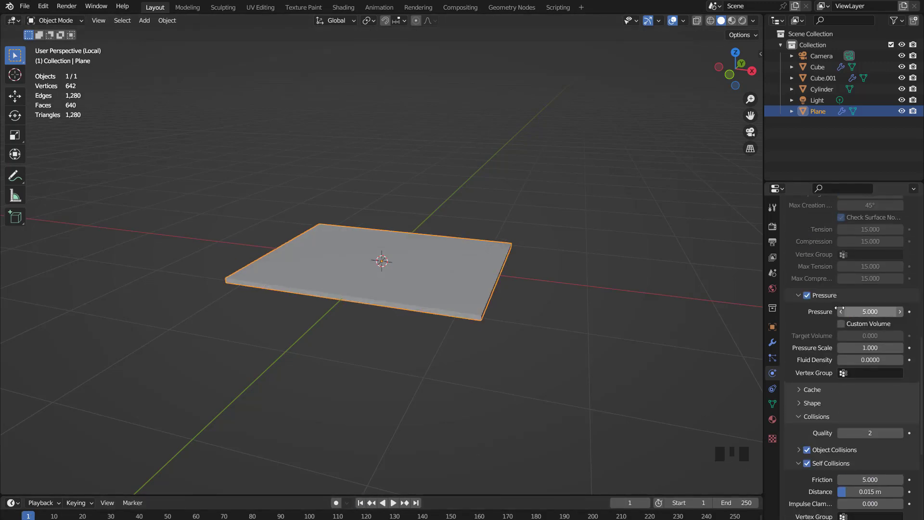
{"action": "key", "text": "space"}
{"action": "key", "text": "space"}
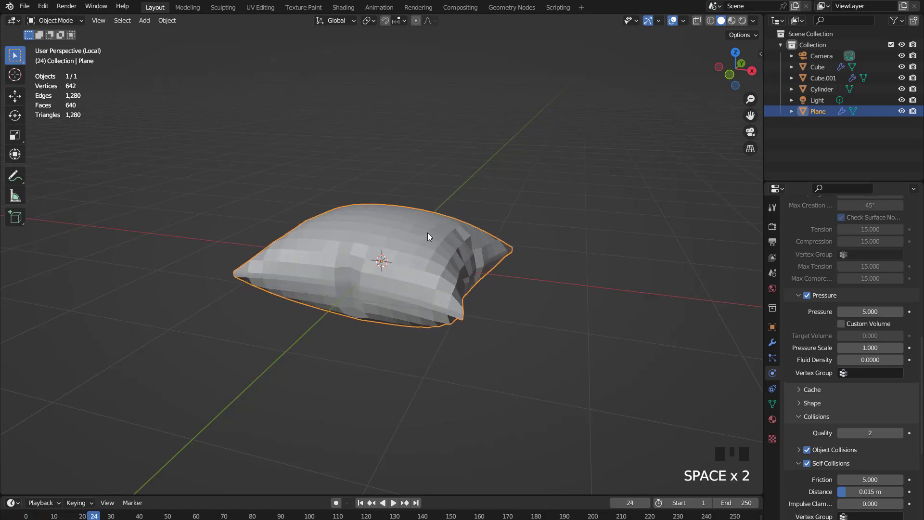
{"action": "key", "text": "KP_7"}
{"action": "key", "text": "space"}
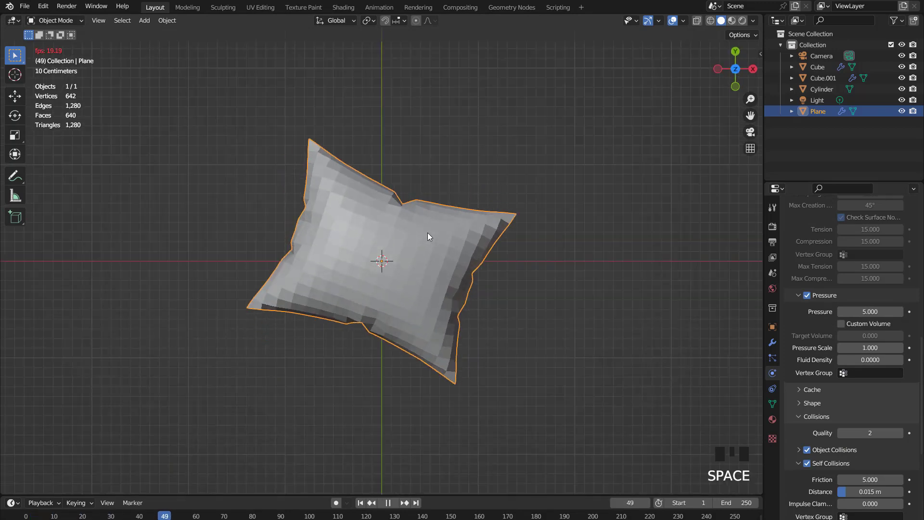
{"action": "key", "text": "space"}
{"action": "left_click", "coordinate": [360, 502]}
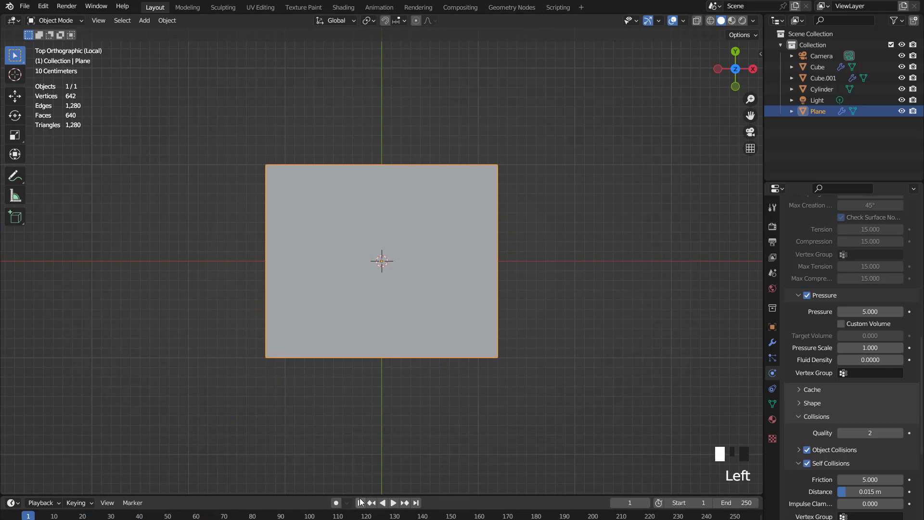
Try a cloth pressure of 2, run the simulation to frame 39 and examine the inflated shape from several sides
{"action": "double_click", "coordinate": [873, 312]}
{"action": "type", "text": "2"}
{"action": "key", "text": "Return"}
{"action": "key", "text": "space"}
{"action": "key", "text": "space"}
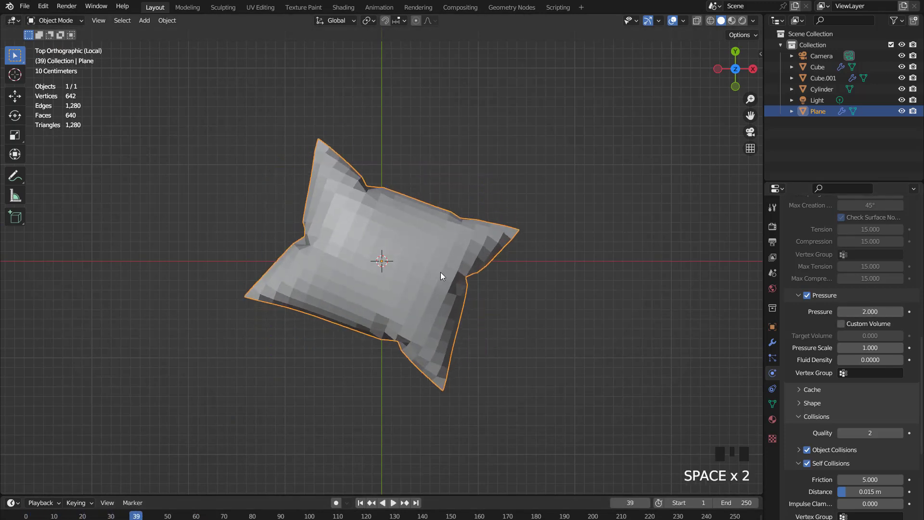
{"action": "middle_click_drag", "start_coordinate": [441, 272], "coordinate": [544, 200]}
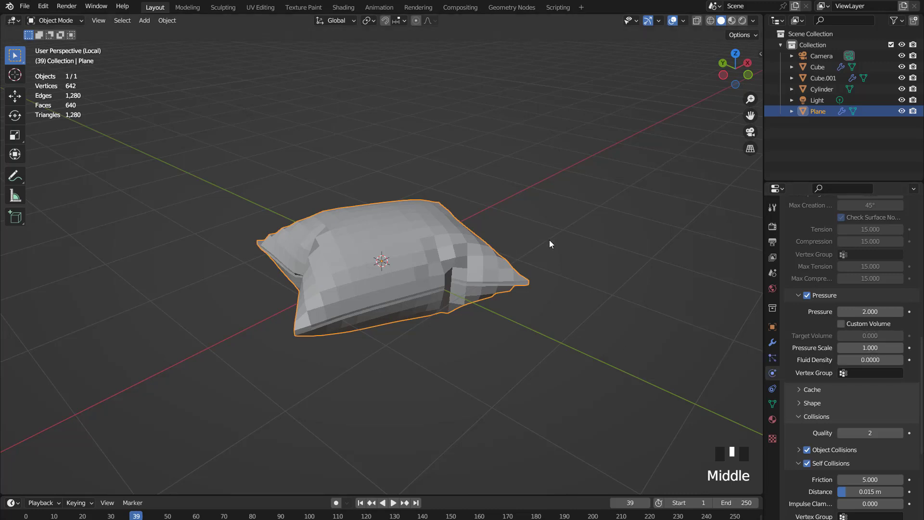
{"action": "middle_click_drag", "start_coordinate": [550, 240], "coordinate": [475, 278]}
{"action": "key", "text": "KP_7"}
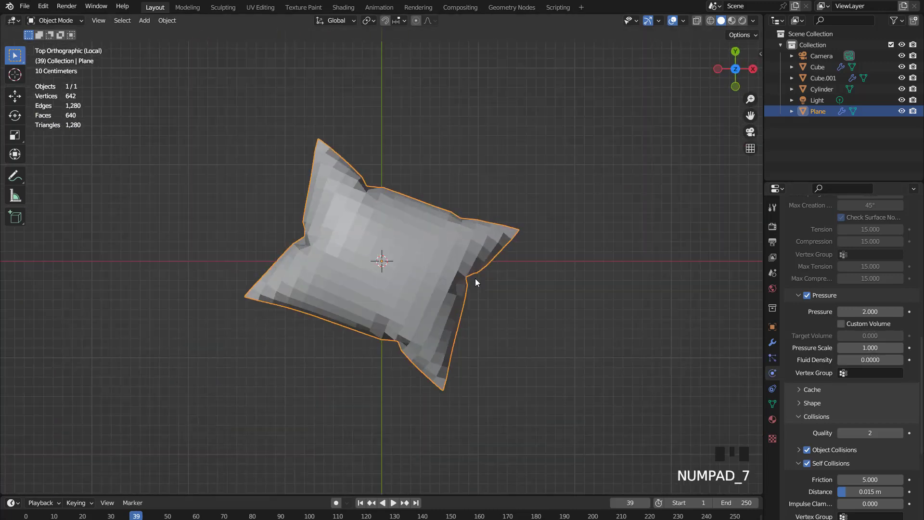
Try a cloth pressure of 1, replay the simulation from the start and rewind to frame 1
{"action": "left_click_drag", "start_coordinate": [870, 311], "coordinate": [847, 311]}
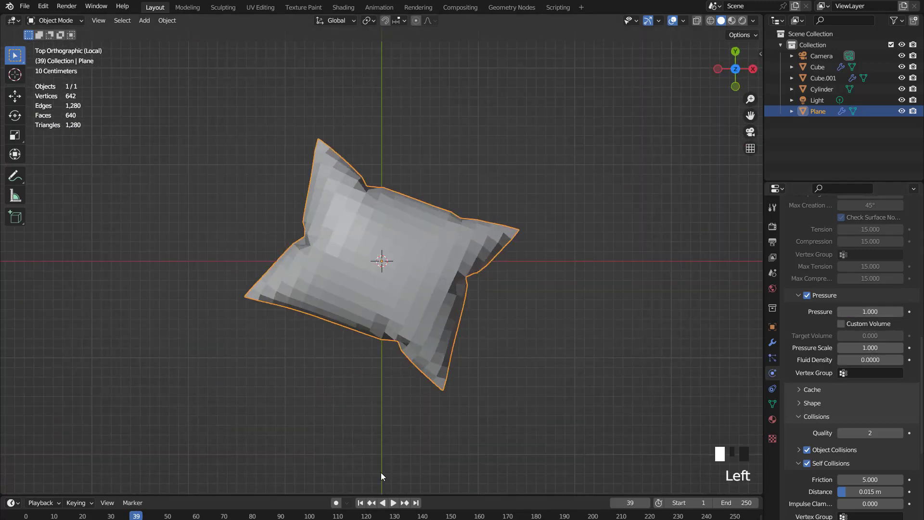
{"action": "left_click", "coordinate": [360, 502]}
{"action": "key", "text": "space"}
{"action": "key", "text": "space"}
{"action": "key", "text": "space"}
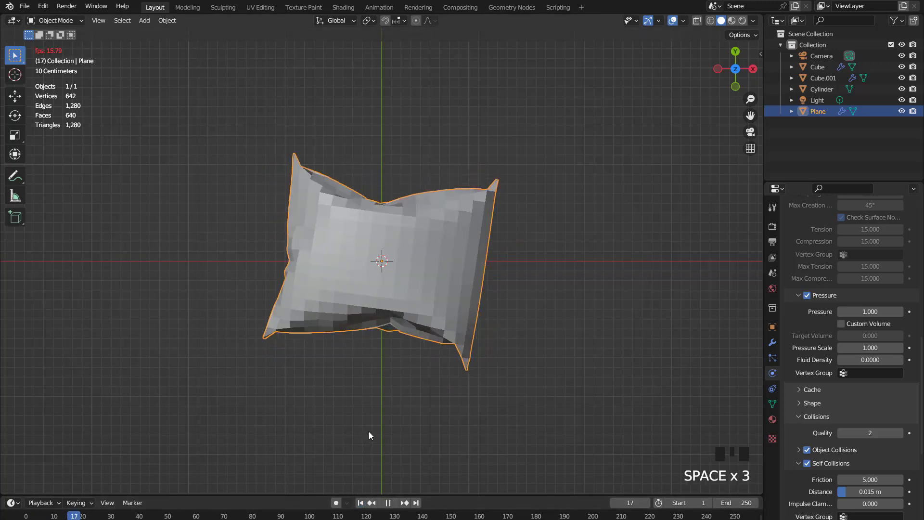
{"action": "key", "text": "space"}
{"action": "left_click", "coordinate": [360, 502]}
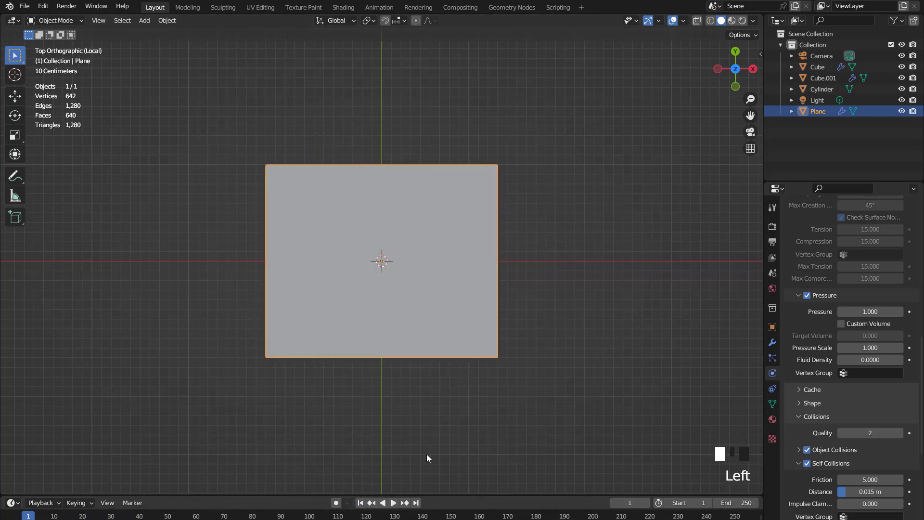
Set the cloth pressure to 10 and run the simulation, stopping at frame 23
{"action": "double_click", "coordinate": [869, 316]}
{"action": "type", "text": "10"}
{"action": "key", "text": "Return"}
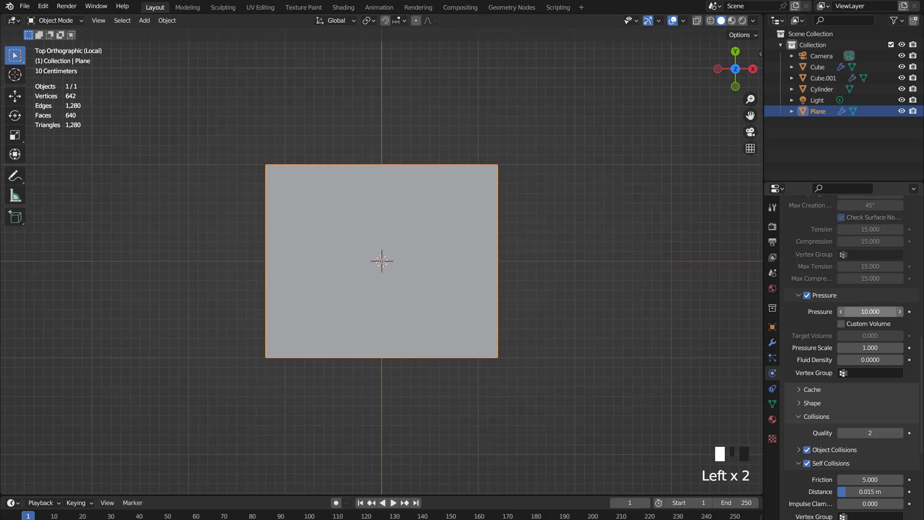
{"action": "key", "text": "space"}
{"action": "key", "text": "space"}
Apply the Cloth modifier to keep the inflated pillow shape
{"action": "key", "text": "KP_1"}
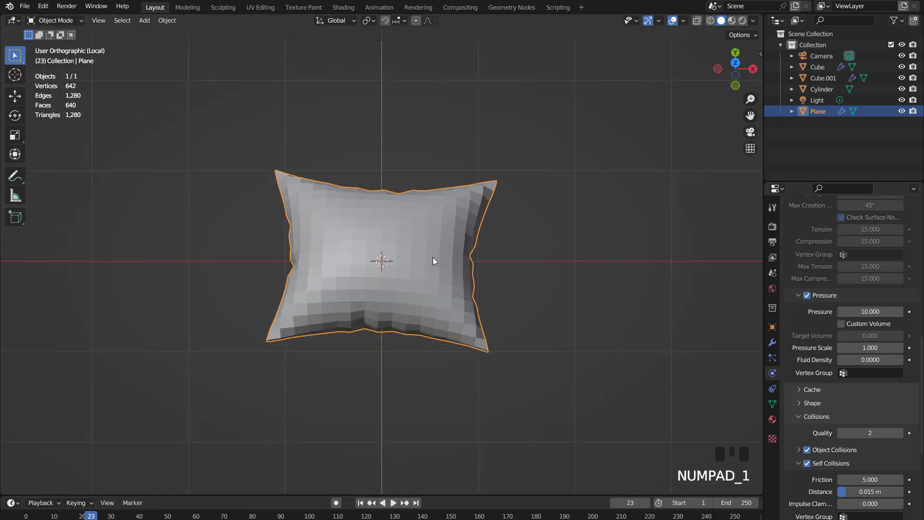
{"action": "middle_click_drag", "start_coordinate": [444, 264], "coordinate": [522, 269]}
{"action": "left_click", "coordinate": [772, 342]}
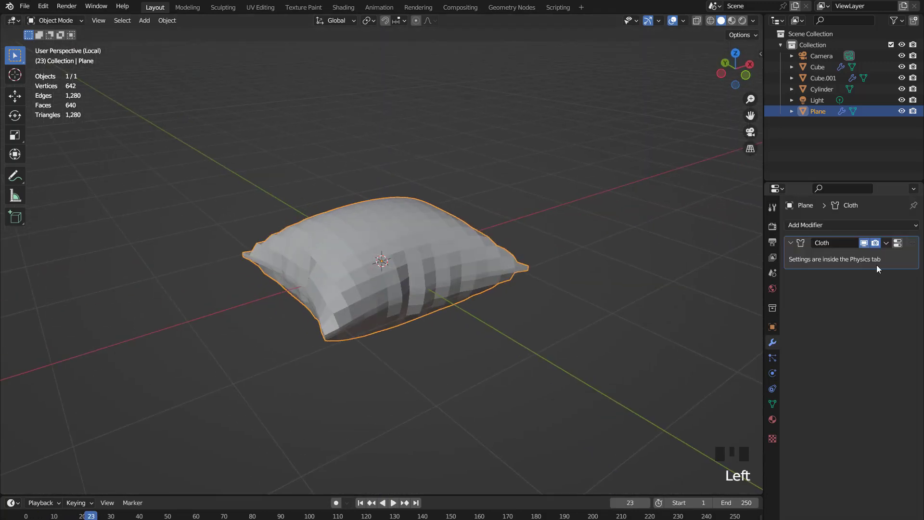
{"action": "left_click", "coordinate": [887, 245]}
{"action": "left_click", "coordinate": [818, 256]}
Exit local view and flatten the pillow along Z to about 0.8 in the front view
{"action": "middle_click_drag", "start_coordinate": [510, 231], "coordinate": [544, 278]}
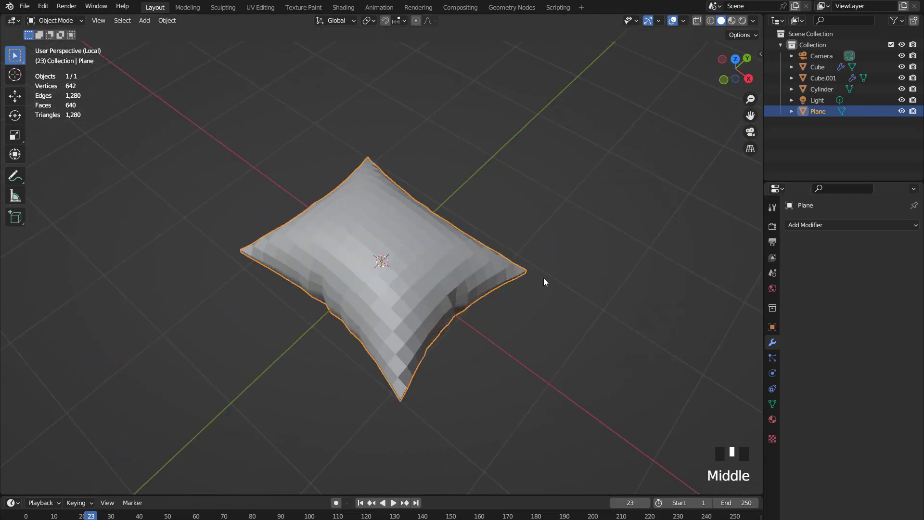
{"action": "key", "text": "KP_7"}
{"action": "key", "text": "KP_Divide"}
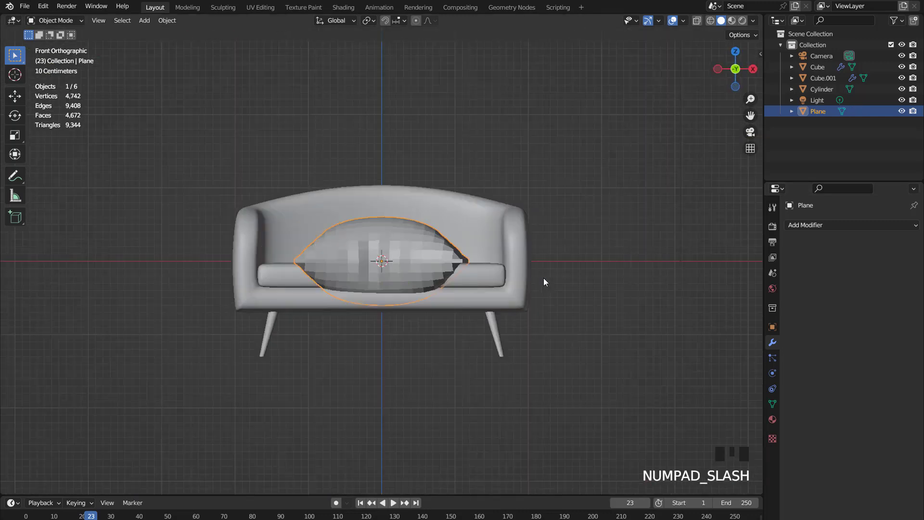
{"action": "scroll", "coordinate": [544, 281], "scroll_direction": "up", "scroll_amount": 2}
{"action": "key", "text": "s"}
{"action": "key", "text": "z"}
{"action": "left_click", "coordinate": [510, 271]}
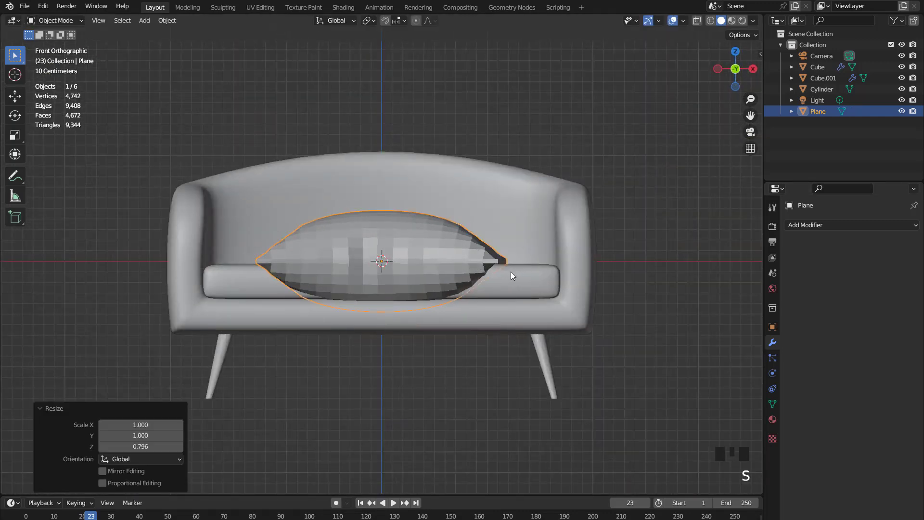
Straighten the pillow by rotating it about -2.5° in the top view and scale it down to about 0.57
{"action": "key", "text": "KP_7"}
{"action": "key", "text": "r"}
{"action": "key", "text": "s"}
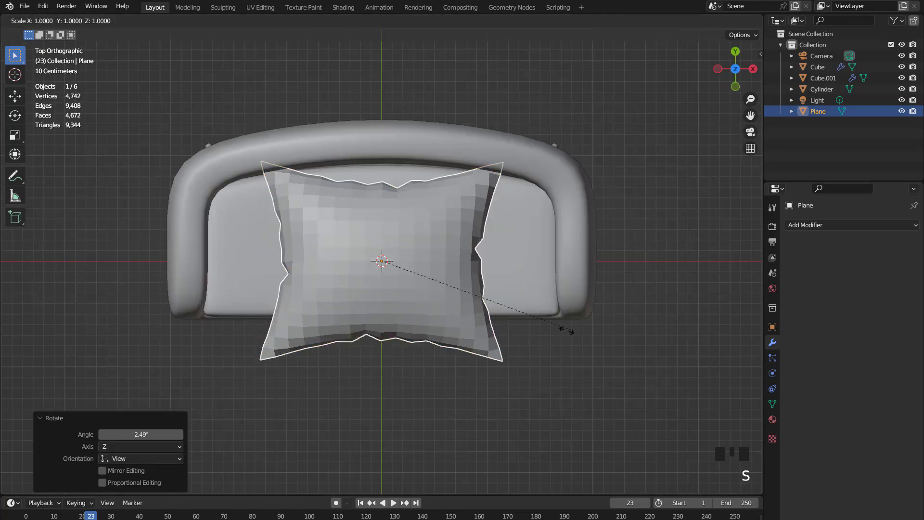
{"action": "left_click", "coordinate": [490, 299]}
Move the pillow about 0.67 m along X and 0.32 m up in the front view, and rotate it 90° around X
{"action": "key", "text": "KP_1"}
{"action": "key", "text": "g"}
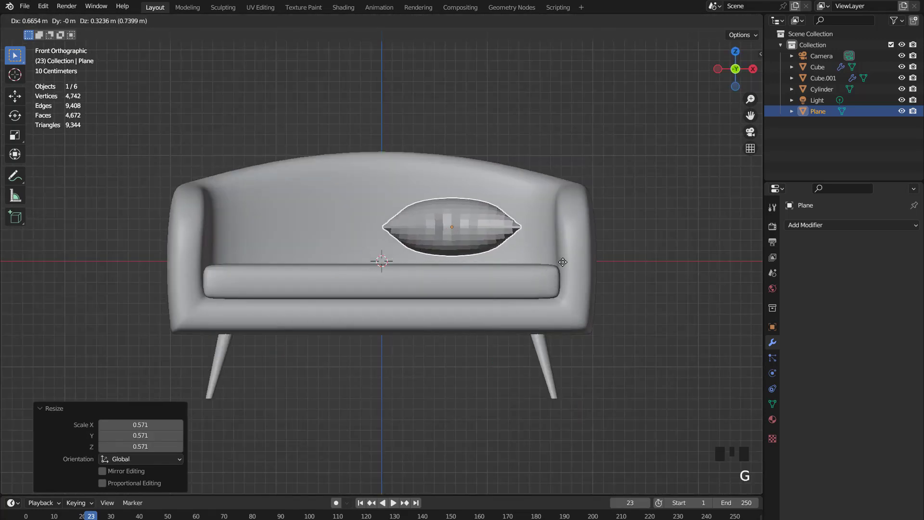
{"action": "left_click", "coordinate": [563, 261]}
{"action": "type", "text": "rx90"}
{"action": "left_click", "coordinate": [563, 261]}
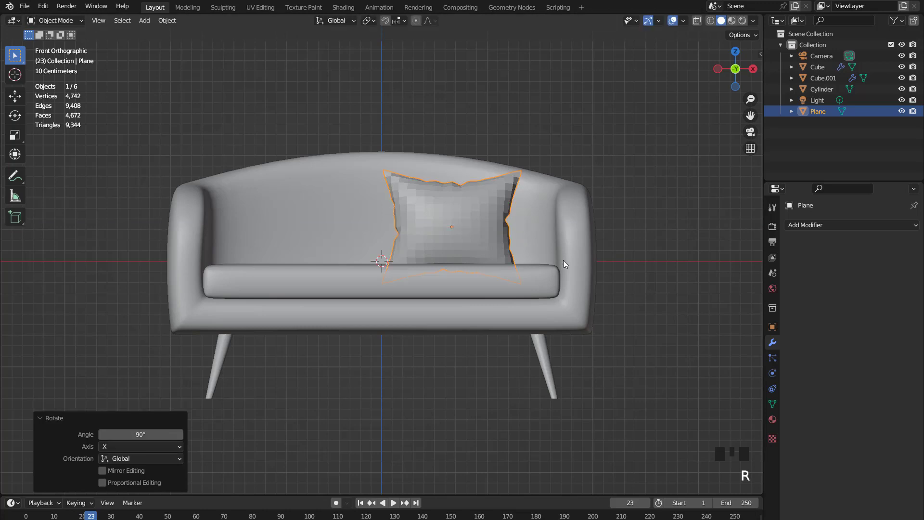
Scale the pillow down uniformly to about 0.78 in the front view
{"action": "key", "text": "s"}
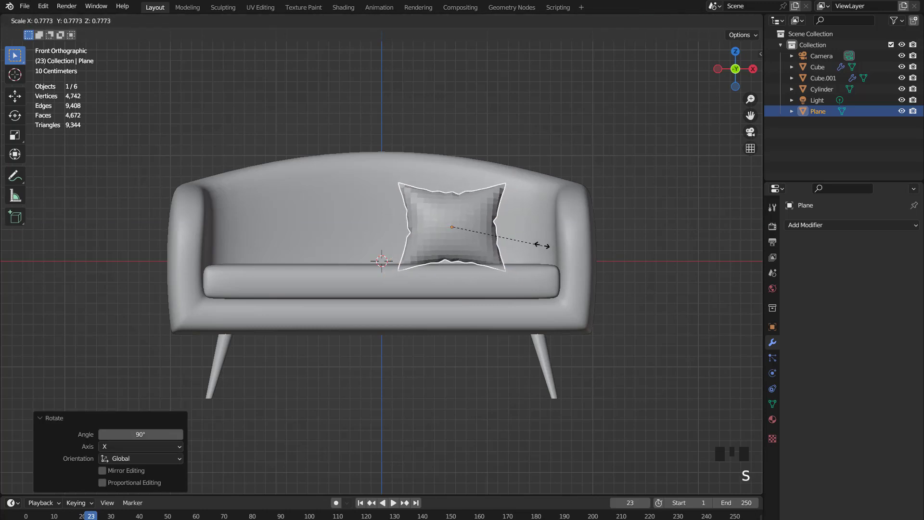
{"action": "left_click", "coordinate": [542, 244]}
{"action": "middle_click_drag", "start_coordinate": [543, 244], "coordinate": [498, 274]}
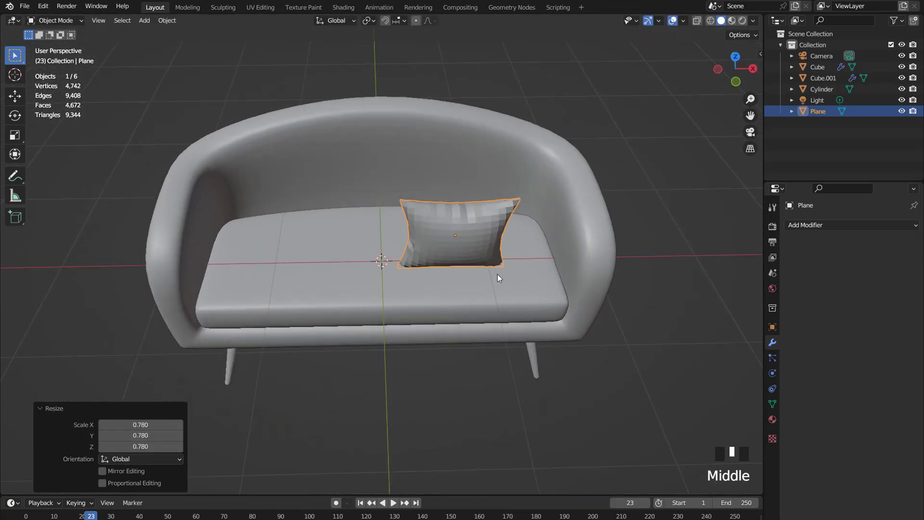
Move the pillow about 0.59 m along Y toward the backrest in the top view and rotate it about 4° around Z
{"action": "key", "text": "KP_7"}
{"action": "scroll", "coordinate": [500, 277], "scroll_direction": "up", "scroll_amount": 2}
{"action": "key", "text": "g"}
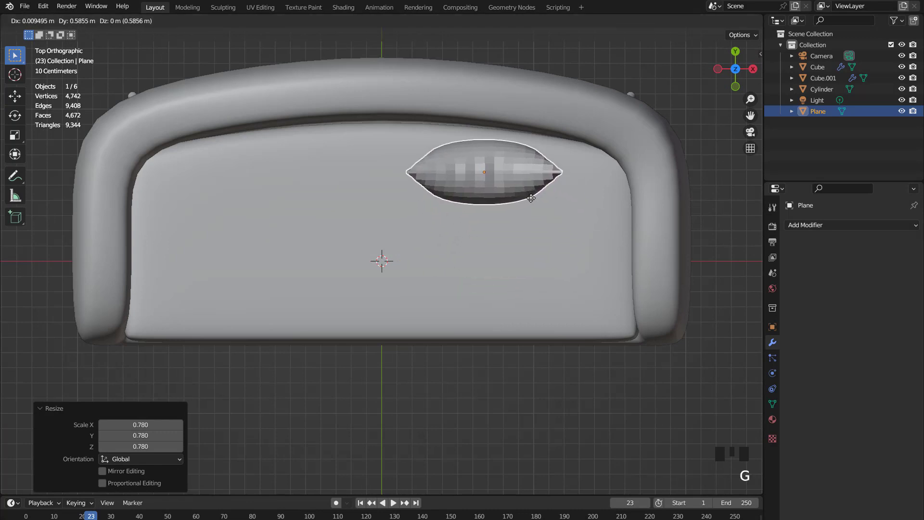
{"action": "key", "text": "r"}
{"action": "left_click", "coordinate": [577, 211]}
{"action": "key", "text": "KP_1"}
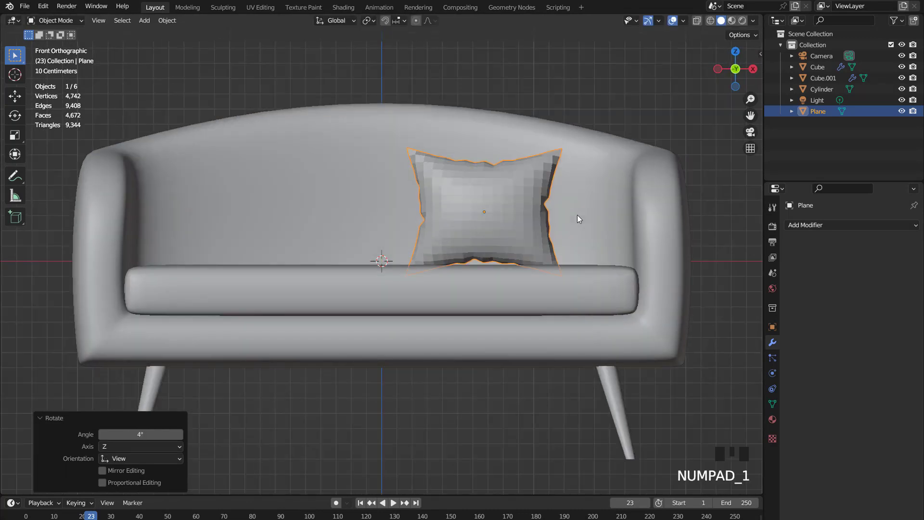
Tilt the pillow back toward the backrest by rotating it about -15.3° around the global X axis
{"action": "middle_click_drag", "start_coordinate": [577, 216], "coordinate": [490, 211]}
{"action": "key", "text": "KP_7"}
{"action": "scroll", "coordinate": [490, 210], "scroll_direction": "up", "scroll_amount": 2}
{"action": "key", "text": "r"}
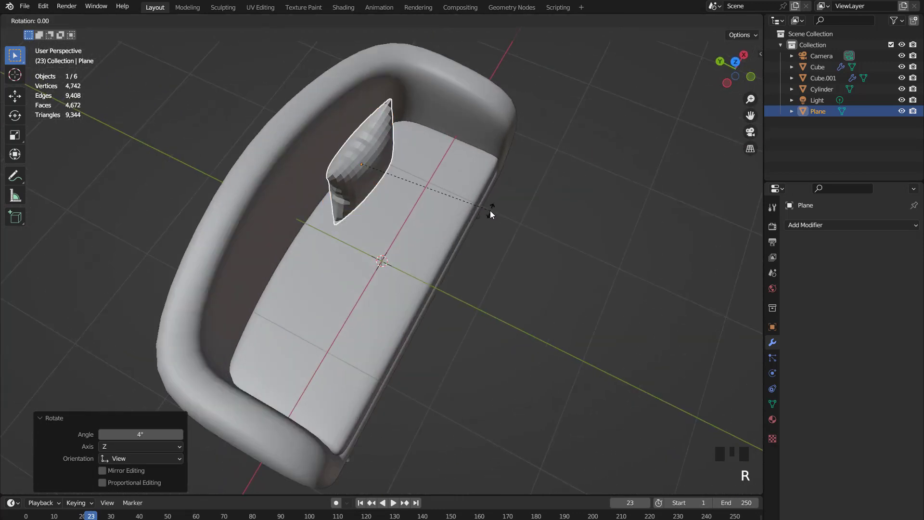
{"action": "key", "text": "x"}
{"action": "left_click", "coordinate": [455, 172]}
{"action": "key", "text": "KP_7"}
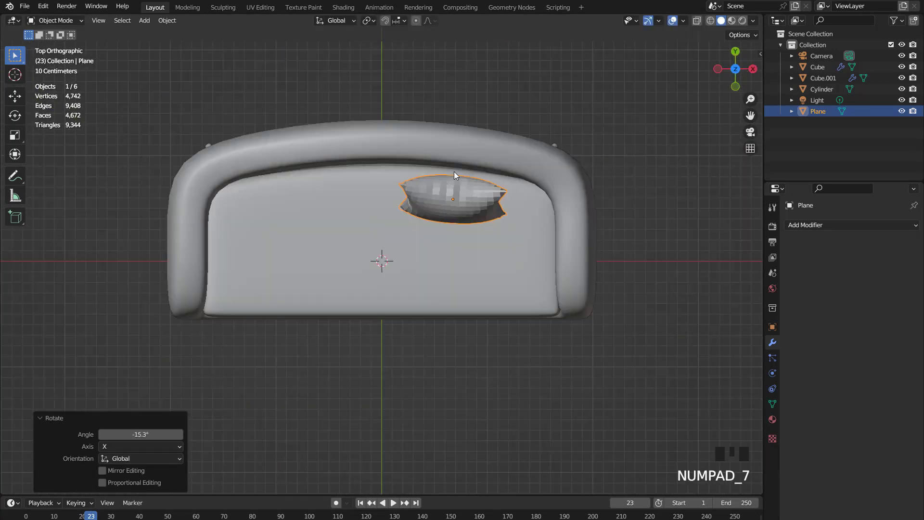
Examine how the tilted pillow sits on the seat and against the backrest from the front and in perspective
{"action": "key", "text": "KP_1"}
{"action": "scroll", "coordinate": [520, 228], "scroll_direction": "down", "scroll_amount": 3}
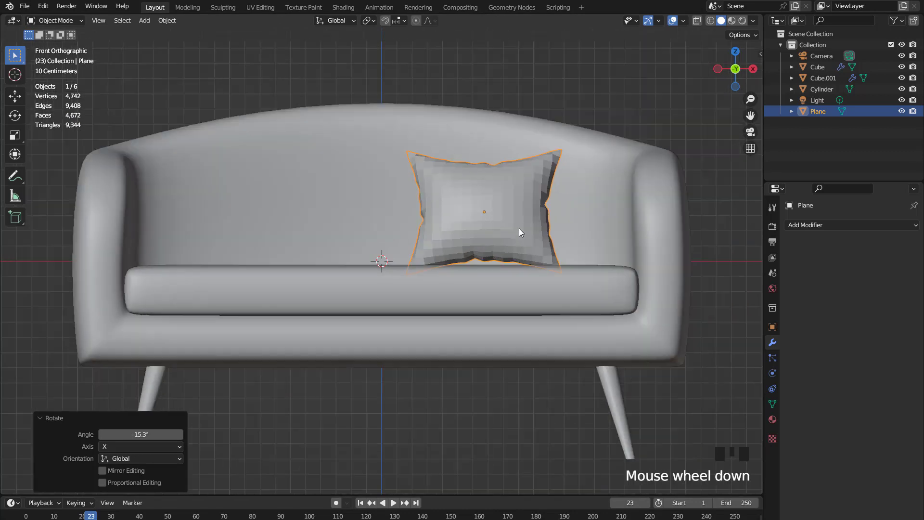
{"action": "left_click", "coordinate": [534, 212]}
{"action": "scroll", "coordinate": [584, 239], "scroll_direction": "down", "scroll_amount": 2}
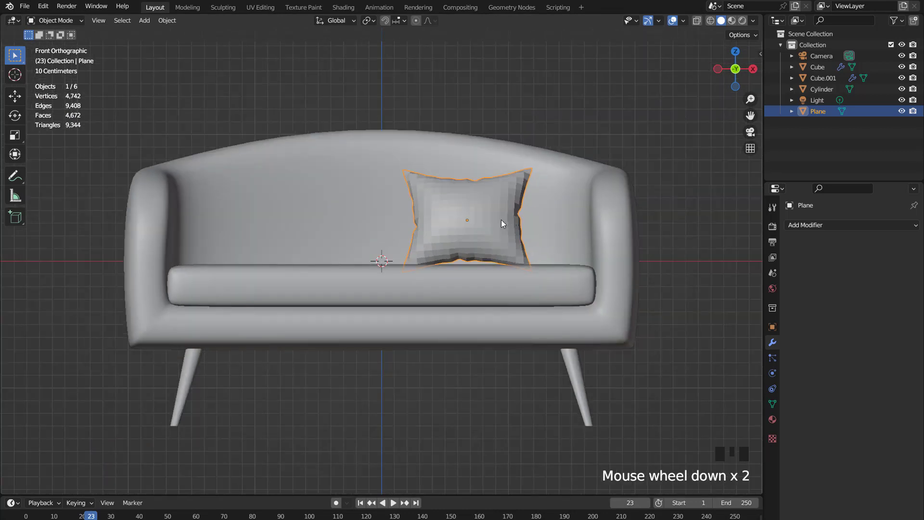
{"action": "scroll", "coordinate": [515, 203], "scroll_direction": "up", "scroll_amount": 3}
{"action": "left_click", "coordinate": [524, 189]}
{"action": "scroll", "coordinate": [524, 188], "scroll_direction": "down", "scroll_amount": 3}
{"action": "middle_click_drag", "start_coordinate": [524, 189], "coordinate": [558, 206]}
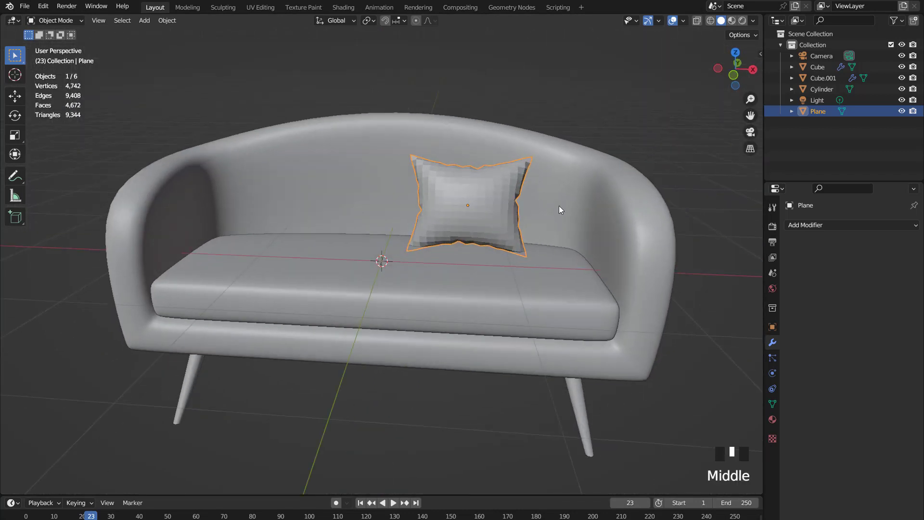
{"action": "left_click", "coordinate": [553, 167]}
{"action": "left_click", "coordinate": [489, 192]}
{"action": "key", "text": "g"}
{"action": "right_click", "coordinate": [492, 197]}
{"action": "key", "text": "r"}
{"action": "right_click", "coordinate": [497, 215]}
Put the pillow into Sculpt Mode in the front view and set up the Grab brush with a radius of 112 px
{"action": "key", "text": "KP_1"}
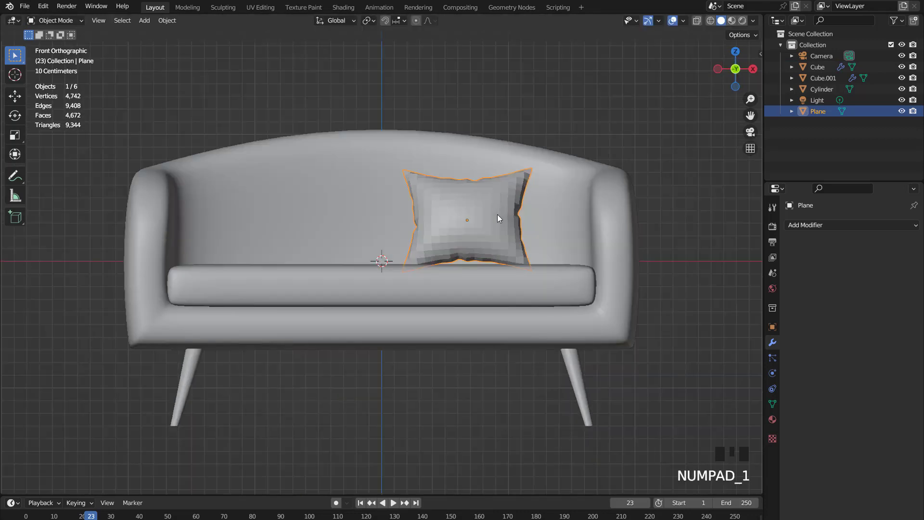
{"action": "middle_click_drag", "start_coordinate": [498, 215], "coordinate": [489, 227], "text": "shift"}
{"action": "scroll", "coordinate": [493, 226], "scroll_direction": "up", "scroll_amount": 3}
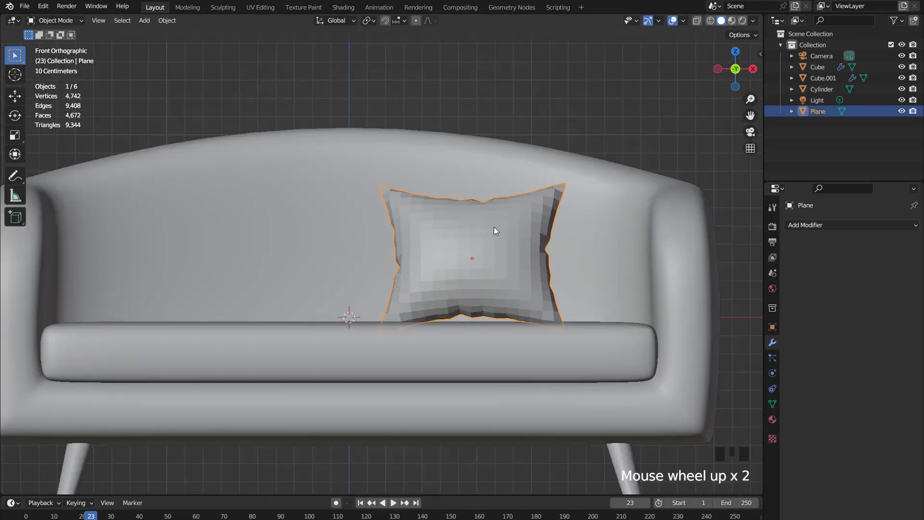
{"action": "key", "text": "ctrl+Tab"}
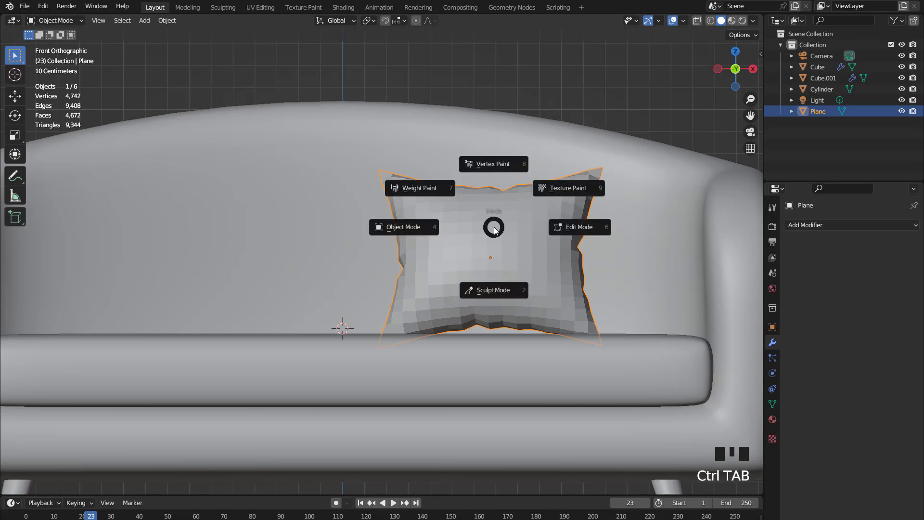
{"action": "key", "text": "g"}
{"action": "scroll", "coordinate": [494, 227], "scroll_direction": "down", "scroll_amount": 4}
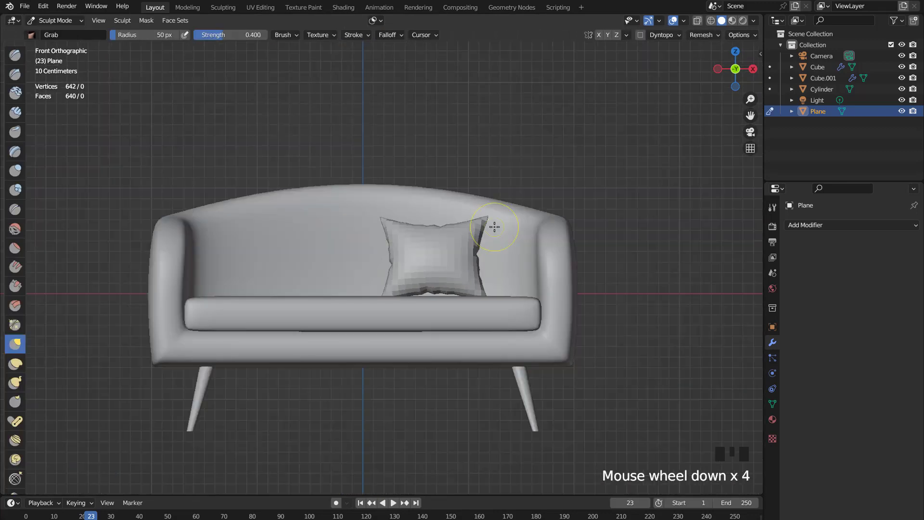
{"action": "scroll", "coordinate": [493, 227], "scroll_direction": "up", "scroll_amount": 5}
{"action": "key", "text": "f"}
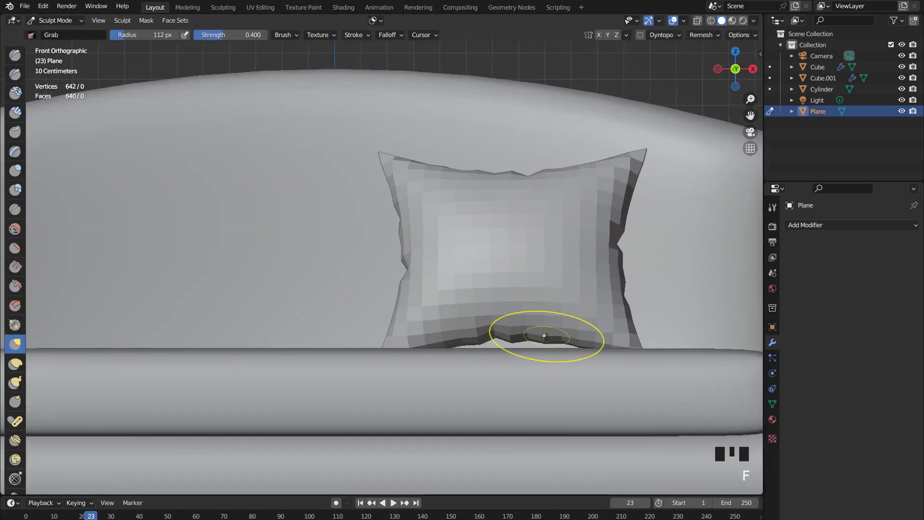
{"action": "left_click", "coordinate": [547, 336]}
Pull the pillow's ragged bottom edge down with the Grab brush to close the gap above the seat cushion
{"action": "left_click", "coordinate": [498, 344]}
{"action": "left_click", "coordinate": [496, 342]}
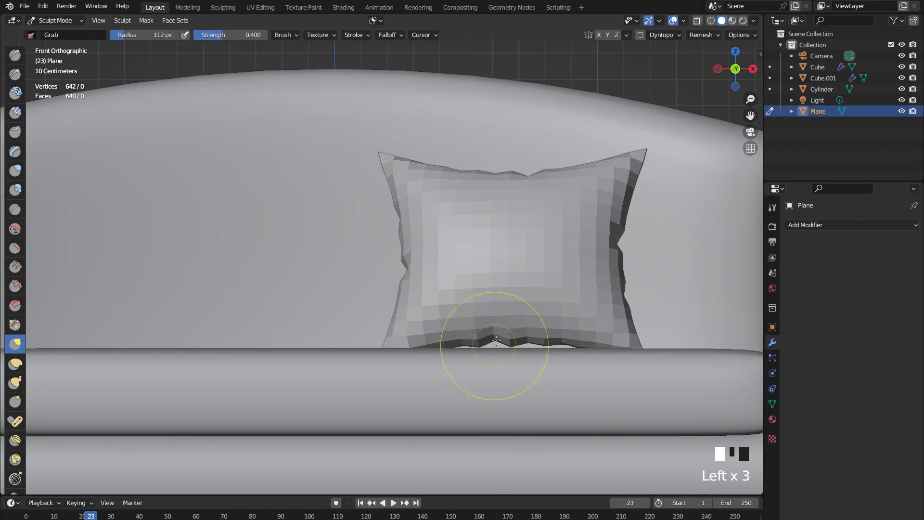
{"action": "left_click", "coordinate": [495, 340]}
{"action": "left_click", "coordinate": [532, 343]}
{"action": "left_click", "coordinate": [532, 344]}
{"action": "left_click", "coordinate": [536, 343]}
{"action": "left_click", "coordinate": [548, 342]}
{"action": "left_click", "coordinate": [557, 340]}
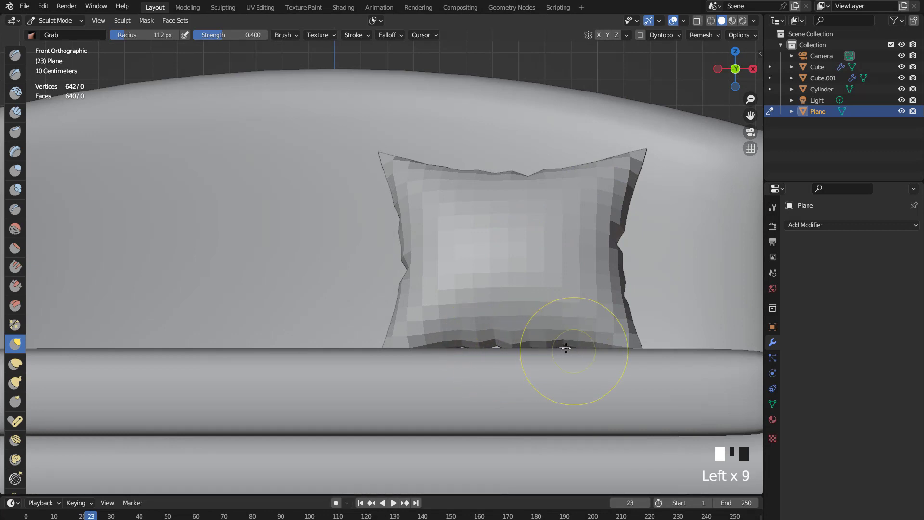
{"action": "left_click", "coordinate": [540, 345]}
{"action": "left_click", "coordinate": [478, 343]}
{"action": "left_click", "coordinate": [464, 343]}
{"action": "left_click", "coordinate": [450, 344]}
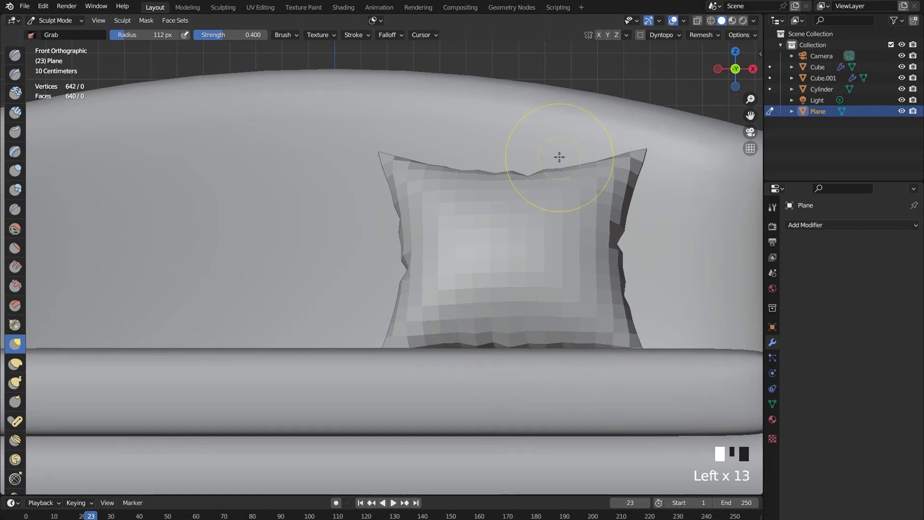
Even out the pillow's two side edges and its upper edge by pulling the dents outward with the Grab brush
{"action": "left_click", "coordinate": [619, 255]}
{"action": "left_click", "coordinate": [618, 268]}
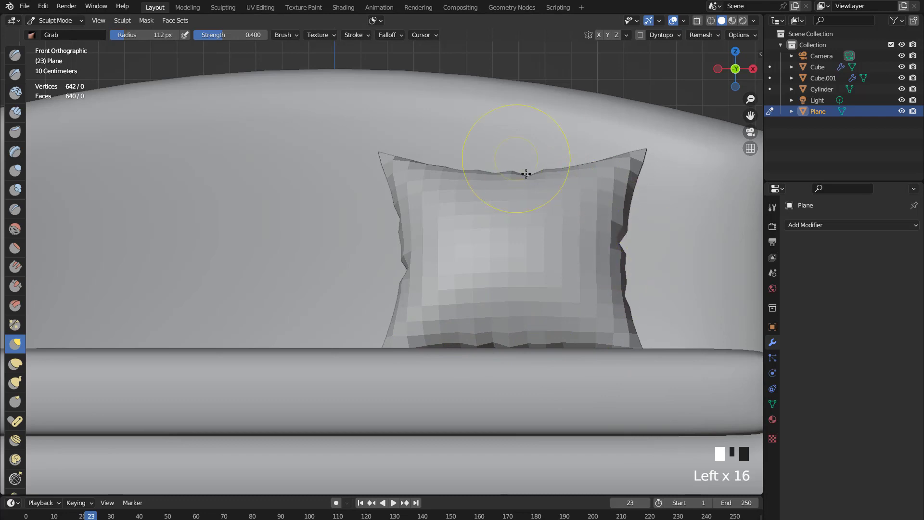
{"action": "left_click", "coordinate": [511, 166]}
{"action": "left_click", "coordinate": [482, 169]}
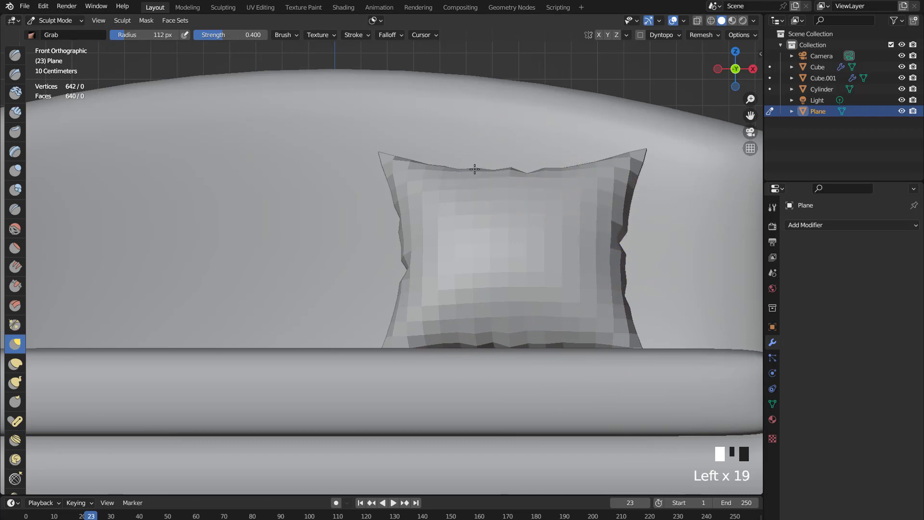
{"action": "left_click", "coordinate": [400, 262]}
{"action": "left_click", "coordinate": [400, 240]}
{"action": "left_click", "coordinate": [394, 270]}
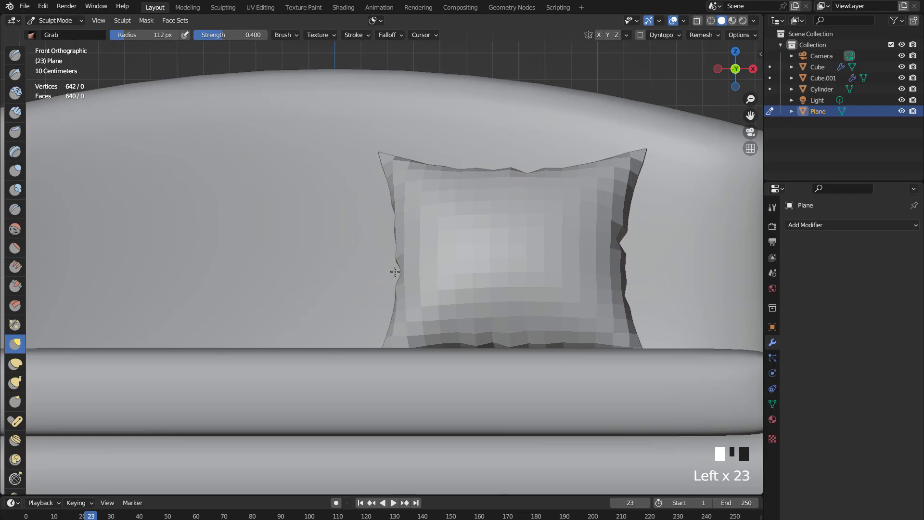
Inspect the sculpted pillow in perspective and return it to Object Mode
{"action": "scroll", "coordinate": [529, 200], "scroll_direction": "down", "scroll_amount": 3}
{"action": "key", "text": "Tab"}
{"action": "middle_click_drag", "start_coordinate": [526, 228], "coordinate": [526, 243]}
{"action": "scroll", "coordinate": [516, 238], "scroll_direction": "up", "scroll_amount": 5}
{"action": "key", "text": "Tab"}
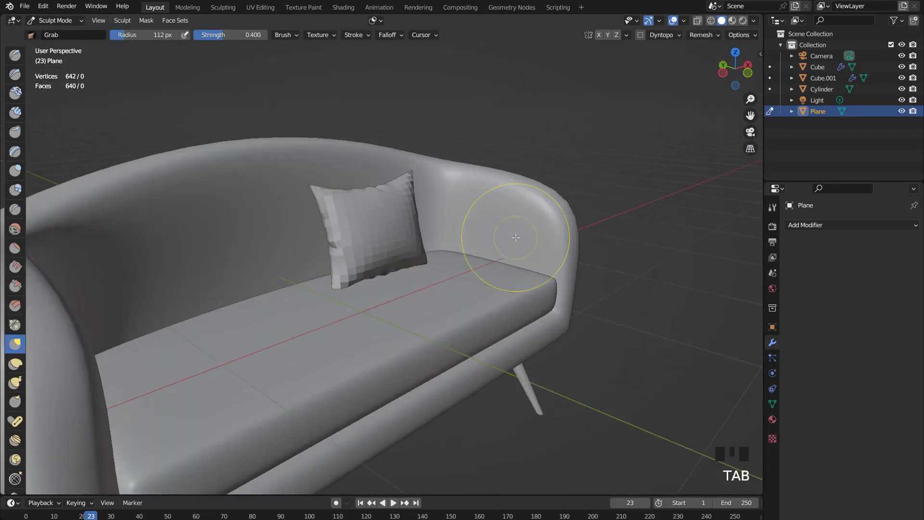
{"action": "key", "text": "ctrl+Tab"}
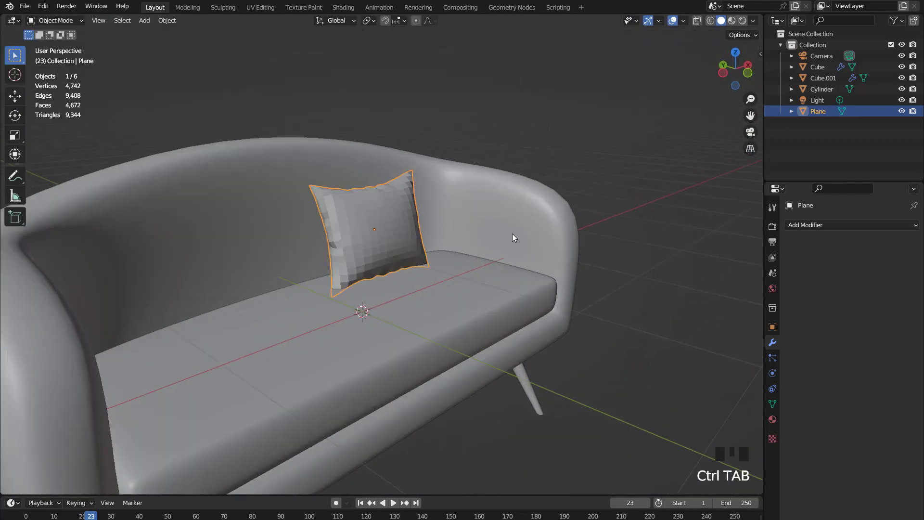
Add a level 1 Subdivision modifier to the pillow and apply Shade Auto Smooth
{"action": "key", "text": "KP_1"}
{"action": "key", "text": "ctrl+1"}
{"action": "right_click", "coordinate": [513, 235]}
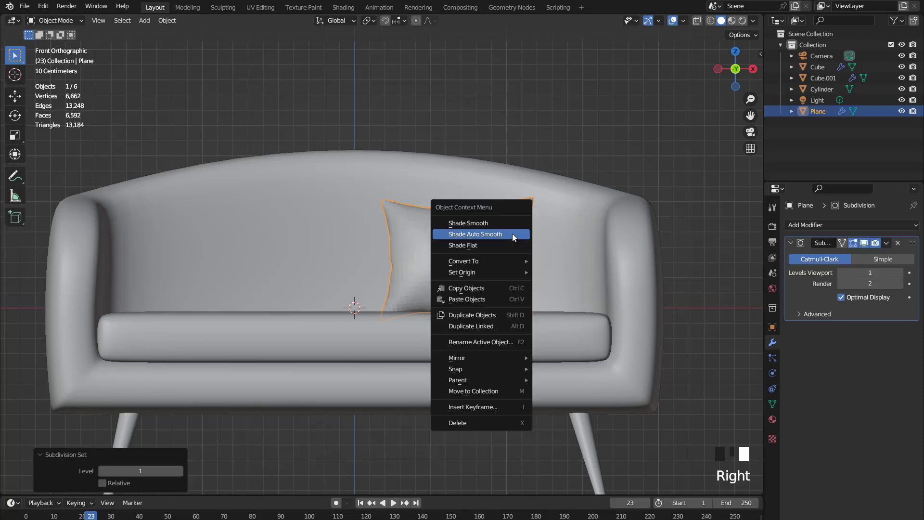
{"action": "left_click", "coordinate": [512, 233]}
{"action": "scroll", "coordinate": [514, 230], "scroll_direction": "down", "scroll_amount": 3}
{"action": "middle_click_drag", "start_coordinate": [516, 227], "coordinate": [548, 242]}
Apply the pillow's rotation and scale, and apply its location so its origin sits at the world centre
{"action": "key", "text": "ctrl+a"}
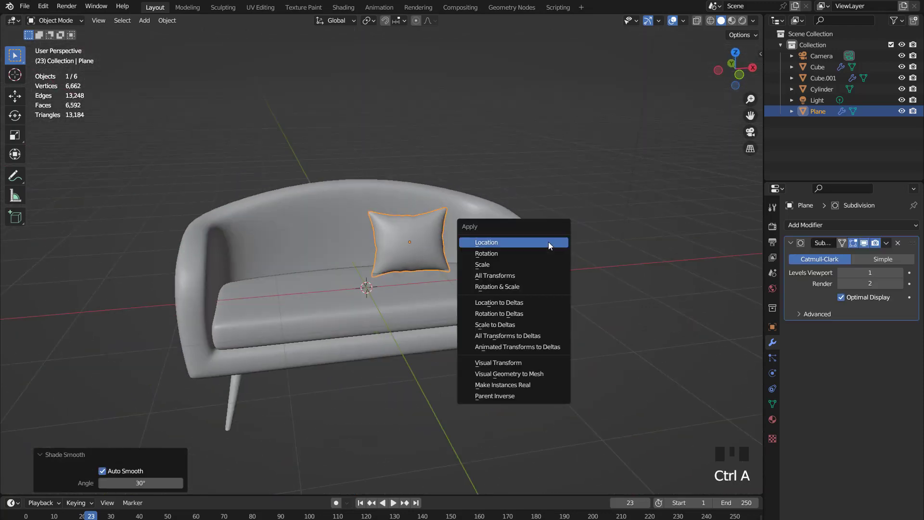
{"action": "left_click", "coordinate": [502, 286]}
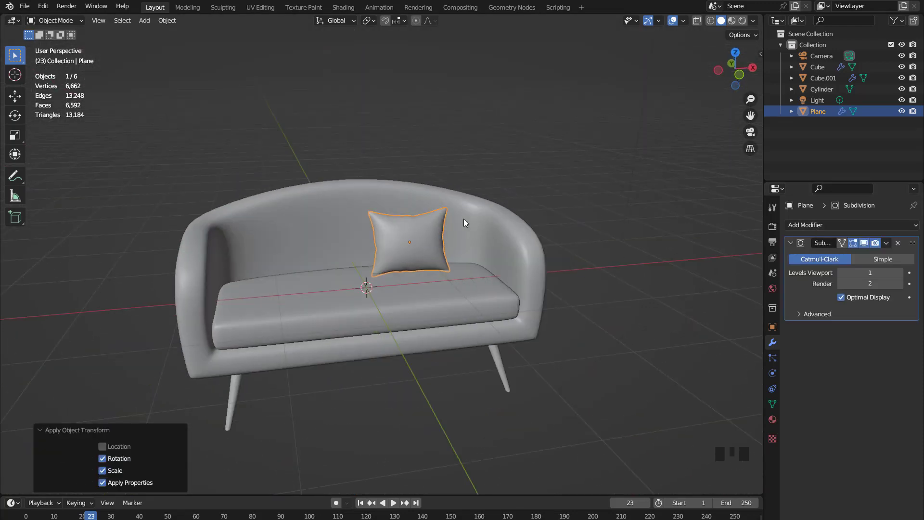
{"action": "key", "text": "ctrl+a"}
{"action": "left_click", "coordinate": [443, 207]}
Add a Mirror modifier on the X axis to create a matching second pillow on the other half of the sofa
{"action": "left_click", "coordinate": [804, 225]}
{"action": "left_click", "coordinate": [696, 351]}
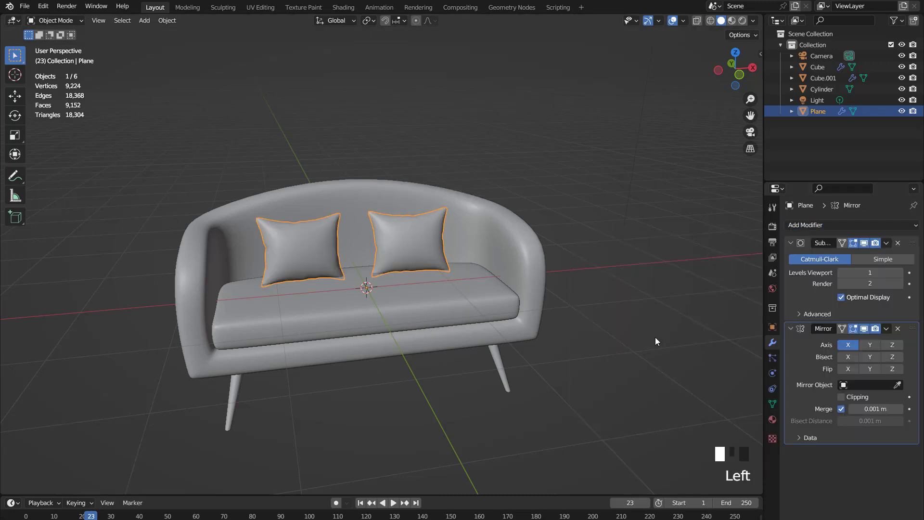
{"action": "middle_click_drag", "start_coordinate": [655, 336], "coordinate": [486, 252]}
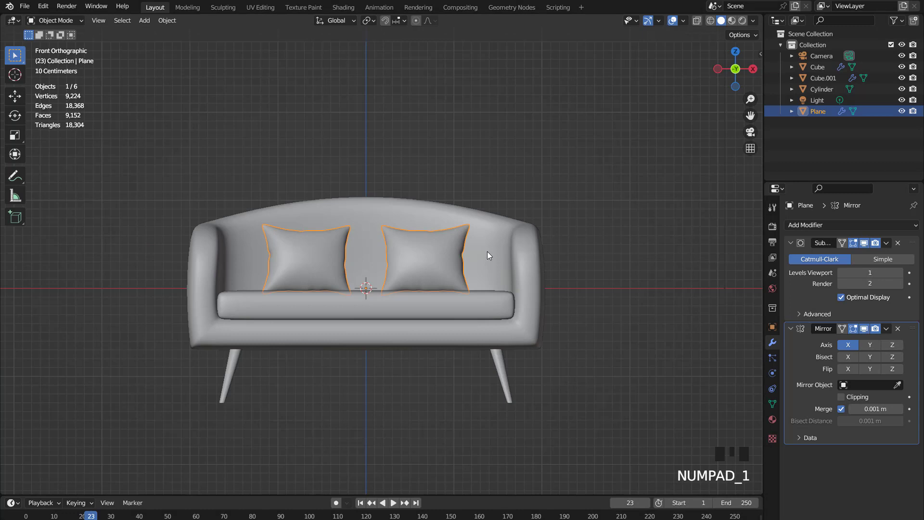
{"action": "middle_click_drag", "start_coordinate": [468, 241], "coordinate": [491, 260]}
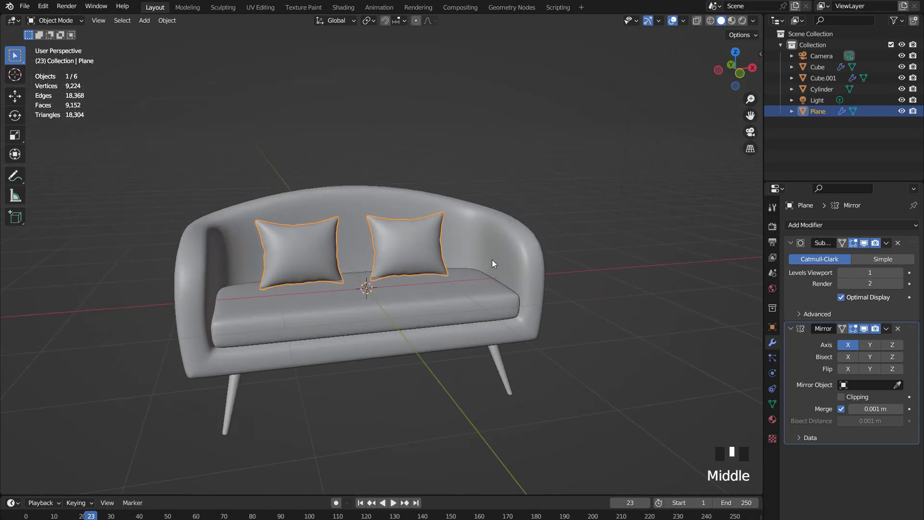
Switch the viewport to Material Preview and assign the existing material named Material to the sofa body
{"action": "scroll", "coordinate": [492, 263], "scroll_direction": "down", "scroll_amount": 2}
{"action": "left_click", "coordinate": [732, 21]}
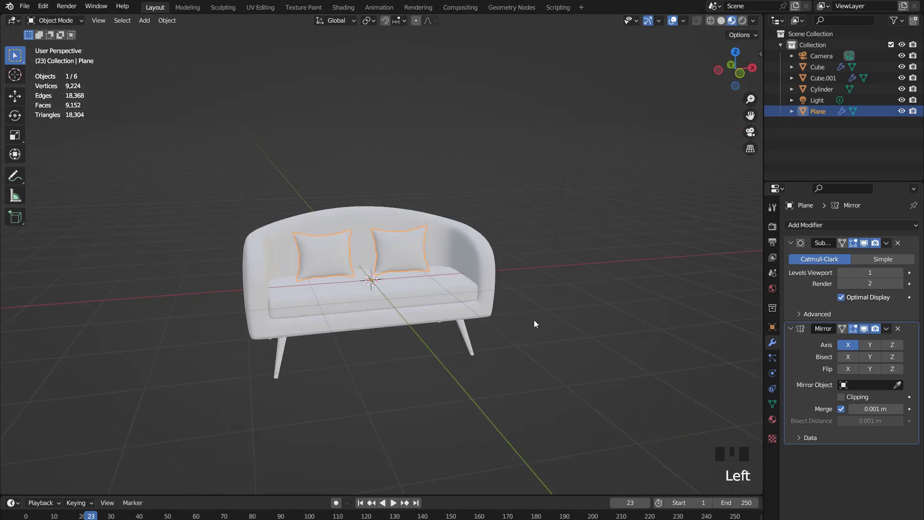
{"action": "scroll", "coordinate": [533, 320], "scroll_direction": "up", "scroll_amount": 3}
{"action": "left_click", "coordinate": [534, 320]}
{"action": "left_click", "coordinate": [773, 419]}
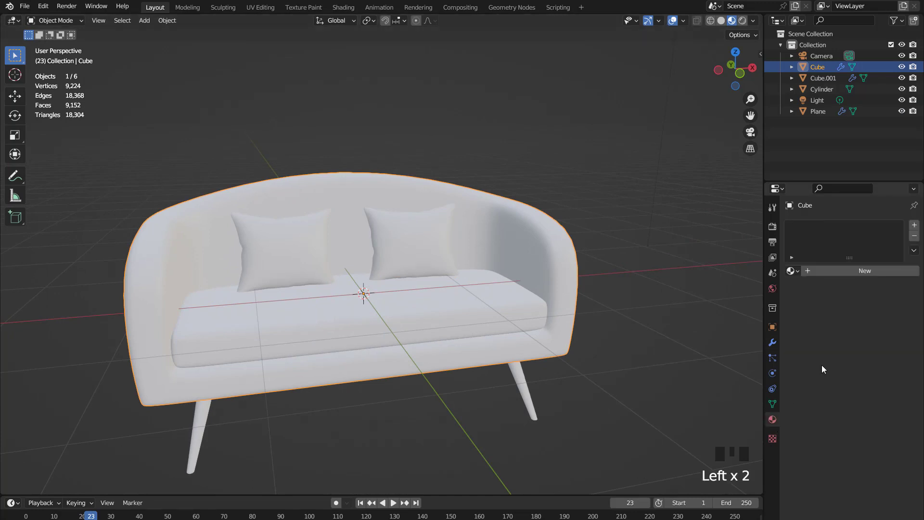
{"action": "left_click", "coordinate": [792, 271]}
{"action": "left_click", "coordinate": [698, 288]}
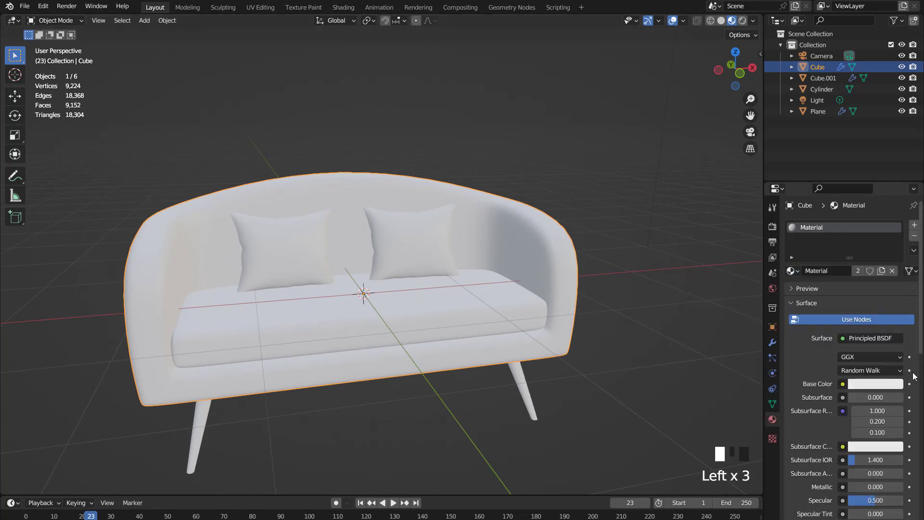
Set the sofa body material's base color to orange and its roughness to 1.000
{"action": "left_click", "coordinate": [883, 385]}
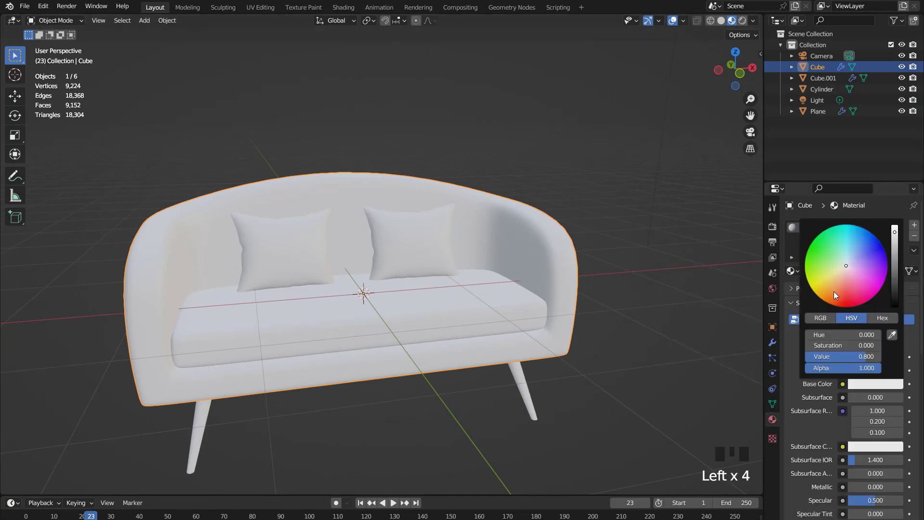
{"action": "left_click_drag", "start_coordinate": [833, 290], "coordinate": [805, 268]}
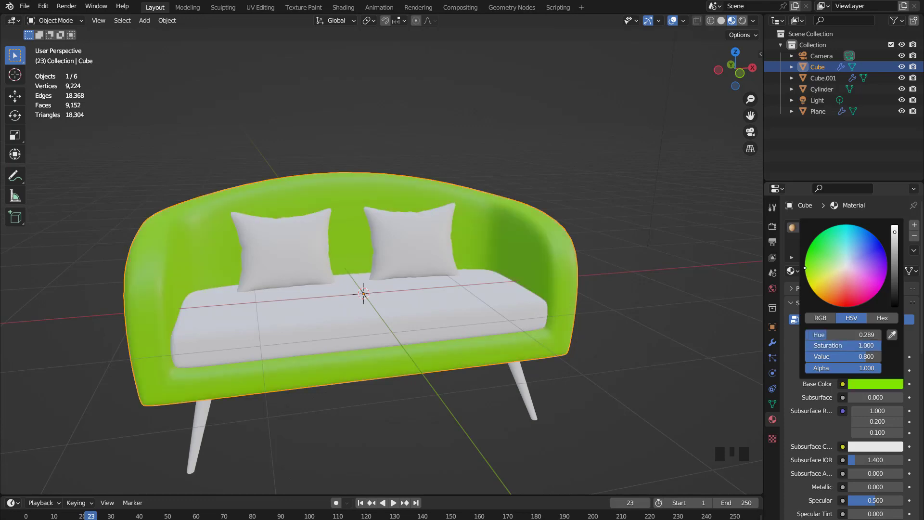
{"action": "left_click_drag", "start_coordinate": [841, 294], "coordinate": [834, 298]}
{"action": "scroll", "coordinate": [875, 409], "scroll_direction": "down", "scroll_amount": 7}
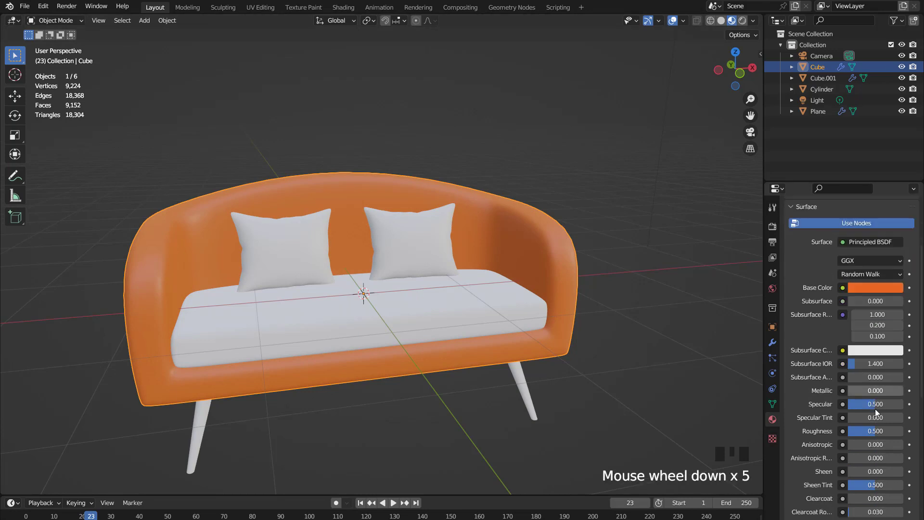
{"action": "left_click_drag", "start_coordinate": [875, 392], "coordinate": [902, 392]}
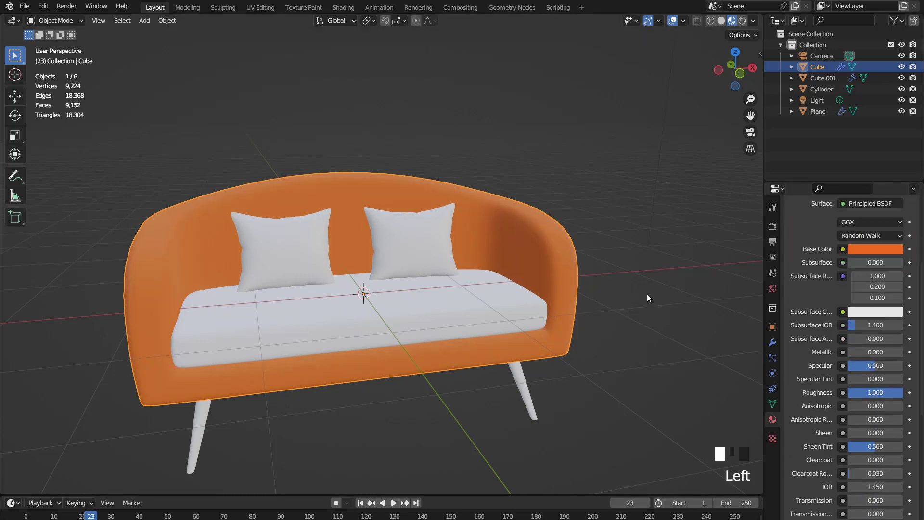
Try a brownish orange base color on the sofa body material, with hue 0.057, saturation 0.936 and value 0.310
{"action": "middle_click_drag", "start_coordinate": [529, 276], "coordinate": [504, 230]}
{"action": "left_click", "coordinate": [866, 249]}
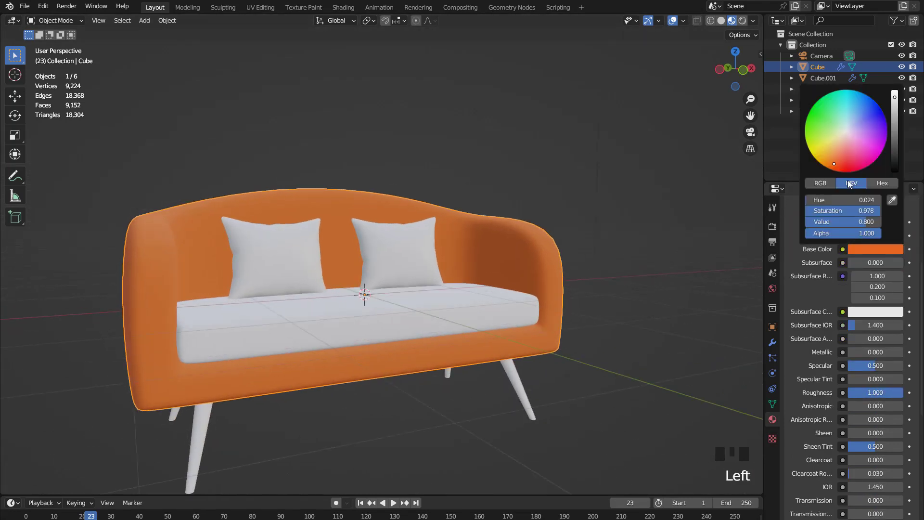
{"action": "mouse_move", "coordinate": [894, 124]}
{"action": "left_mouse_down"}
{"action": "mouse_move", "coordinate": [895, 116]}
{"action": "mouse_move", "coordinate": [894, 131]}
{"action": "left_mouse_up"}
{"action": "left_click_drag", "start_coordinate": [834, 164], "coordinate": [830, 157]}
{"action": "left_click_drag", "start_coordinate": [894, 132], "coordinate": [894, 123]}
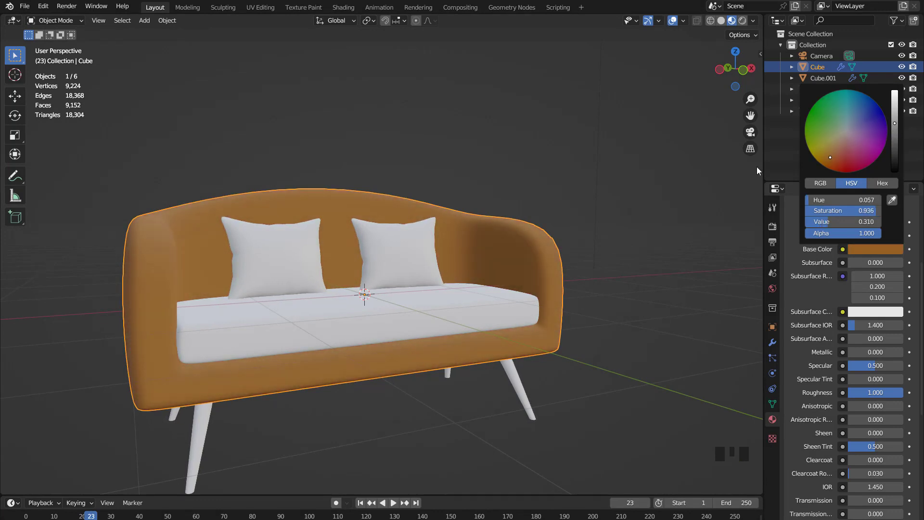
{"action": "middle_click_drag", "start_coordinate": [448, 227], "coordinate": [490, 230]}
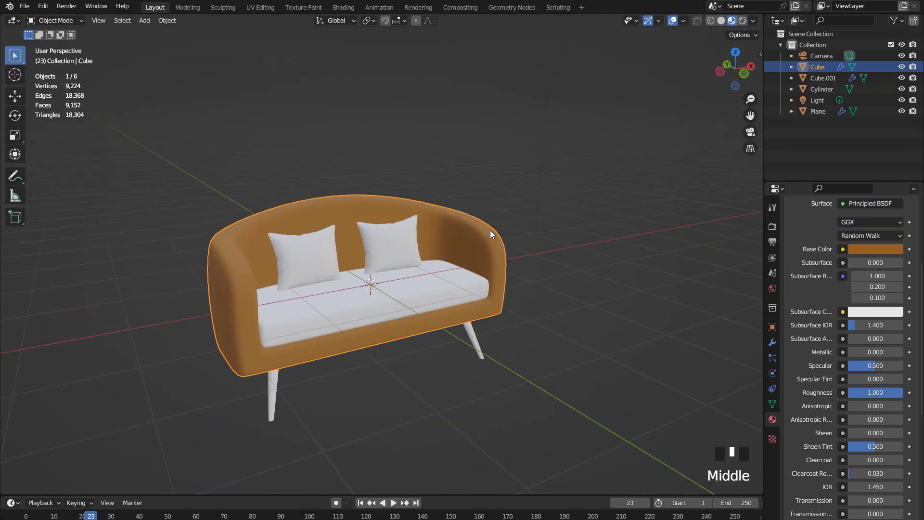
Set the sofa body material's base color to dark olive green, with hue 0.180, saturation 0.900 and value 0.173
{"action": "left_click", "coordinate": [866, 249]}
{"action": "left_click", "coordinate": [821, 143]}
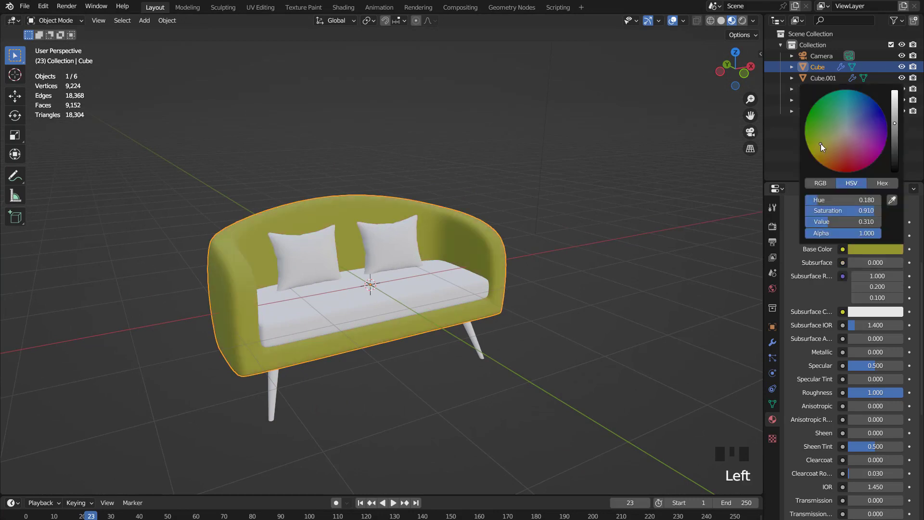
{"action": "left_click", "coordinate": [896, 135]}
Assign the existing olive material named Material to the seat cushion and to the pillows
{"action": "middle_click_drag", "start_coordinate": [504, 232], "coordinate": [455, 288]}
{"action": "left_click", "coordinate": [454, 288]}
{"action": "left_click", "coordinate": [791, 270]}
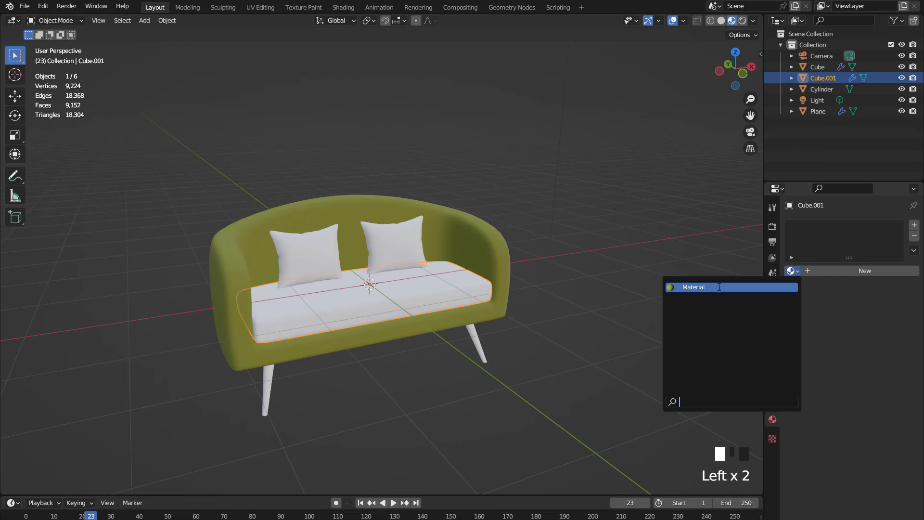
{"action": "left_click", "coordinate": [719, 287]}
{"action": "left_click", "coordinate": [397, 243]}
{"action": "left_click", "coordinate": [791, 270]}
{"action": "left_click", "coordinate": [717, 287]}
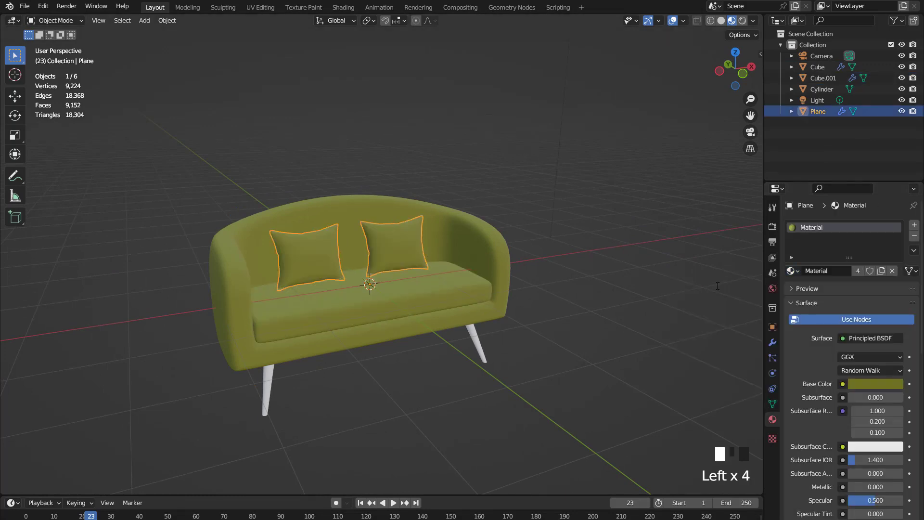
Hide the viewport overlays to examine the colored sofa without guides, and show them again
{"action": "left_click", "coordinate": [673, 20]}
{"action": "middle_click_drag", "start_coordinate": [606, 91], "coordinate": [621, 132]}
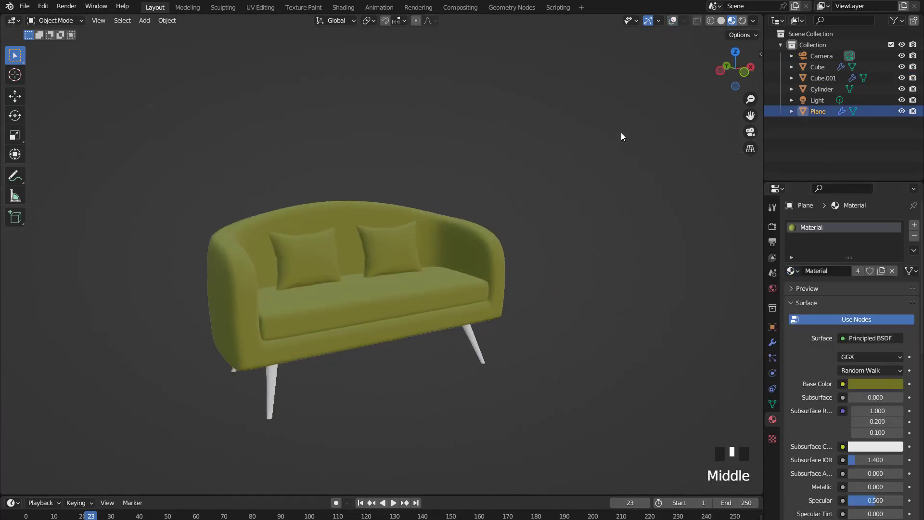
{"action": "left_click", "coordinate": [673, 21]}
Make the pillows' material a separate copy and brighten its base color to a pale yellow with hue 0.159
{"action": "left_click", "coordinate": [881, 271]}
{"action": "left_click", "coordinate": [875, 383]}
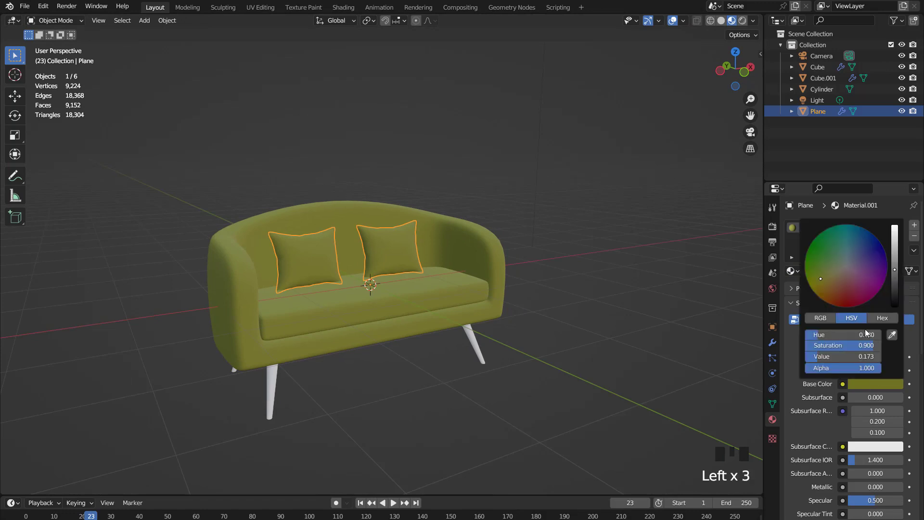
{"action": "left_click_drag", "start_coordinate": [895, 270], "coordinate": [894, 247]}
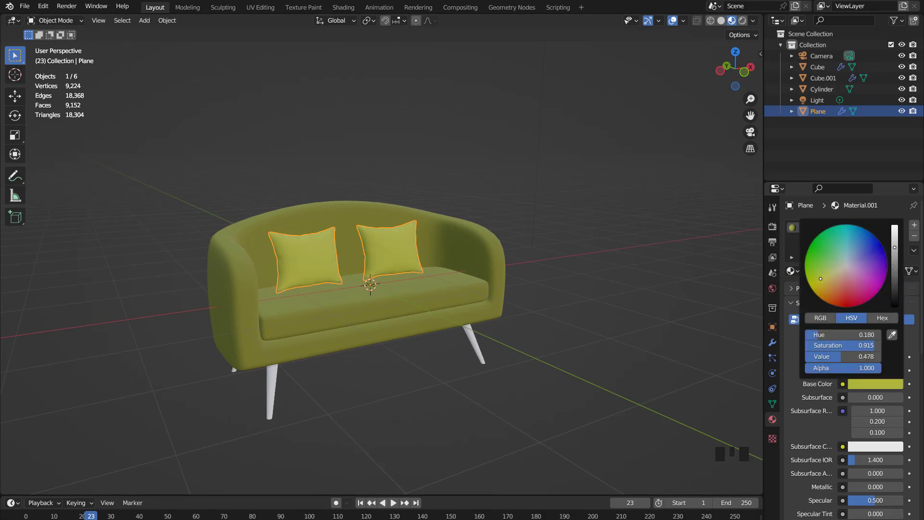
{"action": "left_click", "coordinate": [828, 277]}
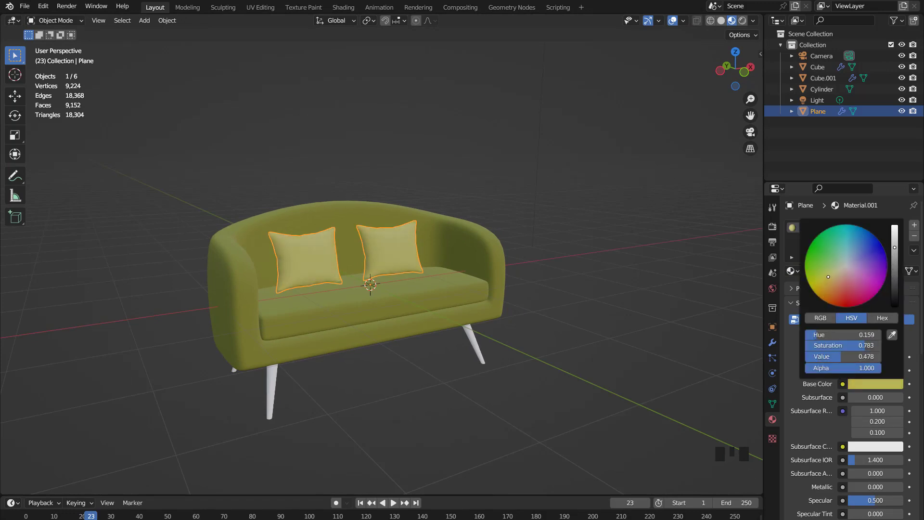
{"action": "left_click_drag", "start_coordinate": [894, 248], "coordinate": [894, 236]}
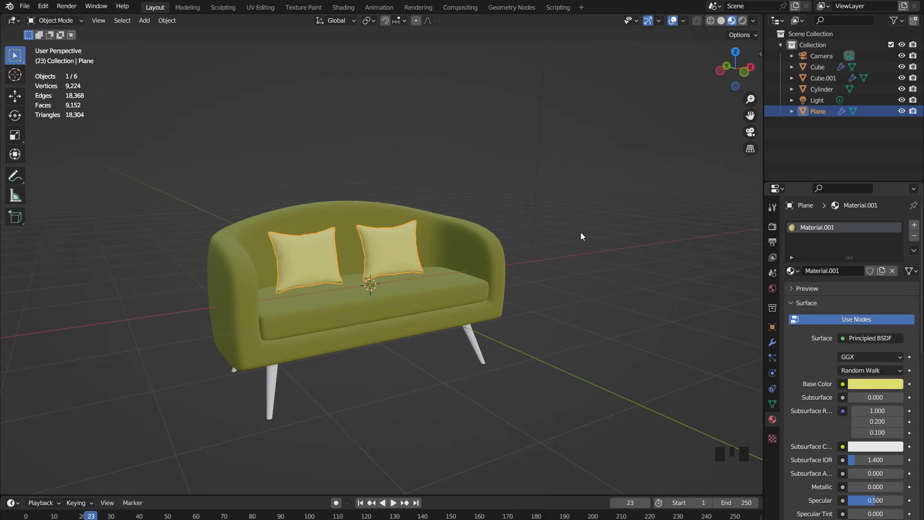
Give the sofa legs a new material with metallic 1.000 and a grey base color of value 0.317
{"action": "middle_click_drag", "start_coordinate": [580, 232], "coordinate": [541, 197]}
{"action": "middle_click_drag", "start_coordinate": [677, 19], "coordinate": [489, 363]}
{"action": "left_click", "coordinate": [489, 363]}
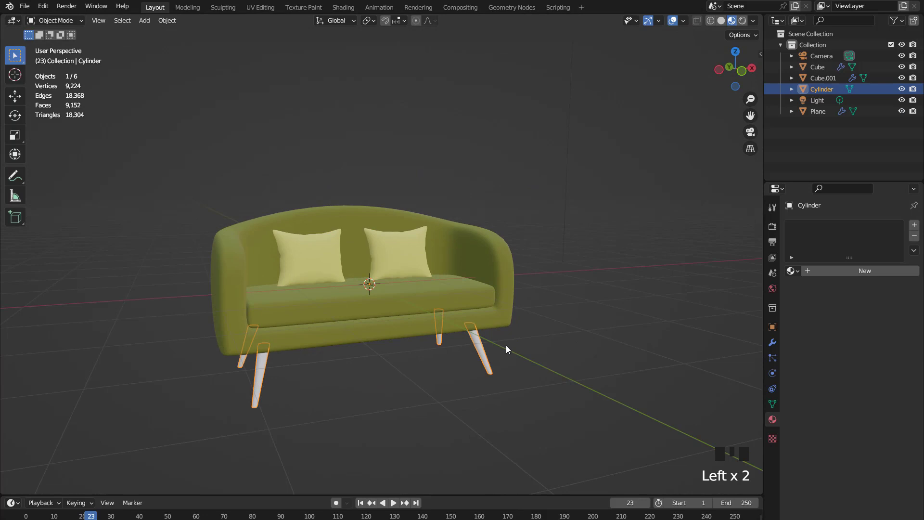
{"action": "left_click", "coordinate": [853, 274]}
{"action": "scroll", "coordinate": [865, 428], "scroll_direction": "down", "scroll_amount": 1}
{"action": "scroll", "coordinate": [864, 428], "scroll_direction": "down", "scroll_amount": 2}
{"action": "left_click", "coordinate": [895, 429]}
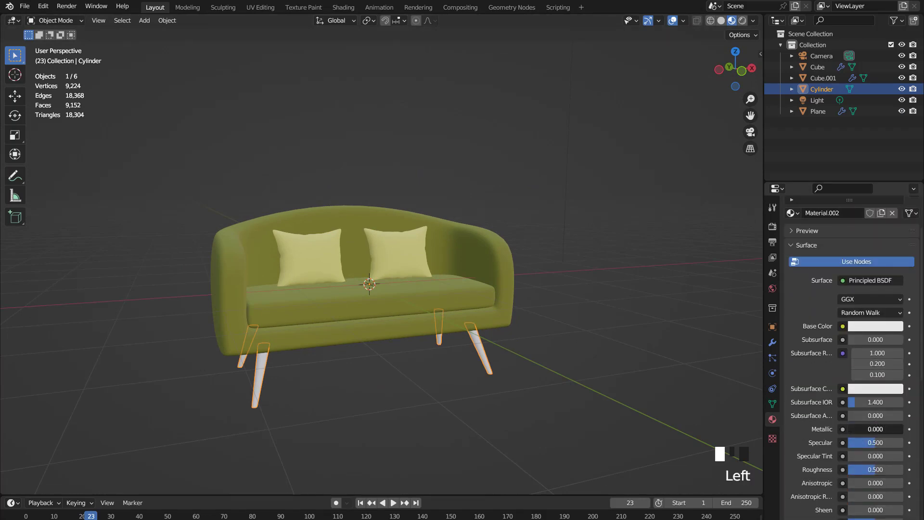
{"action": "left_click", "coordinate": [875, 325]}
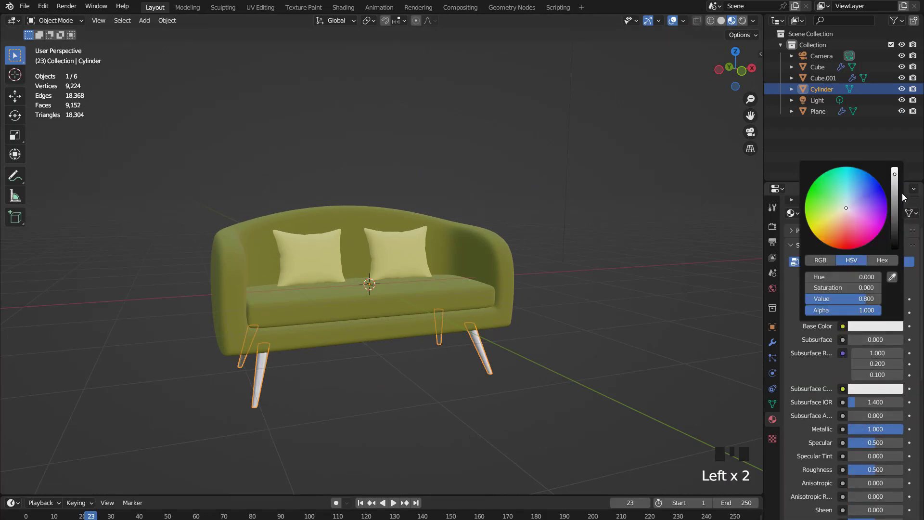
{"action": "mouse_move", "coordinate": [894, 192]}
{"action": "left_mouse_down"}
{"action": "mouse_move", "coordinate": [895, 248]}
{"action": "mouse_move", "coordinate": [895, 184]}
{"action": "left_mouse_up"}
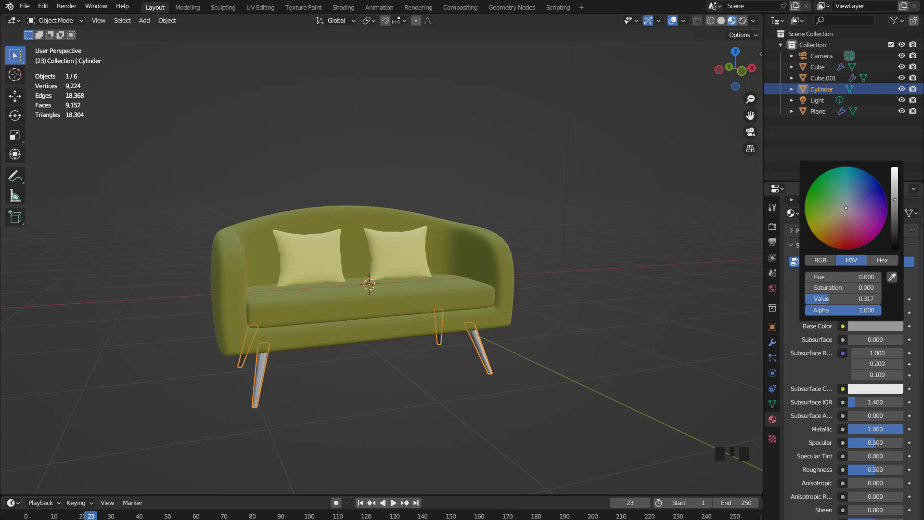
Switch the viewport to Rendered shading and turn off Scene World so an environment image lights the sofa
{"action": "left_click", "coordinate": [742, 20]}
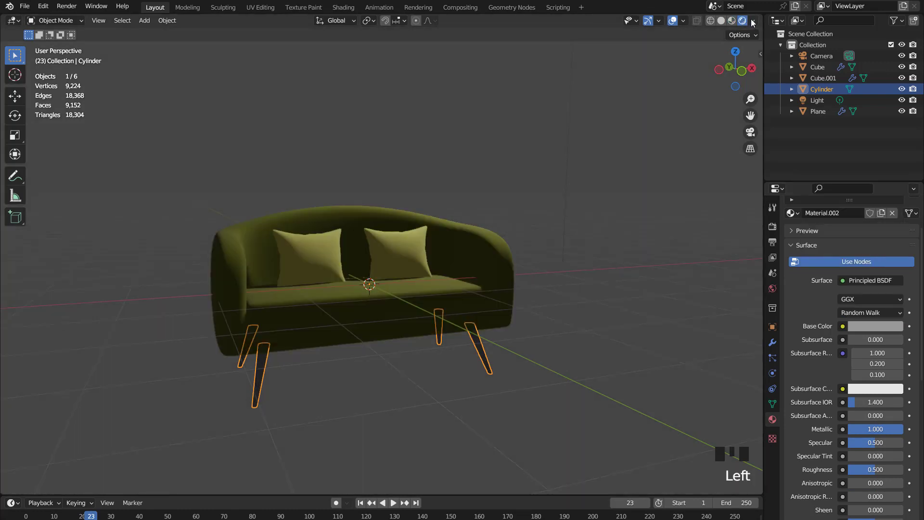
{"action": "left_click", "coordinate": [753, 20]}
{"action": "left_click", "coordinate": [691, 86]}
{"action": "mouse_move", "coordinate": [570, 180]}
{"action": "middle_mouse_down"}
{"action": "mouse_move", "coordinate": [497, 218]}
{"action": "mouse_move", "coordinate": [567, 201]}
{"action": "middle_mouse_up"}
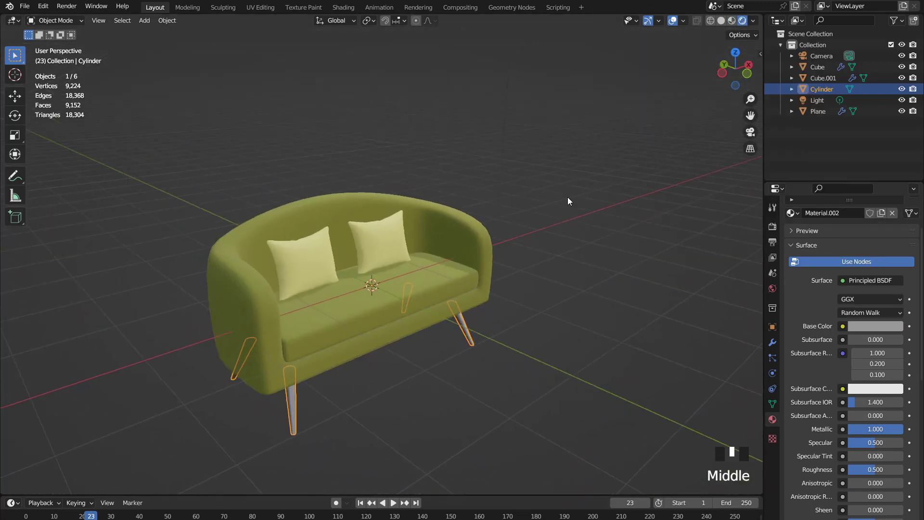
Try several of the built-in environment images as the rendered viewport's lighting and compare their effect on the sofa
{"action": "left_click", "coordinate": [753, 20]}
{"action": "left_click", "coordinate": [744, 112]}
{"action": "left_click", "coordinate": [782, 150]}
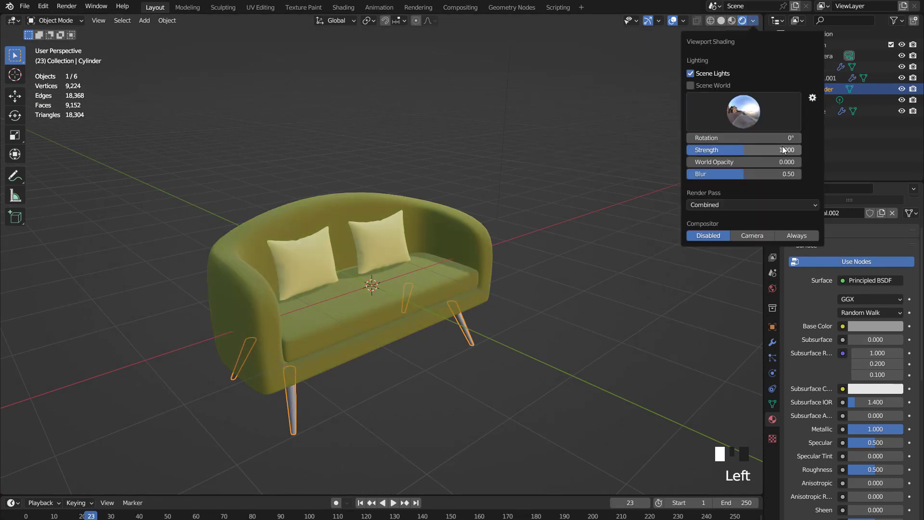
{"action": "left_click", "coordinate": [743, 111]}
{"action": "left_click", "coordinate": [767, 144]}
{"action": "left_click", "coordinate": [743, 111]}
{"action": "left_click", "coordinate": [729, 139]}
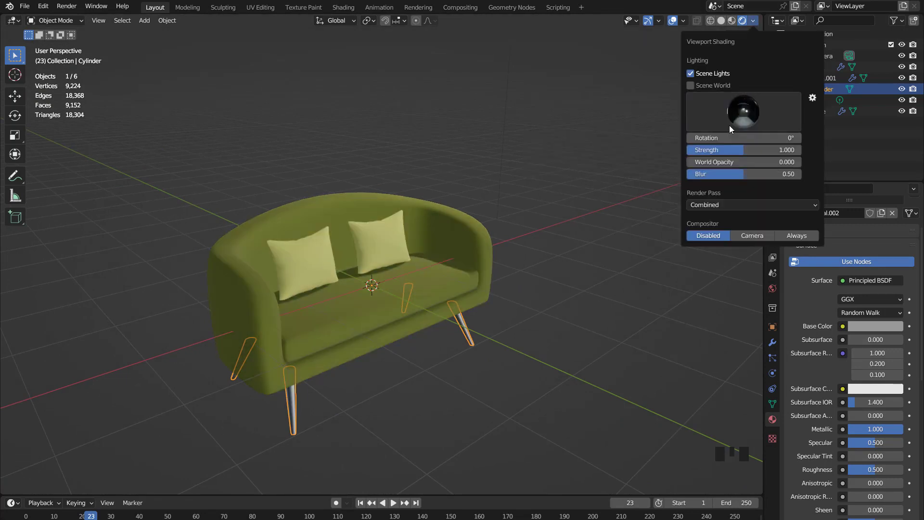
{"action": "left_click", "coordinate": [744, 111]}
{"action": "left_click", "coordinate": [614, 150]}
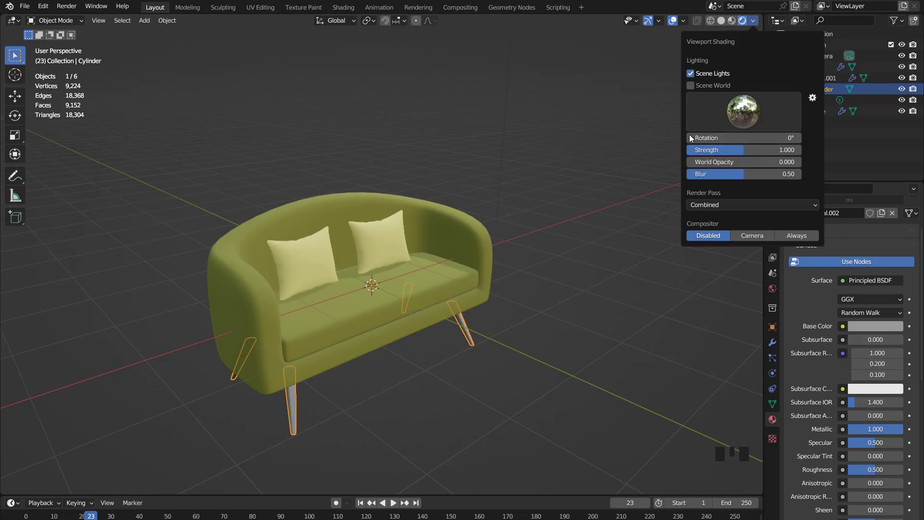
{"action": "left_click", "coordinate": [743, 112]}
{"action": "left_click", "coordinate": [620, 147]}
Choose a brighter built-in environment image for the rendered viewport's lighting and hide the viewport overlays
{"action": "left_click", "coordinate": [743, 111]}
{"action": "left_click", "coordinate": [585, 146]}
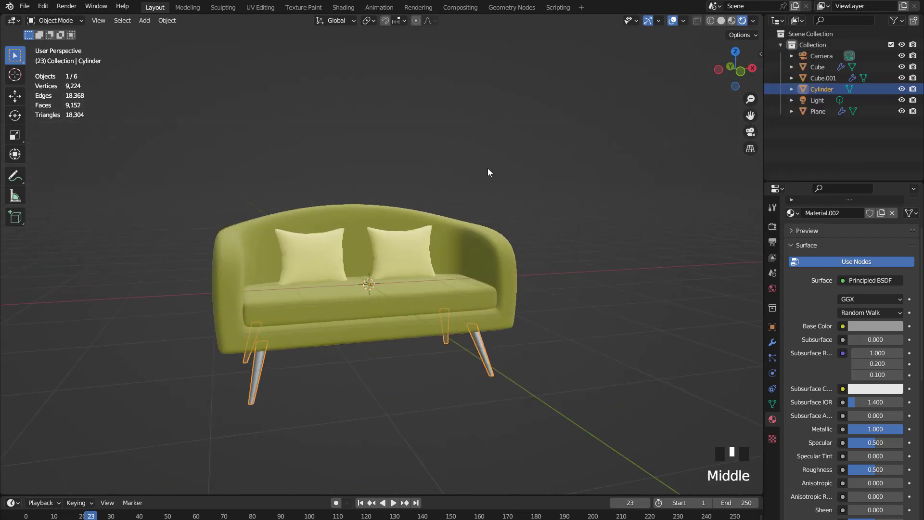
{"action": "key", "text": "shift+alt+z"}
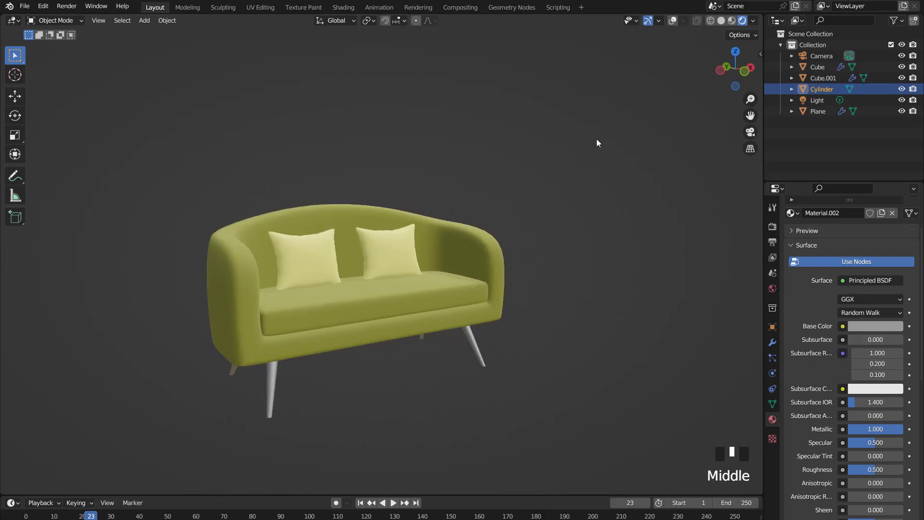